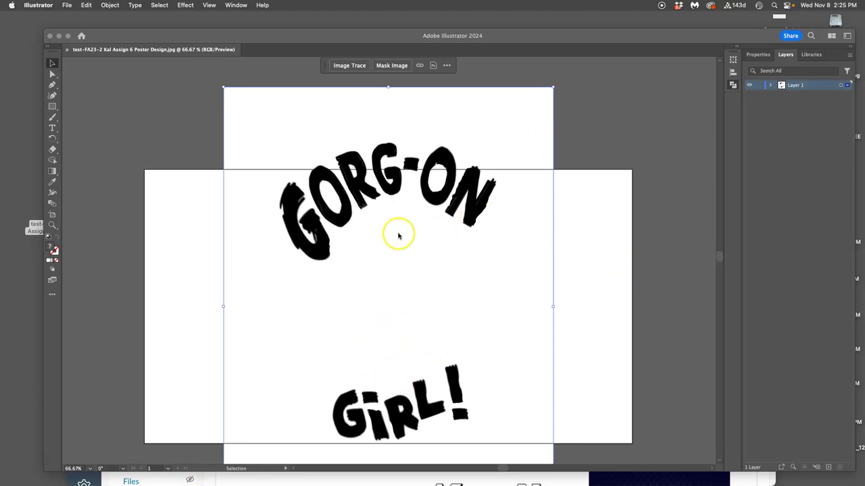
Step: Scroll through the assignment page to review its instructions
click(225, 481)
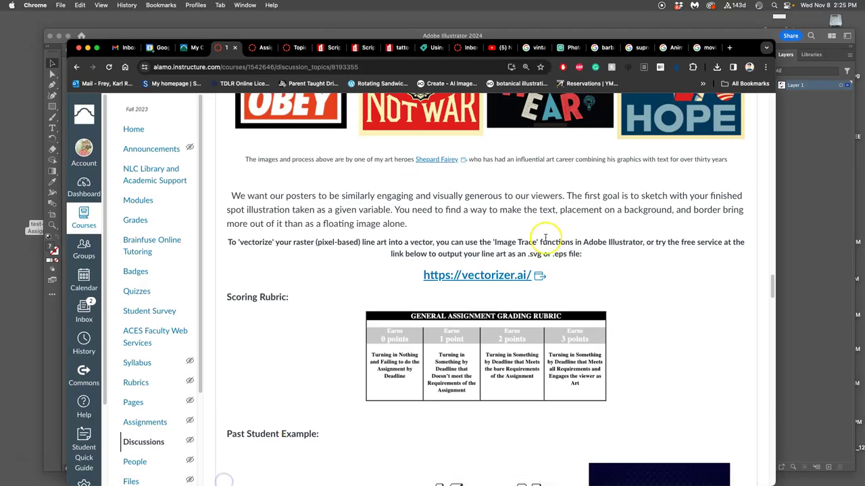
scroll(546, 238, up, 10)
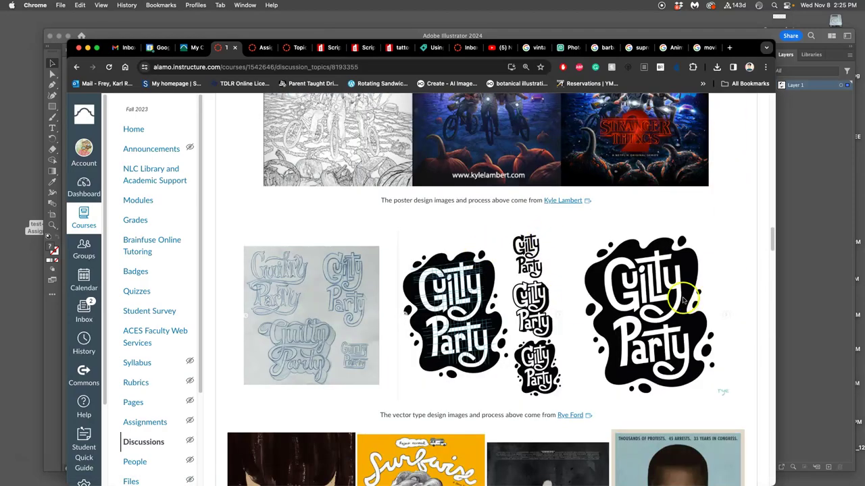
scroll(601, 348, down, 15)
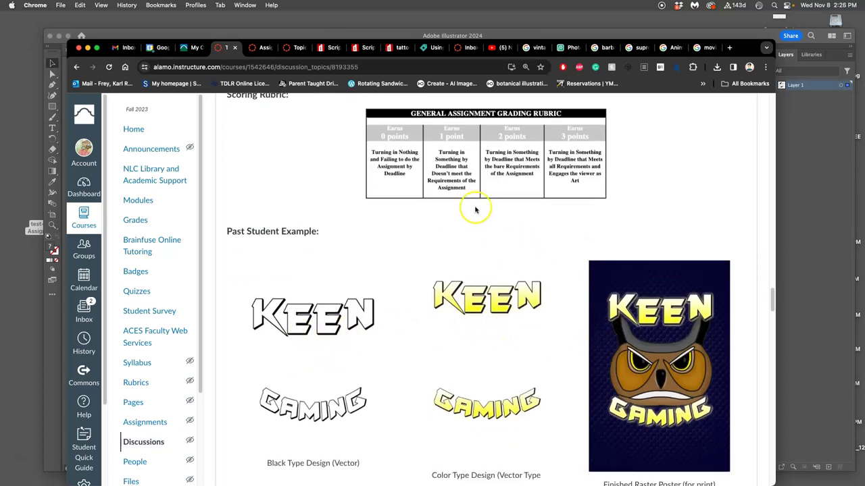
scroll(471, 209, up, 5)
scroll(473, 212, down, 10)
scroll(473, 214, up, 10)
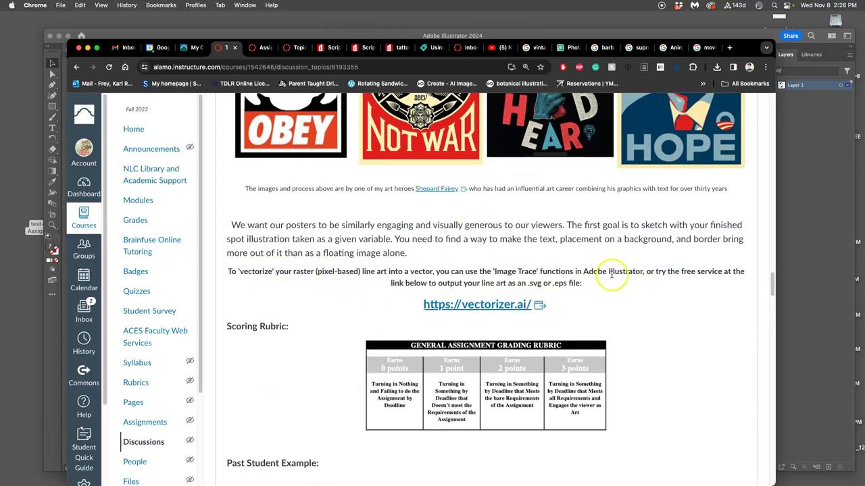
Step: Scale the lettering image down from its corner and move it up and right on the artboard
click(107, 33)
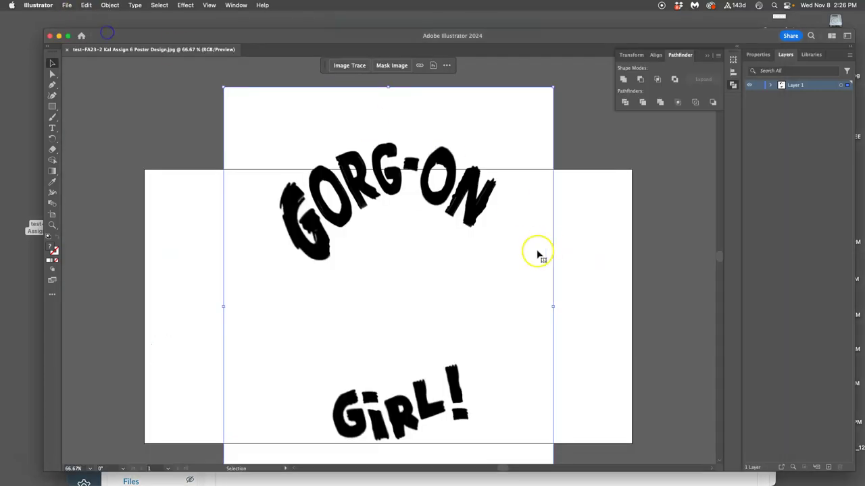
mouse_move(553, 88)
mouse_down()
mouse_move(498, 141)
mouse_move(517, 123)
mouse_move(506, 131)
mouse_up()
mouse_move(460, 231)
mouse_down()
mouse_move(485, 224)
mouse_move(471, 213)
mouse_up()
drag(394, 291, 399, 289)
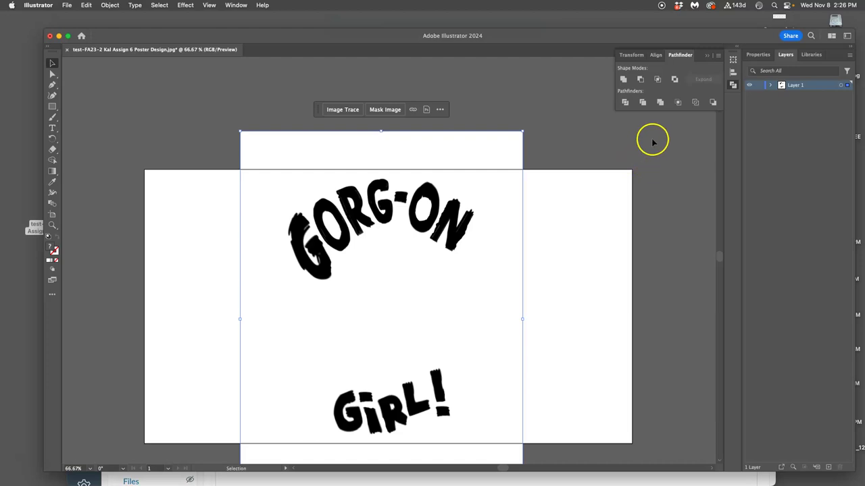
Step: Image Trace the lettering with the Black and White Logo preset
click(758, 54)
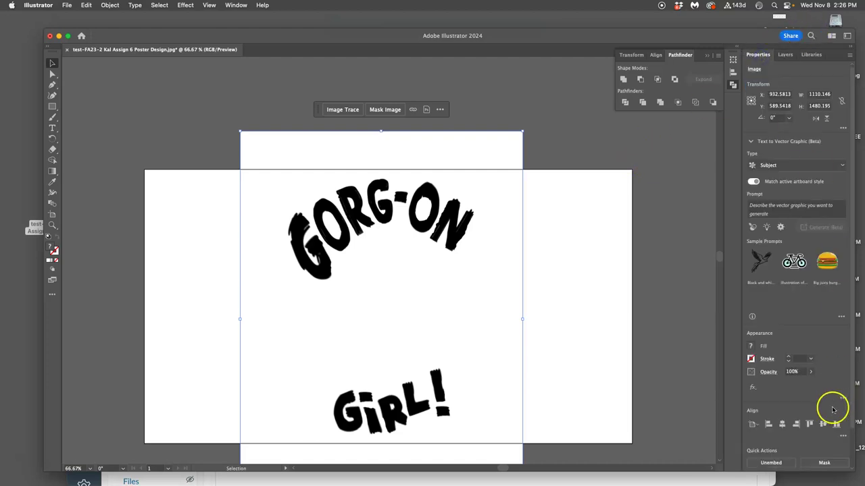
scroll(830, 405, down, 2)
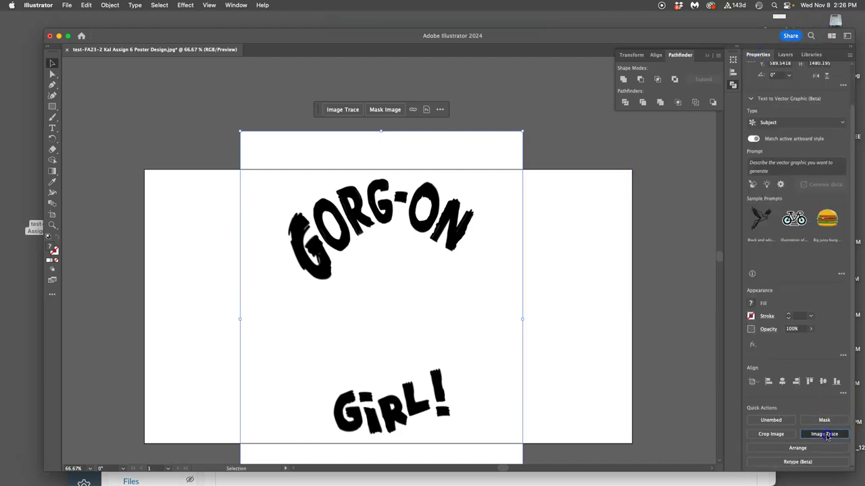
click(825, 435)
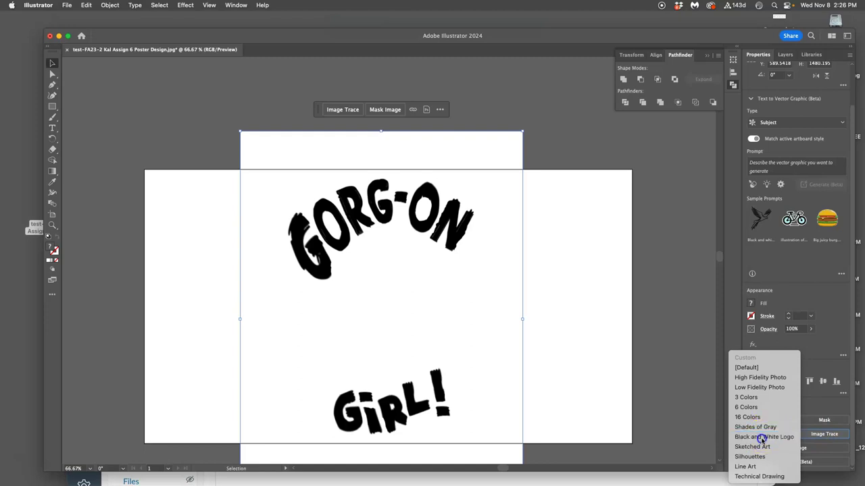
click(763, 438)
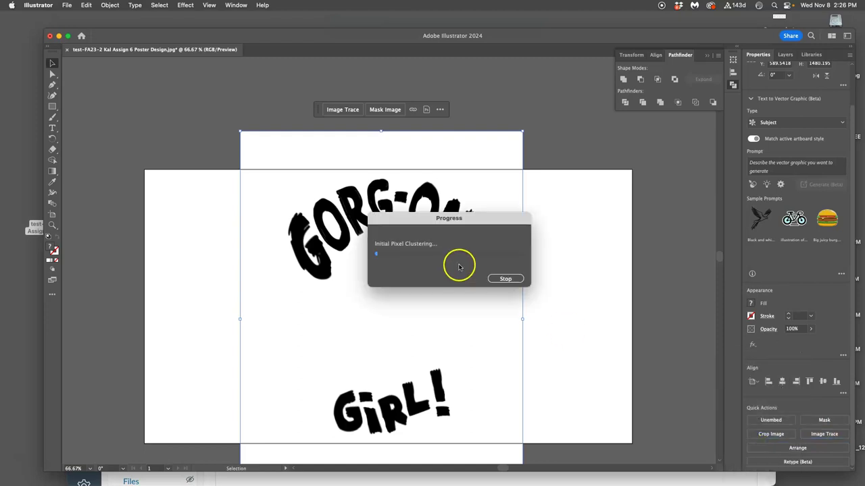
Step: Zoom in to inspect the traced letter edges, then zoom back out to the whole poster
key(super+equal)
key(super+equal)
key(super+equal)
key(super+equal)
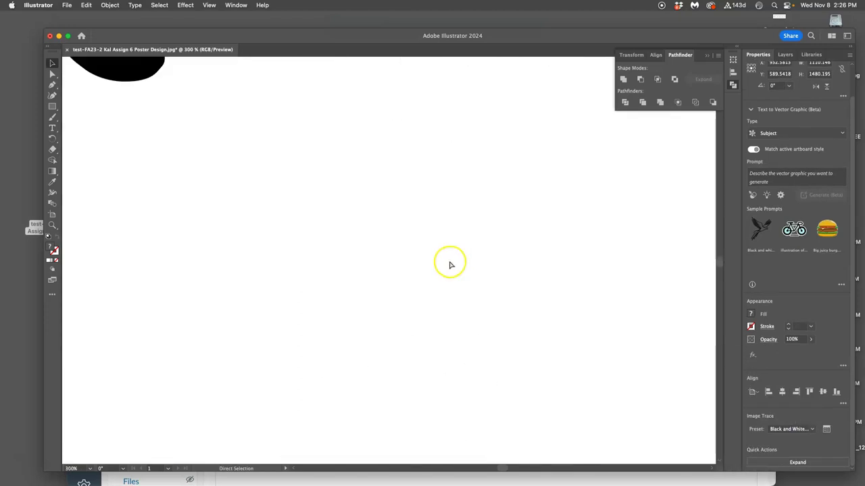
scroll(451, 265, up, 3)
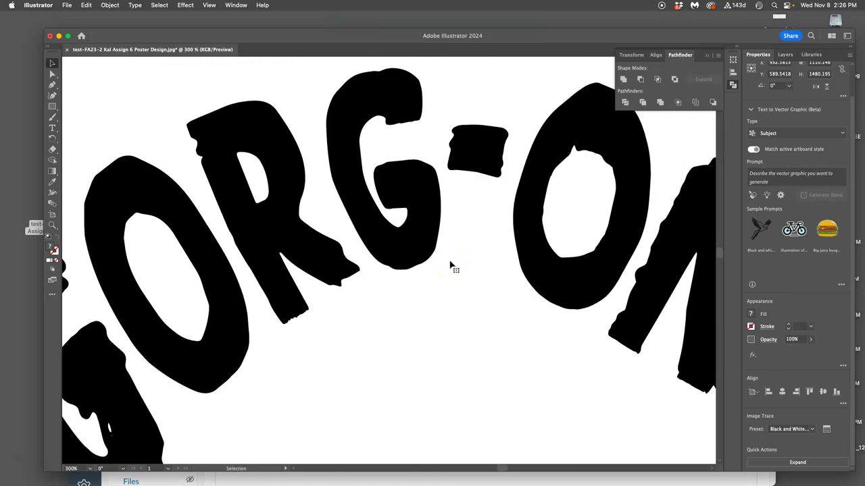
key(super+equal)
key(super+equal)
scroll(451, 266, up, 10)
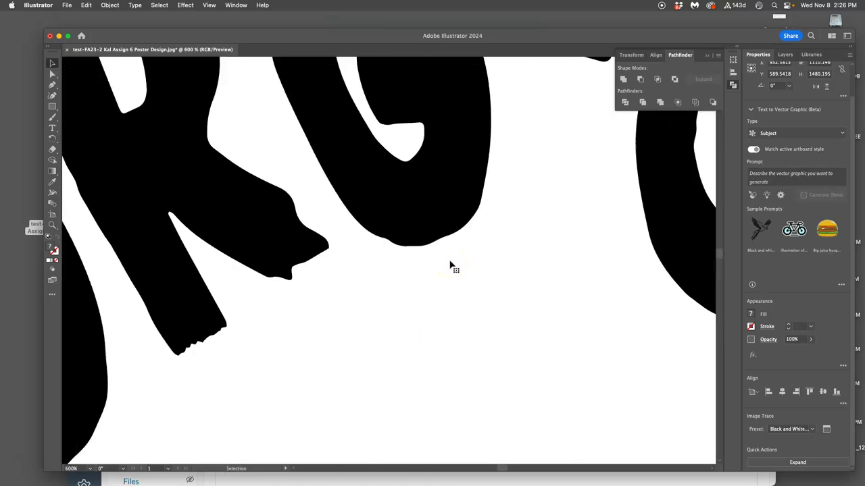
scroll(459, 262, right, 15)
scroll(470, 264, up, 10)
scroll(431, 263, left, 5)
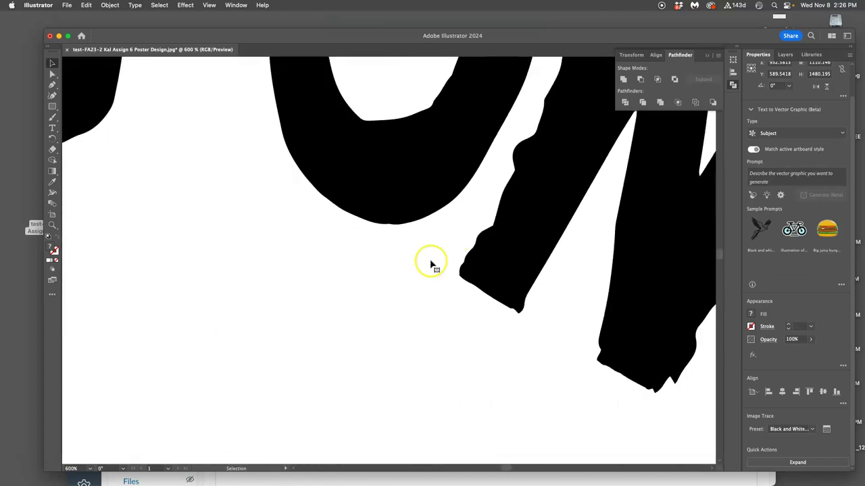
key(super+0)
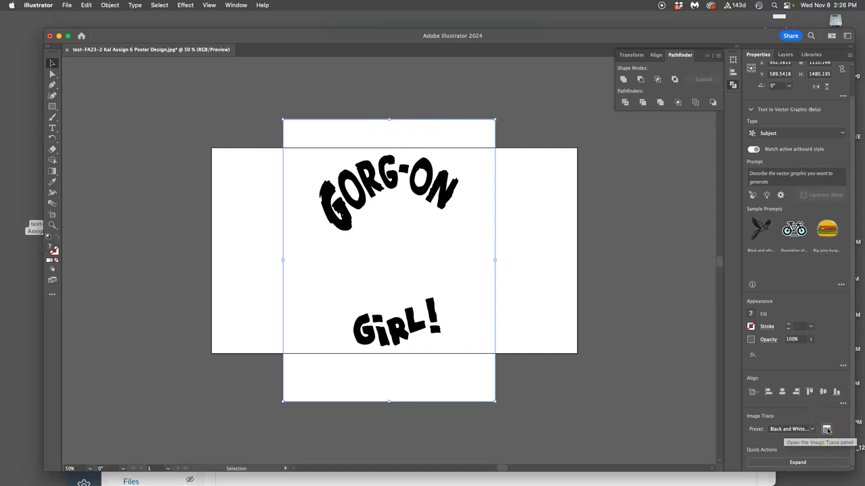
Step: Turn on Ignore Color in Image Trace's advanced options and shift the lettering slightly up-left
click(235, 6)
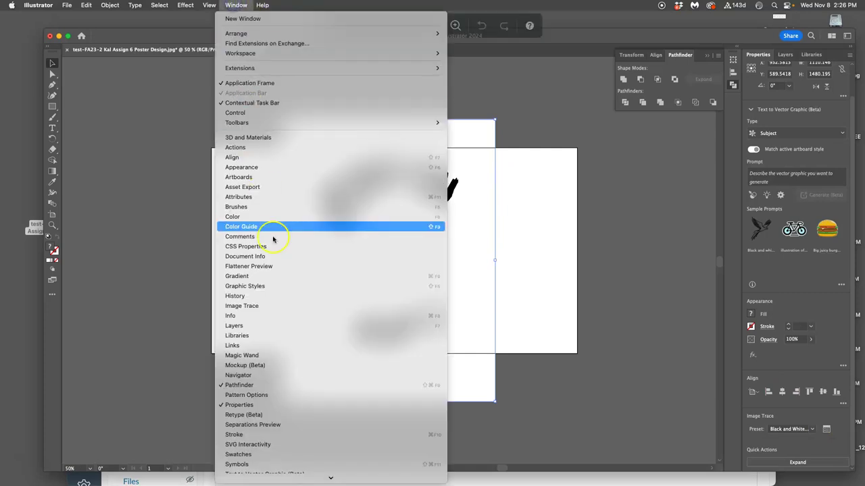
click(267, 305)
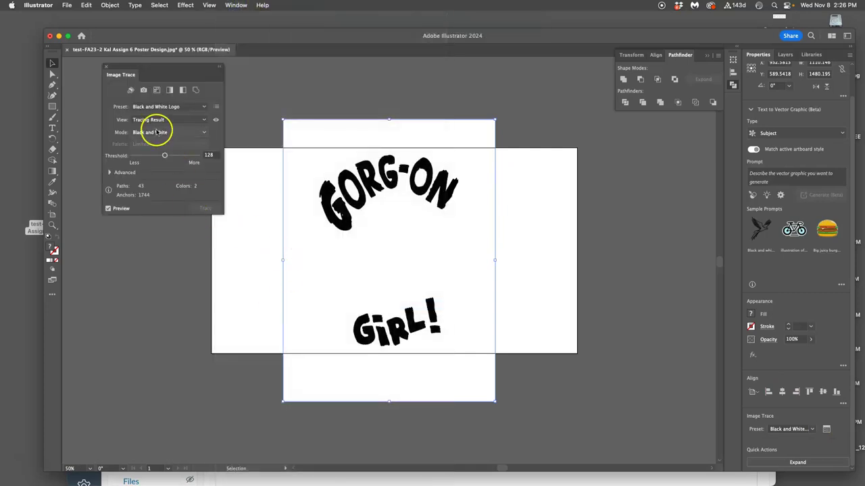
click(110, 173)
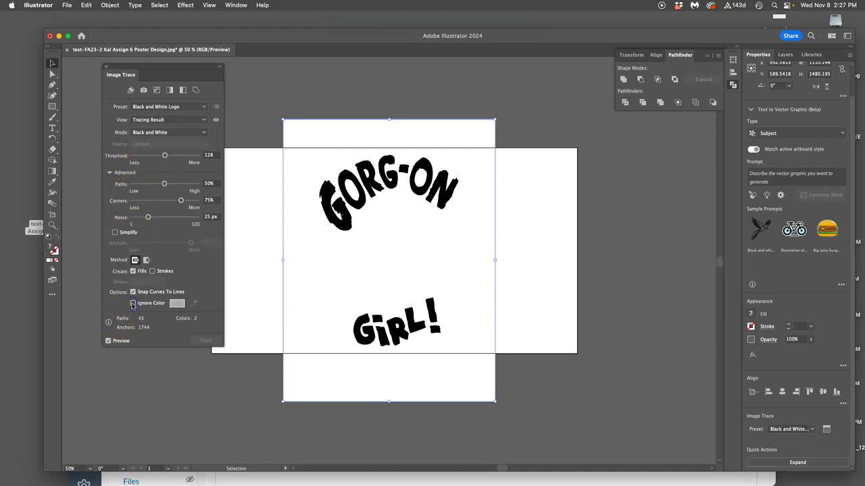
click(133, 304)
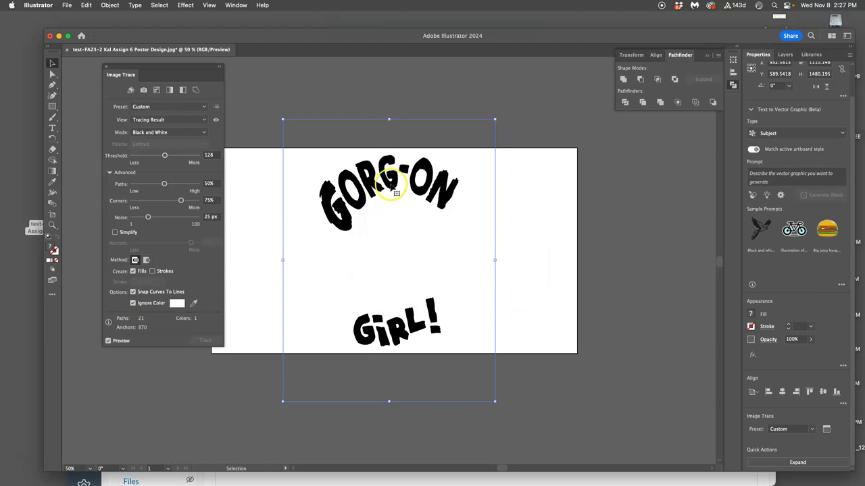
mouse_move(392, 189)
mouse_down()
mouse_move(612, 193)
mouse_move(642, 180)
mouse_move(496, 107)
mouse_move(622, 143)
mouse_move(385, 184)
mouse_move(376, 193)
mouse_up()
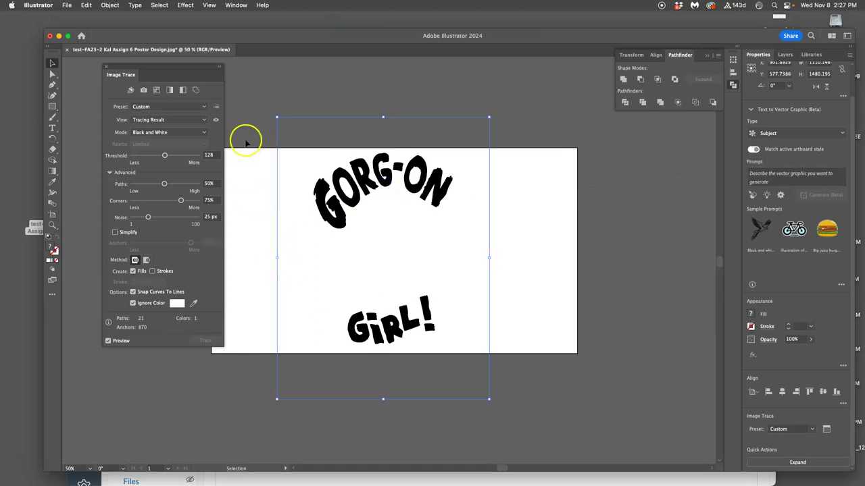
Step: Save the trace to the Desktop in SVG format with default SVG options, then quit Illustrator
click(245, 141)
click(67, 5)
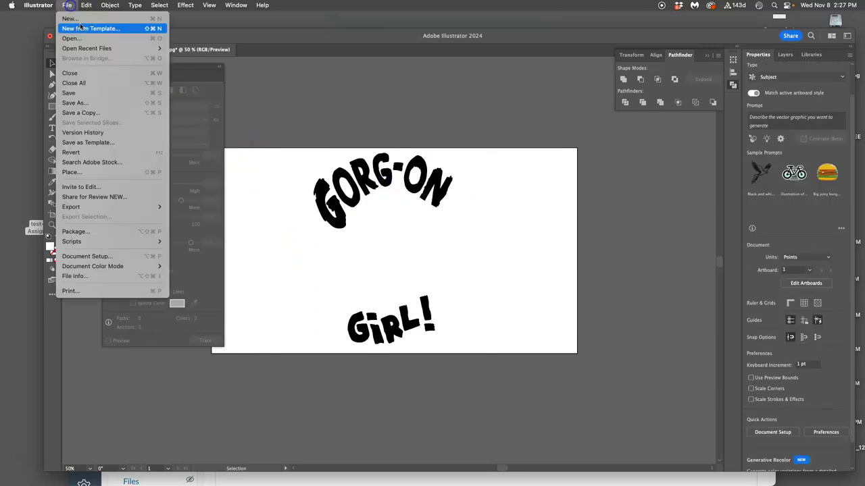
click(85, 105)
click(488, 350)
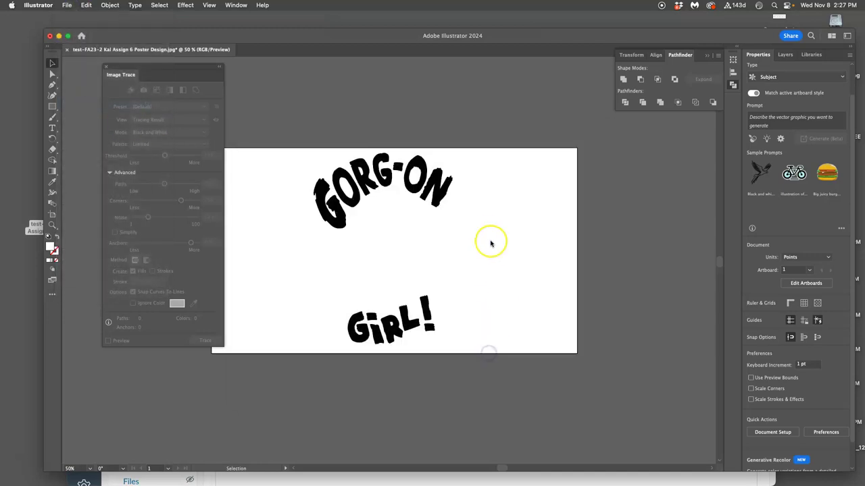
click(471, 175)
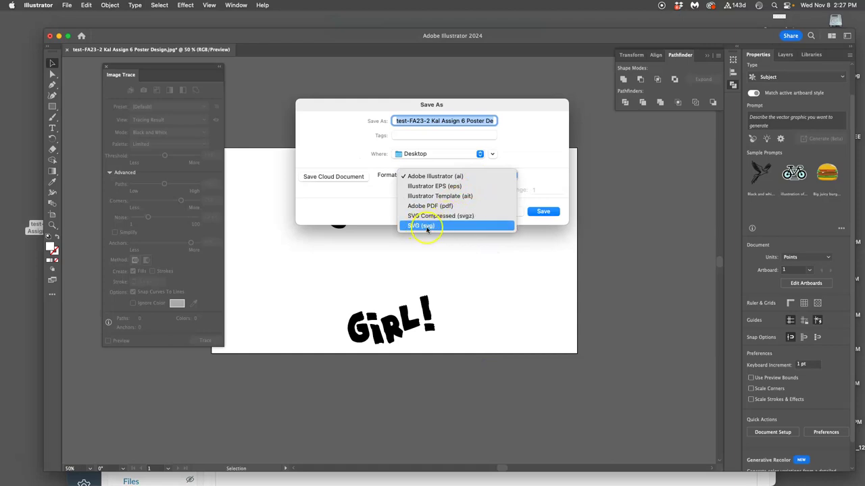
click(421, 226)
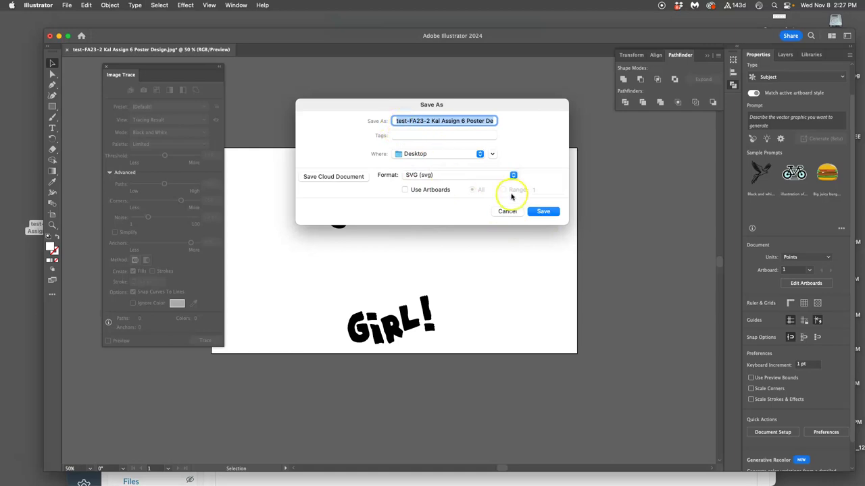
click(541, 211)
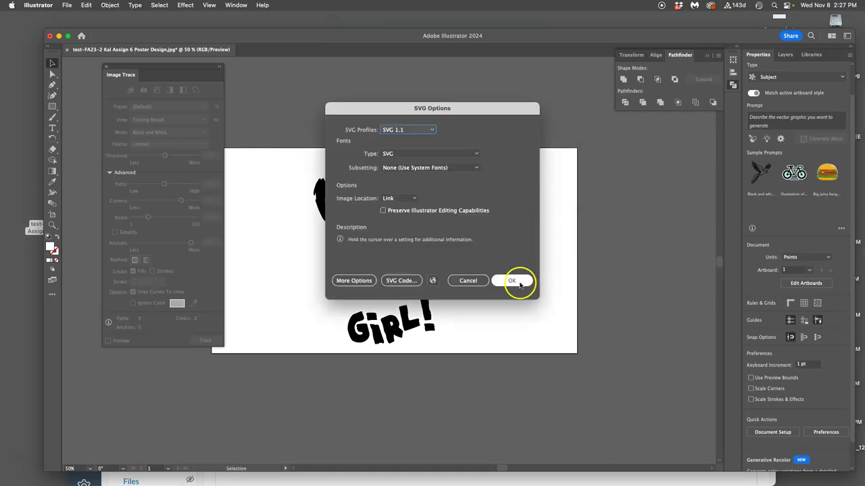
click(519, 281)
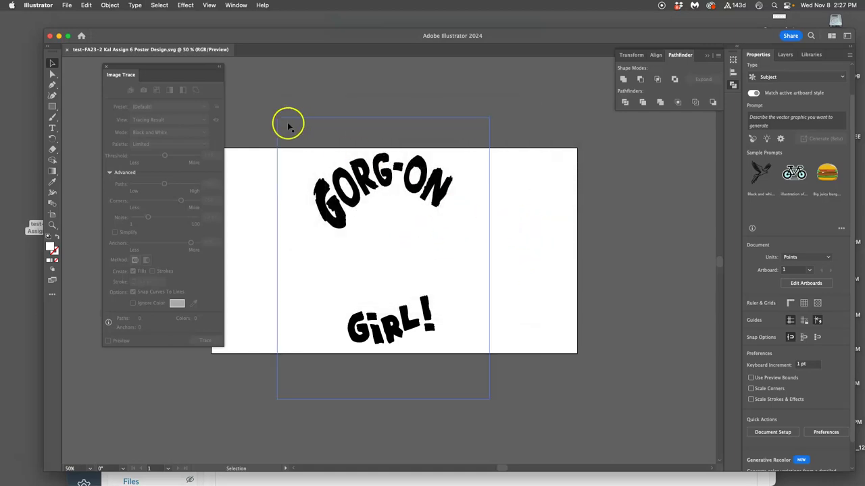
click(39, 5)
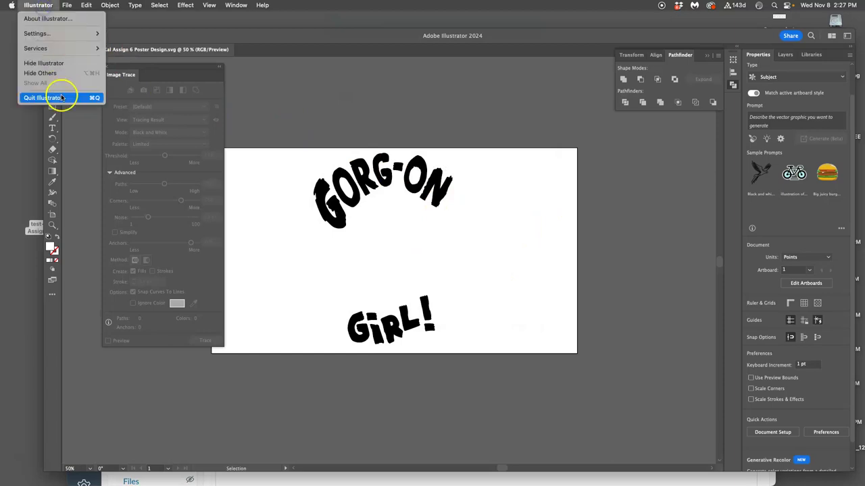
click(61, 95)
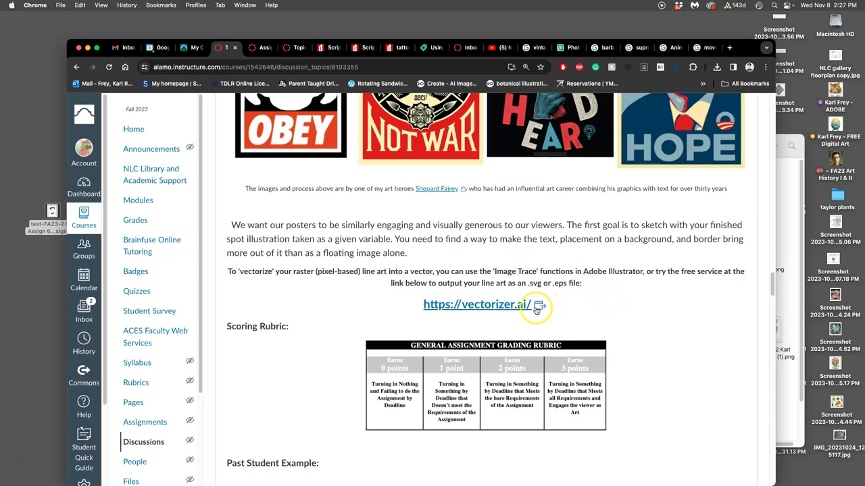
Step: Drop the lettering JPG onto Vectorizer.AI and accept the full-image crop to vectorize it
click(497, 308)
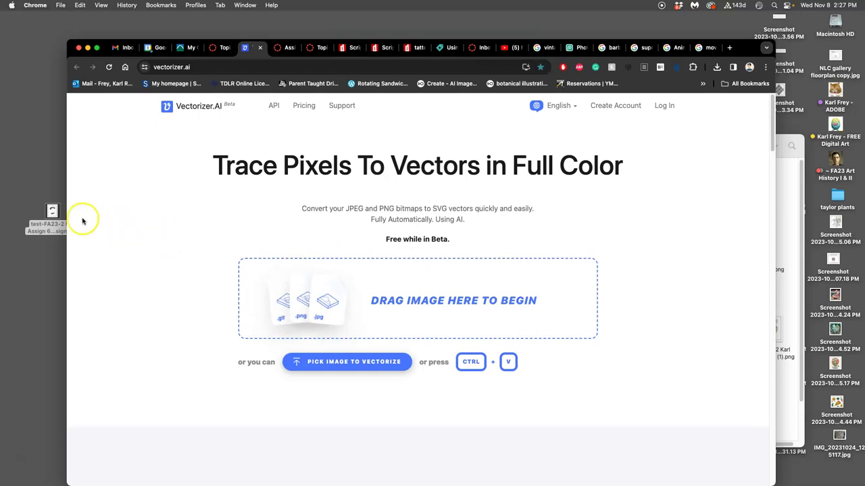
drag(52, 213, 397, 289)
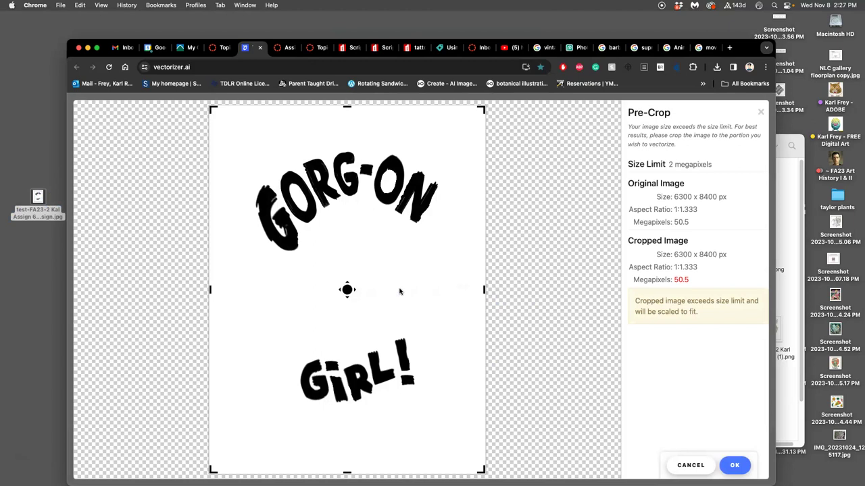
click(734, 467)
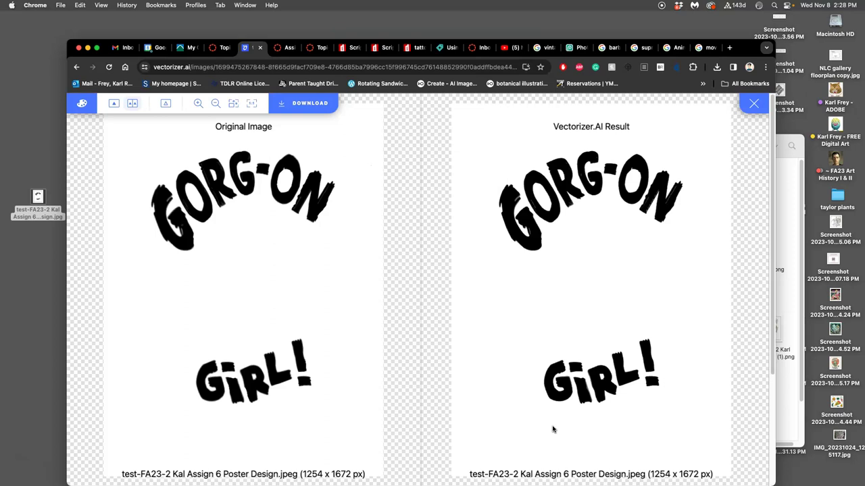
drag(579, 352, 595, 312)
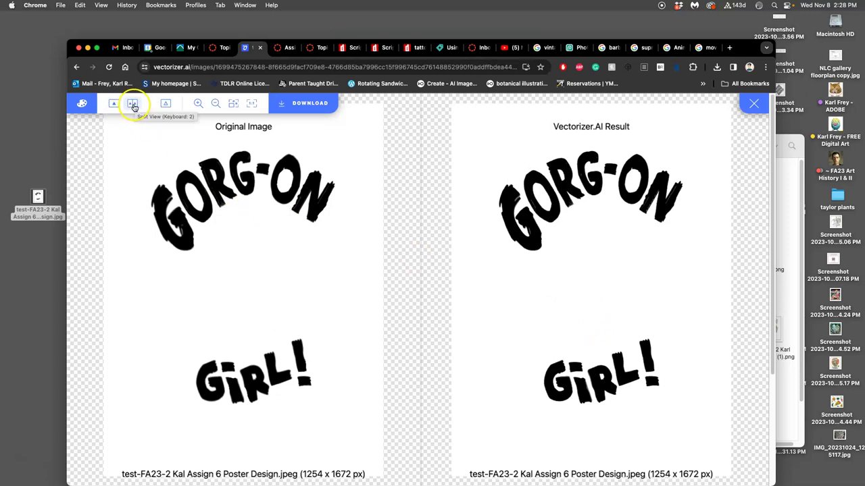
click(115, 105)
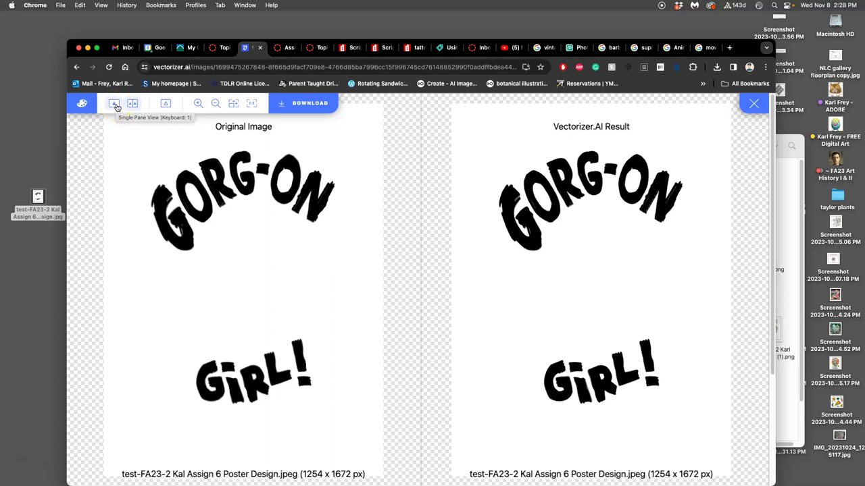
click(146, 105)
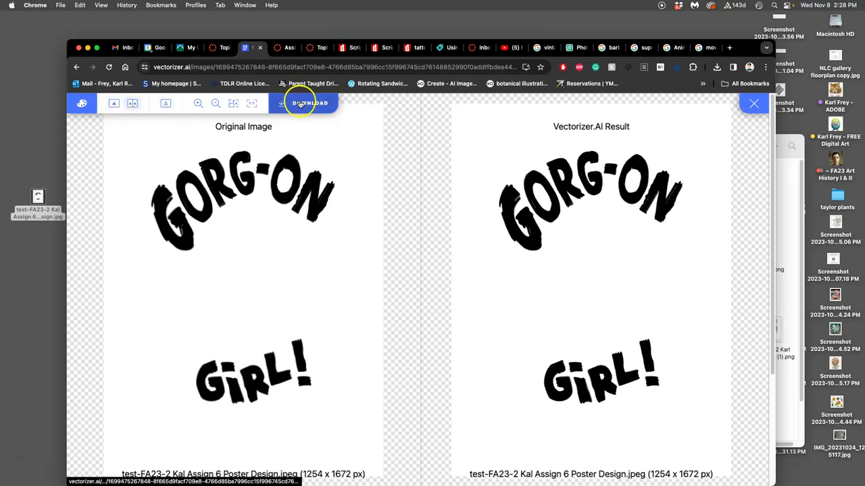
mouse_move(473, 124)
mouse_down()
mouse_move(457, 135)
mouse_move(471, 126)
mouse_up()
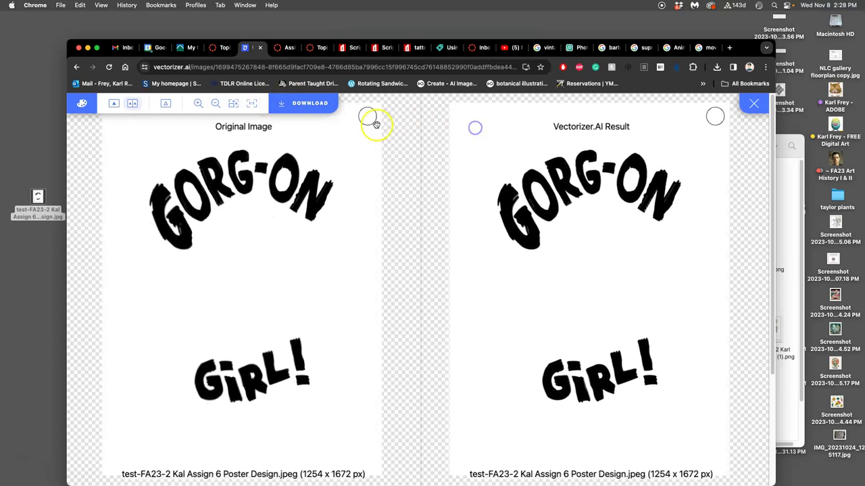
click(312, 105)
scroll(560, 198, up, 8)
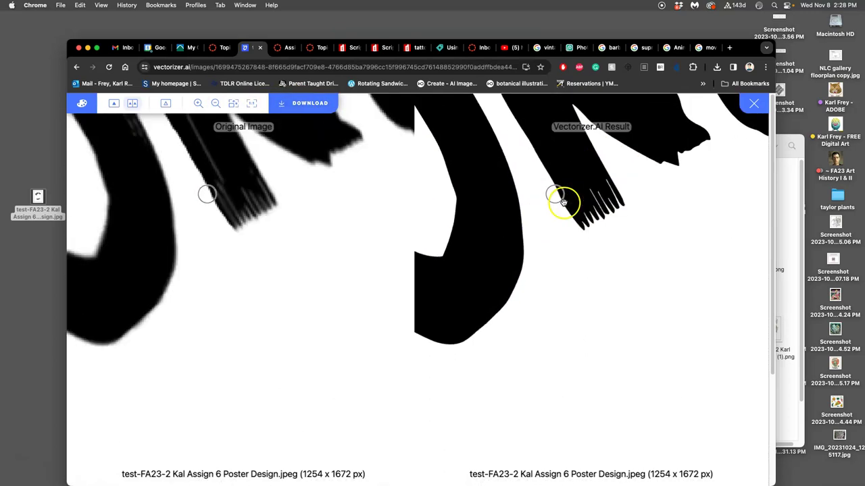
drag(651, 195, 254, 263)
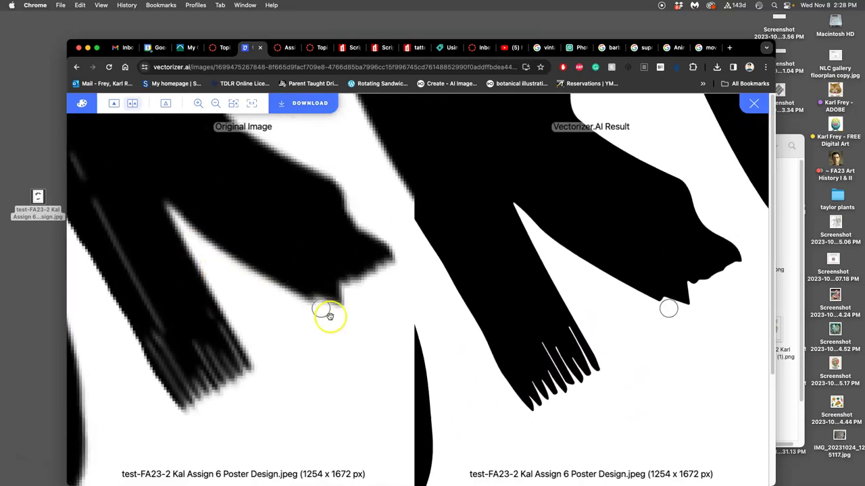
scroll(331, 313, down, 5)
scroll(331, 311, down, 3)
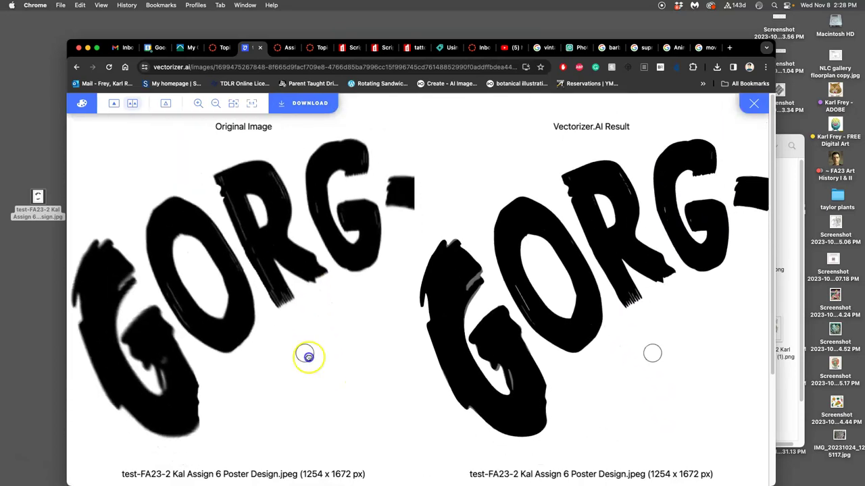
drag(308, 347, 242, 280)
scroll(230, 283, up, 2)
scroll(354, 331, down, 3)
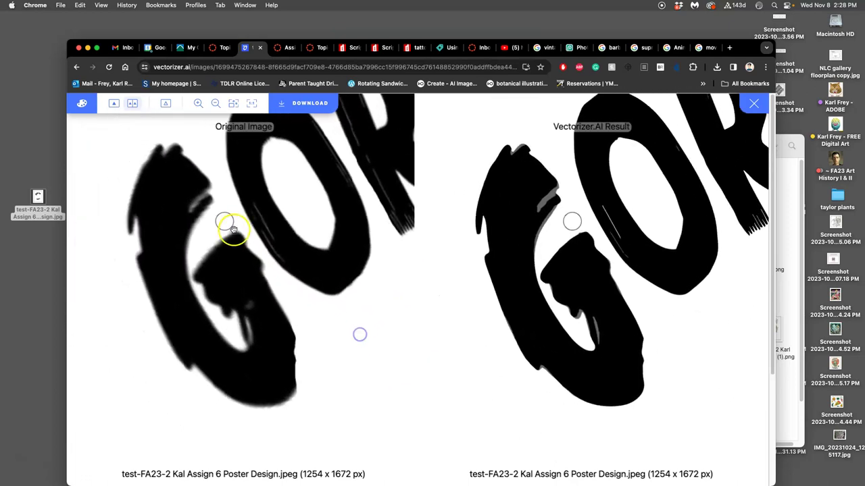
scroll(227, 229, up, 3)
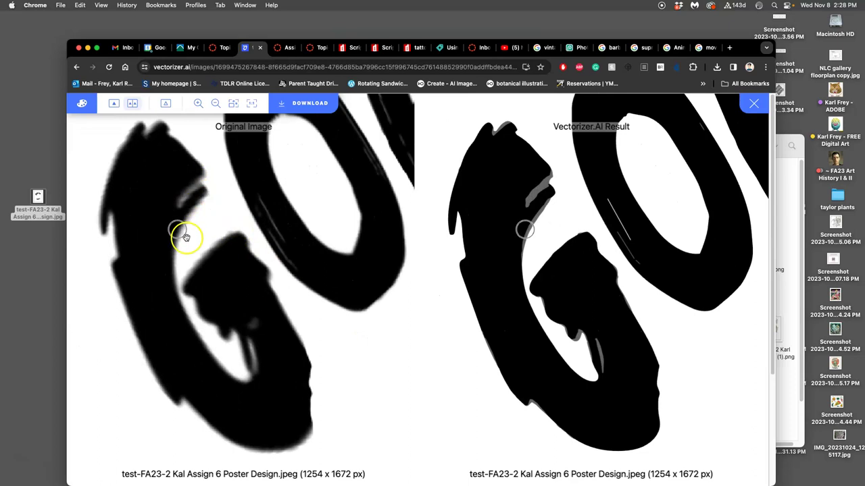
Step: Download the vectorized lettering from Vectorizer.AI in SVG format
drag(205, 246, 222, 211)
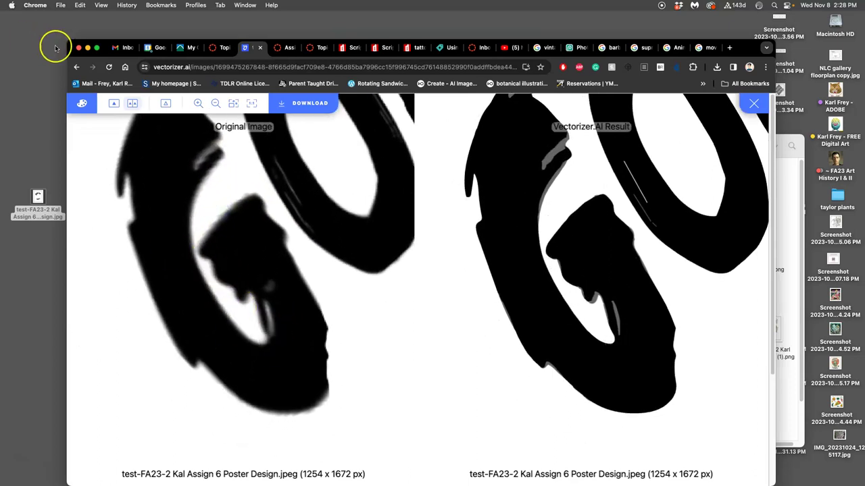
click(284, 103)
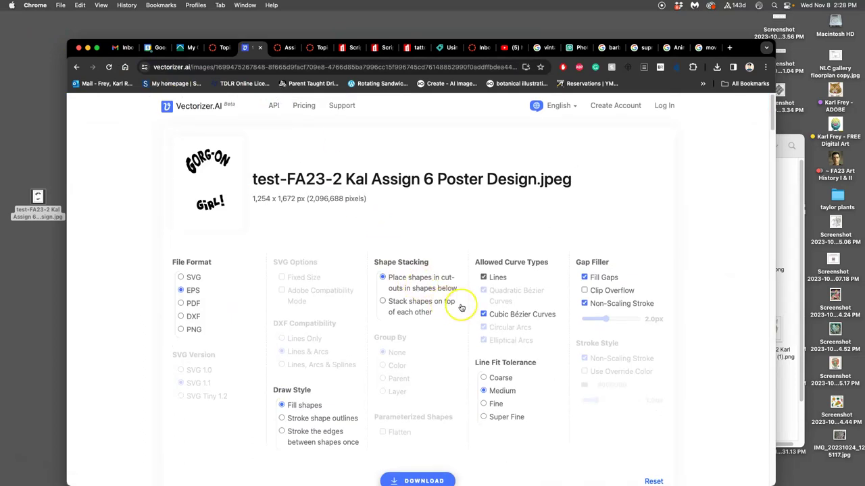
scroll(451, 309, down, 1)
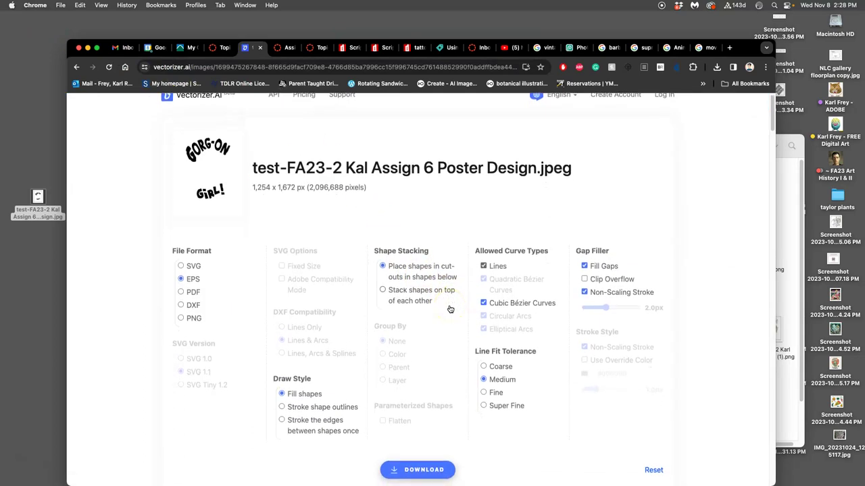
scroll(451, 310, down, 1)
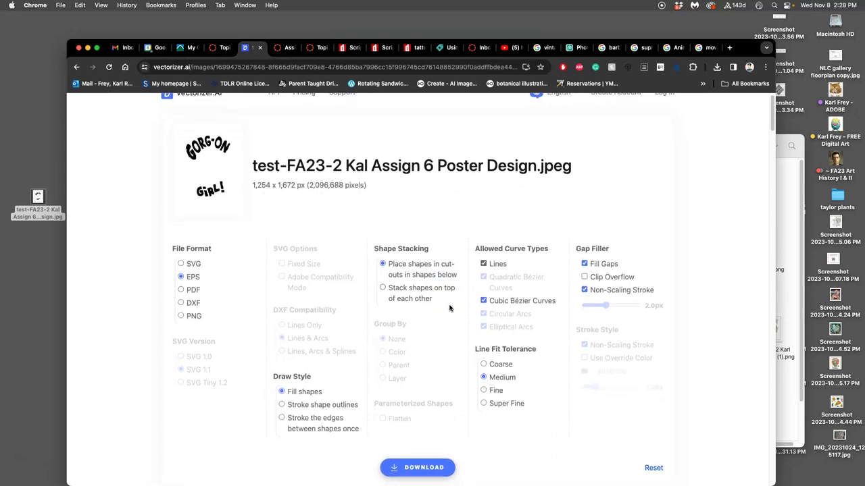
click(180, 264)
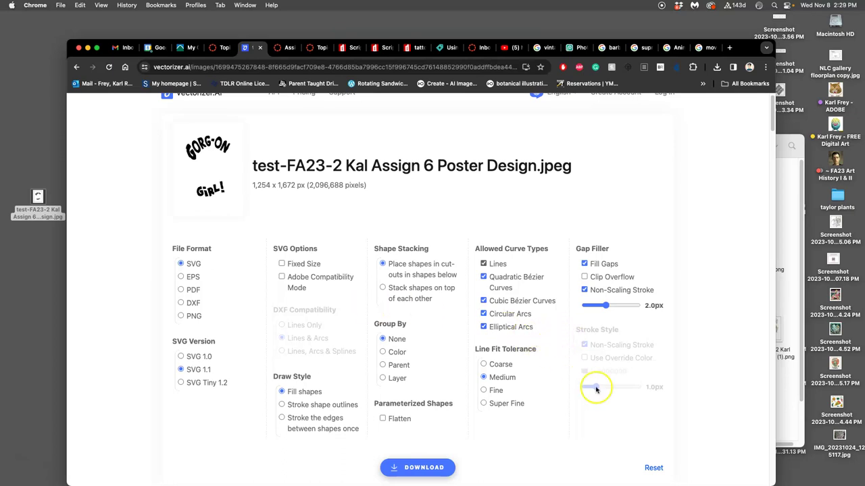
click(410, 468)
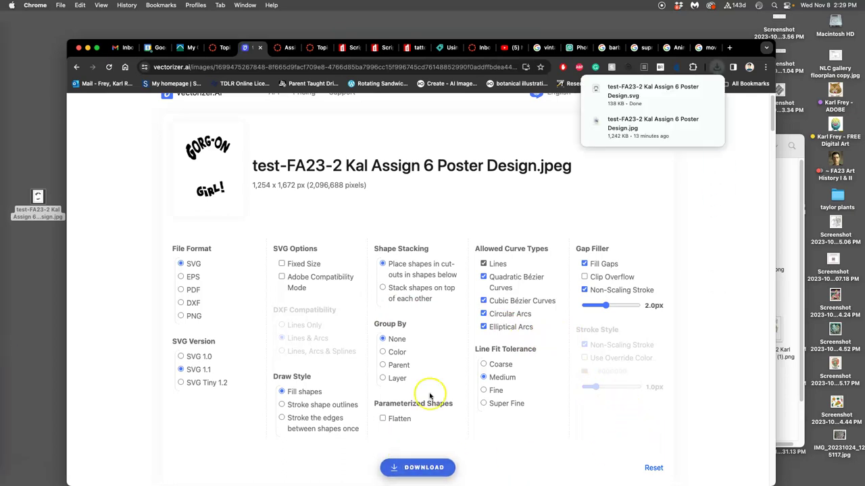
Step: Put the downloaded SVG on the desktop, then check Layer 10's white background in Photopea
drag(38, 195, 39, 198)
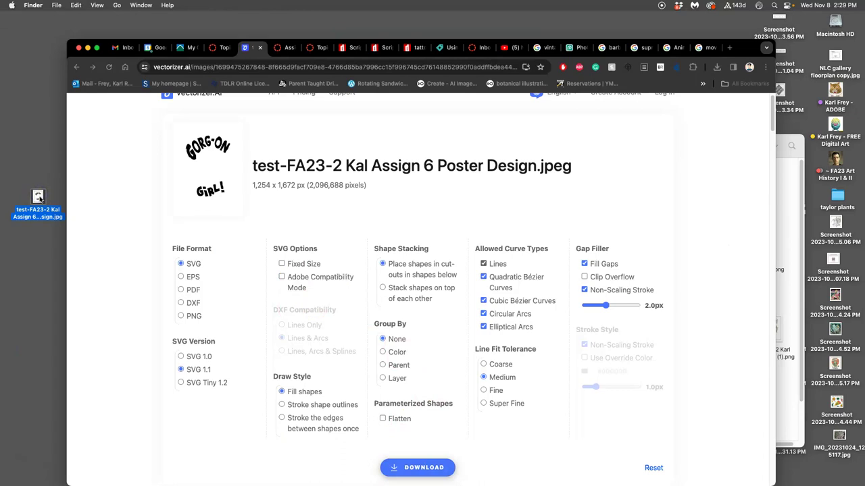
click(575, 48)
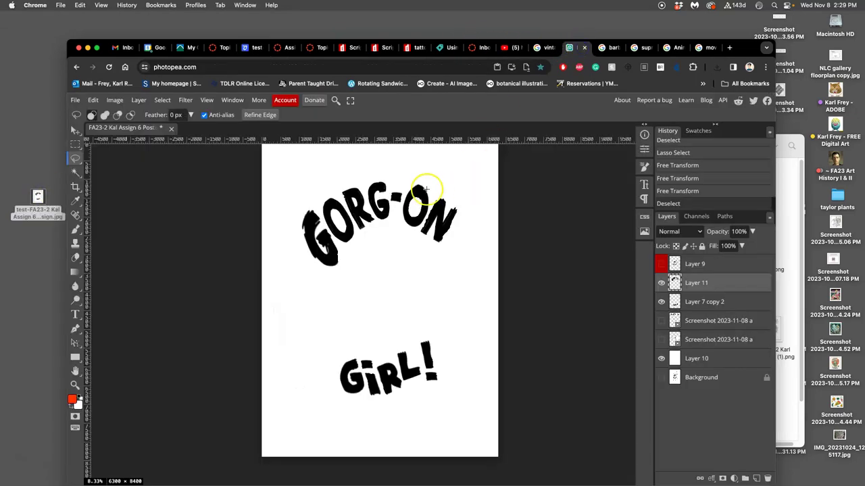
click(662, 359)
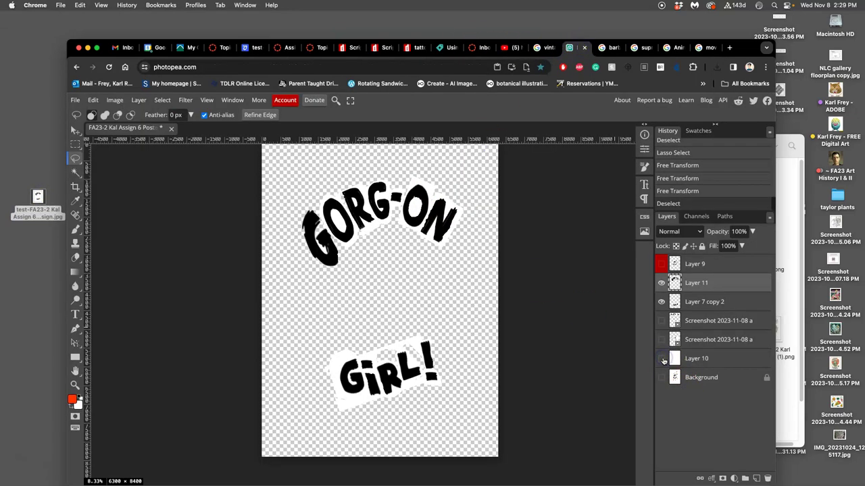
click(661, 359)
click(695, 360)
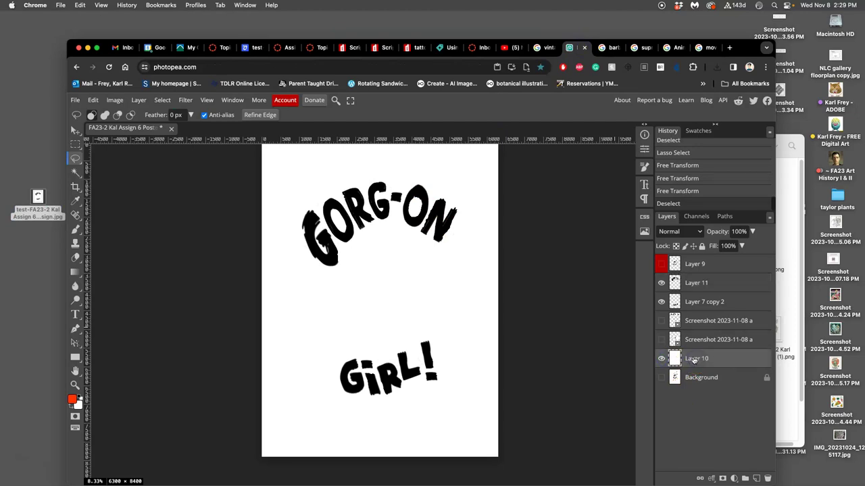
click(661, 358)
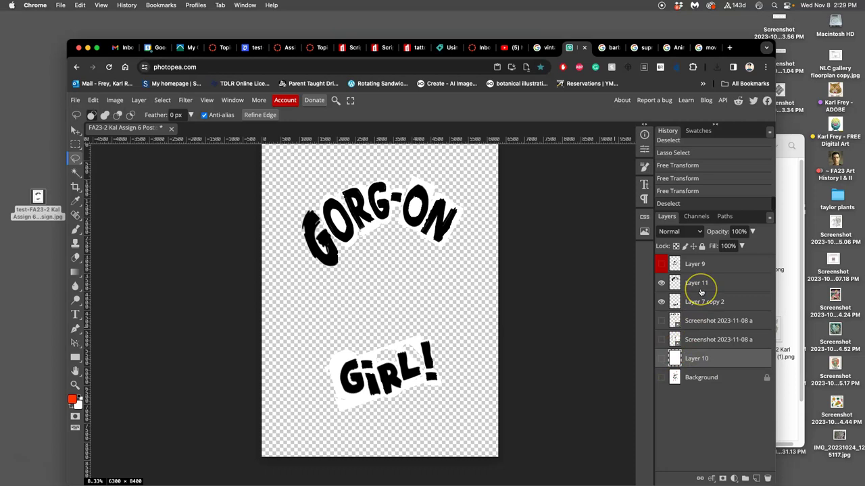
click(662, 358)
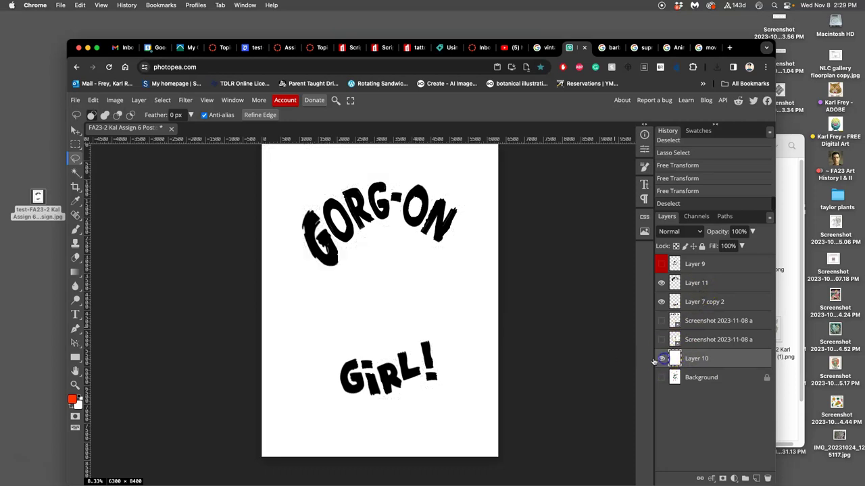
Step: Place the lettering file on the poster canvas and bring its layer to the top
drag(35, 197, 366, 260)
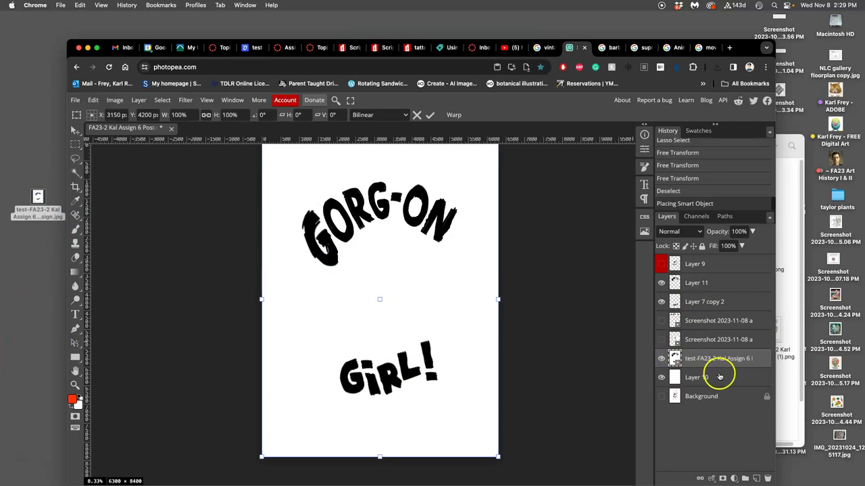
drag(719, 368, 702, 361)
key(Return)
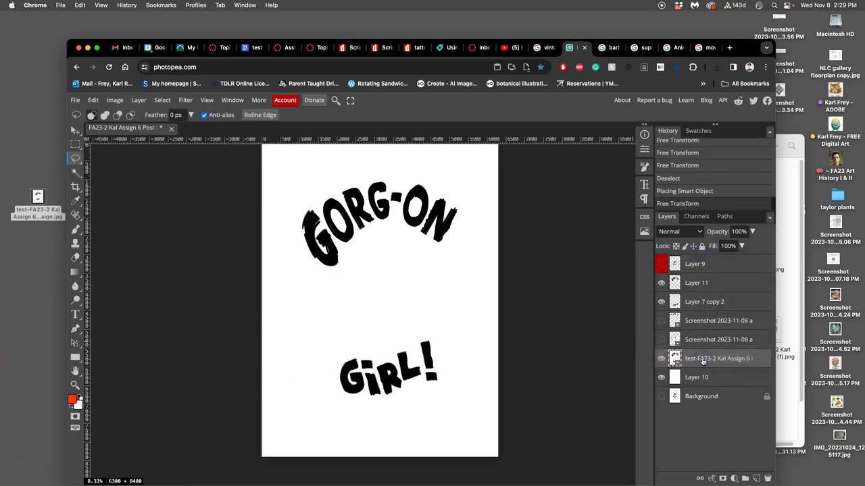
key(super+bracketright)
key(super+bracketright)
key(super+bracketright)
key(super+bracketright)
key(super+bracketright)
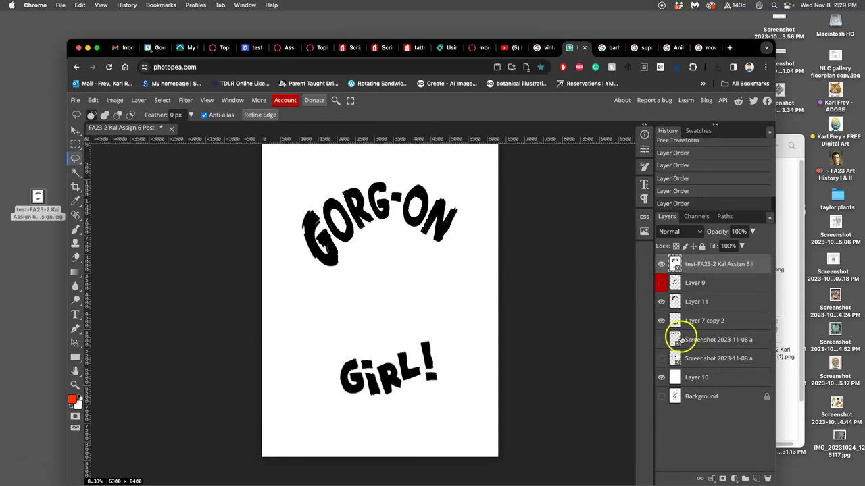
Step: Select the white area around the lettering with the Magic Wand
click(661, 378)
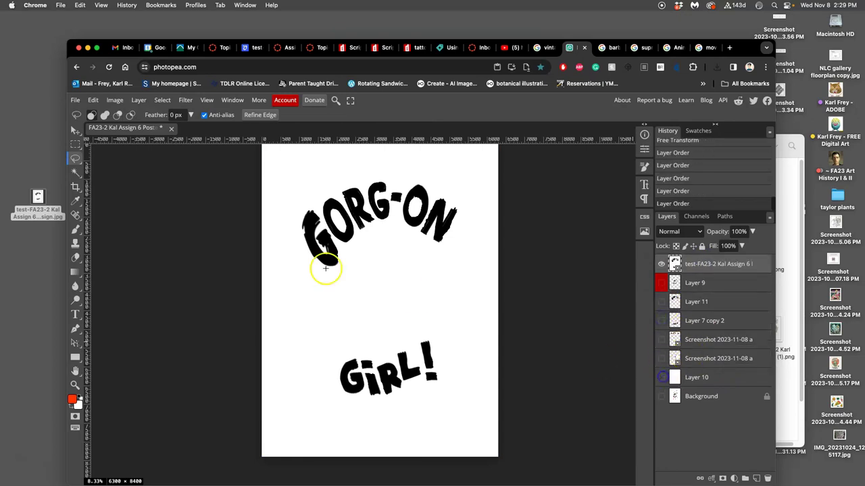
click(75, 171)
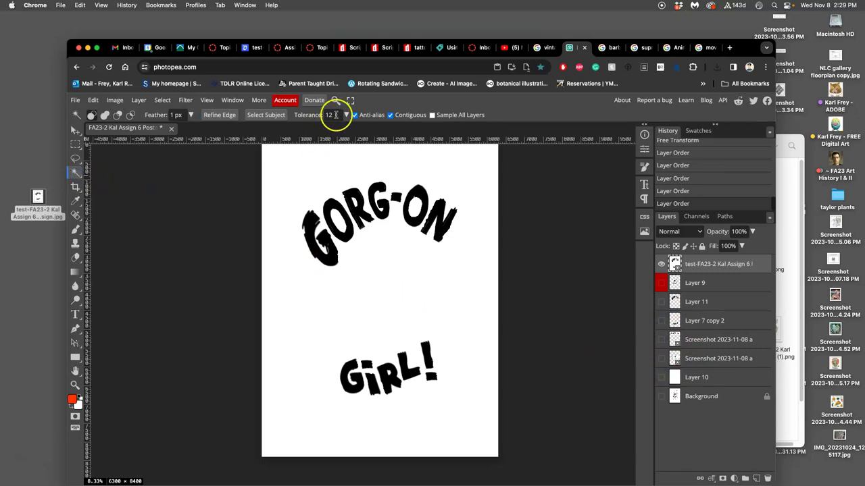
key(Return)
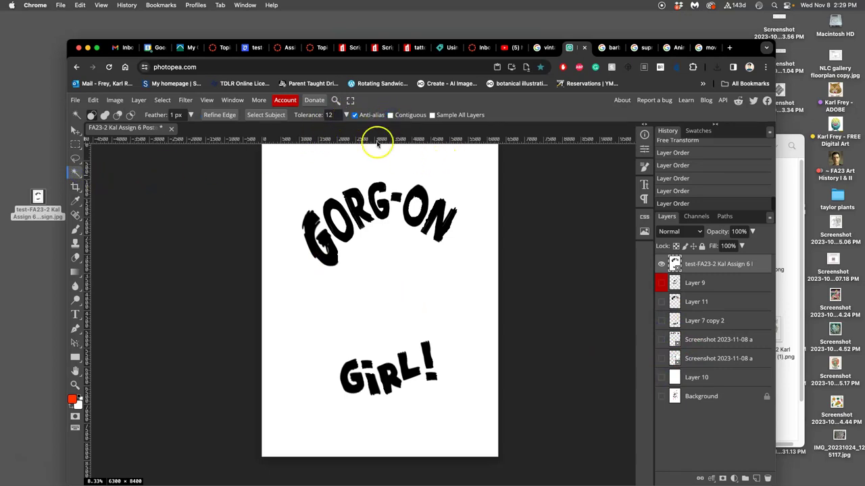
click(395, 162)
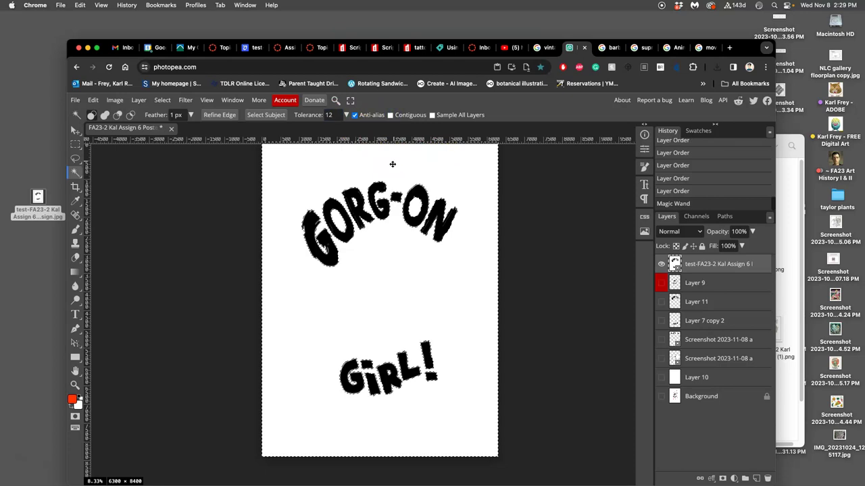
scroll(304, 210, up, 5)
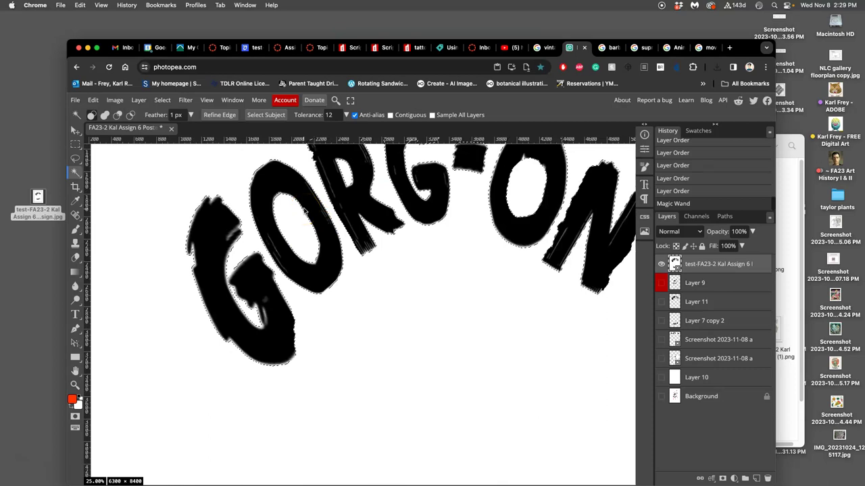
click(172, 116)
key(super+d)
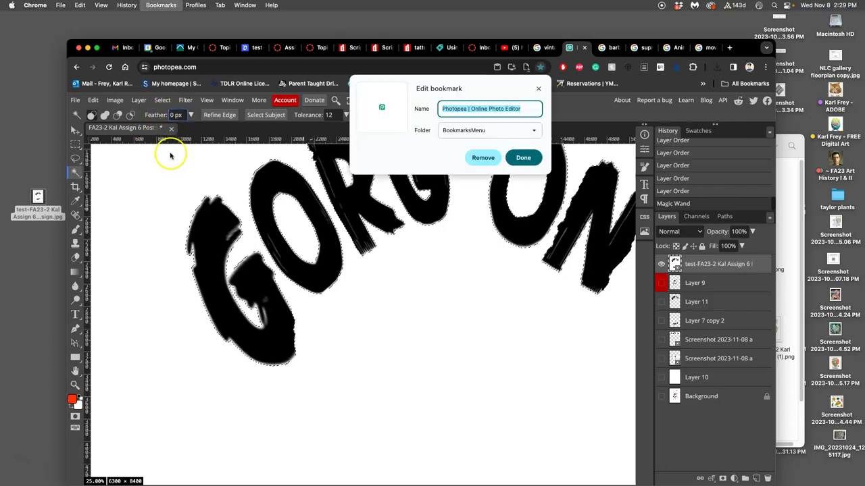
click(518, 158)
click(460, 206)
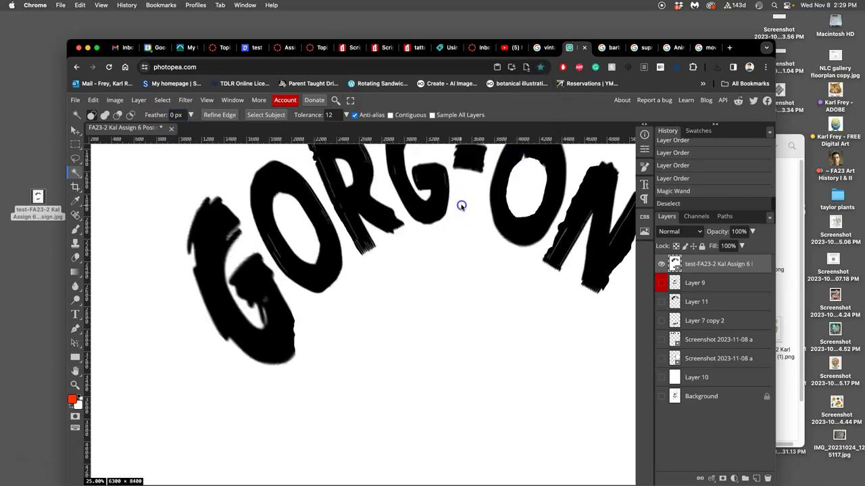
click(462, 206)
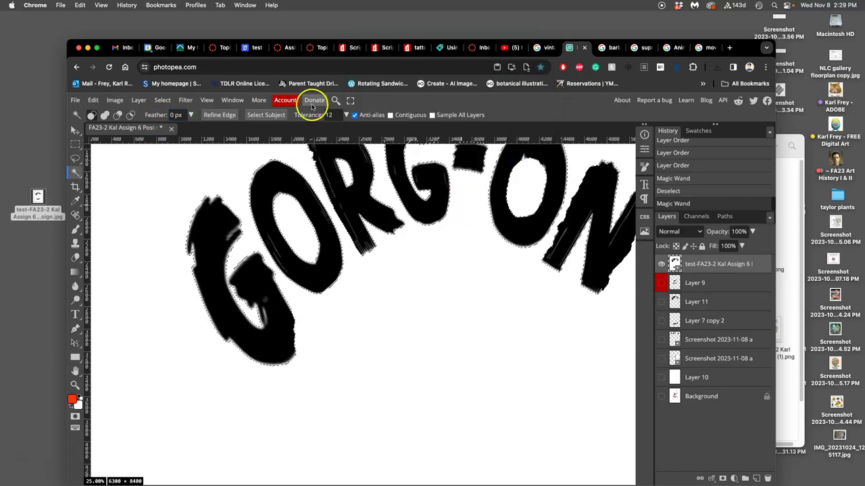
Step: Reselect the white at tolerance 32, rasterize the layer, and delete the background
click(329, 115)
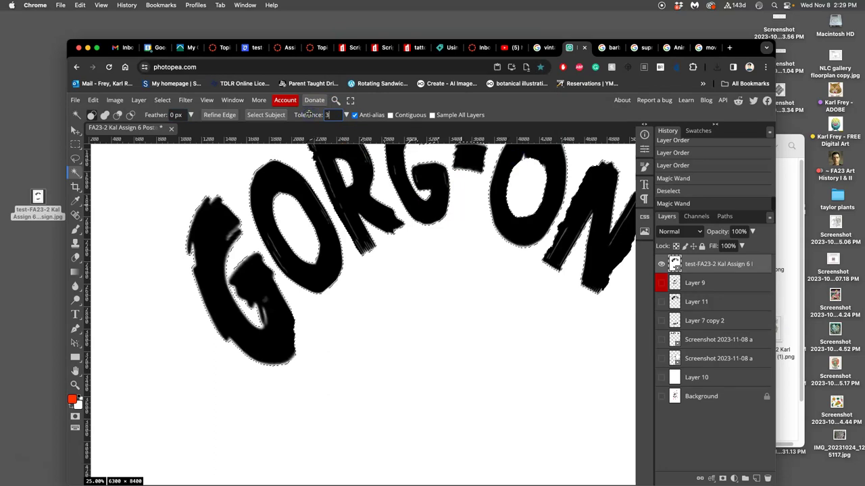
text(32)
click(212, 159)
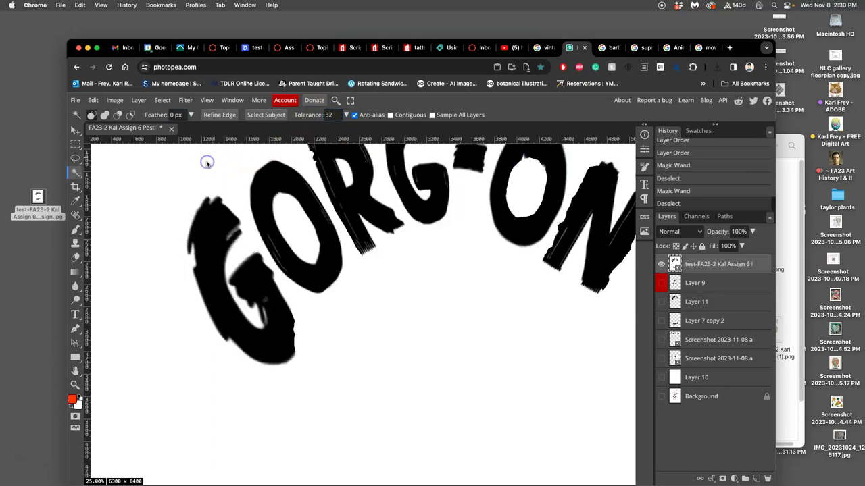
click(207, 164)
key(Delete)
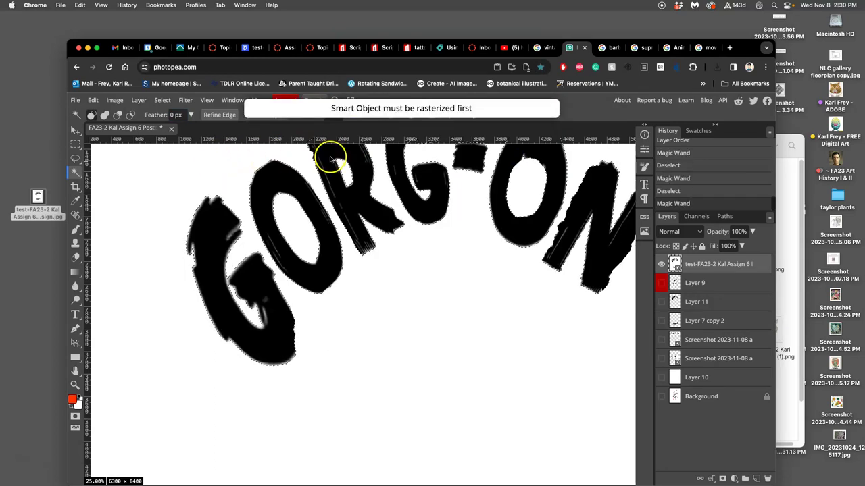
right_click(690, 261)
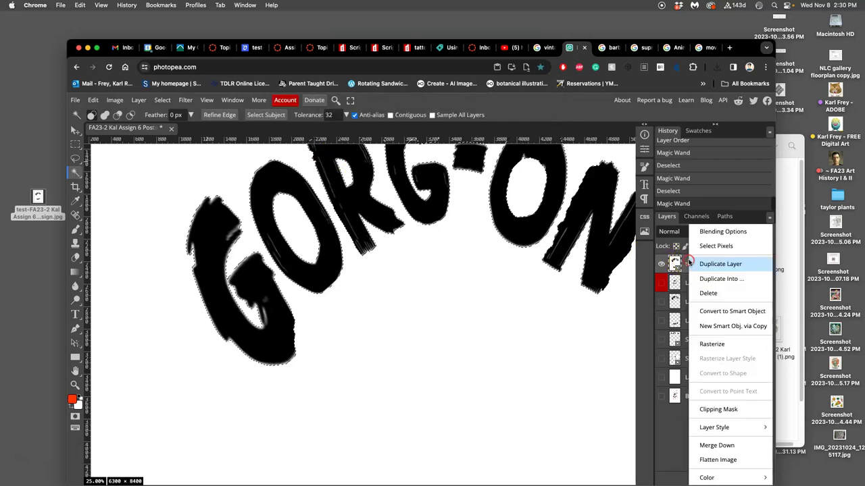
click(711, 344)
key(Delete)
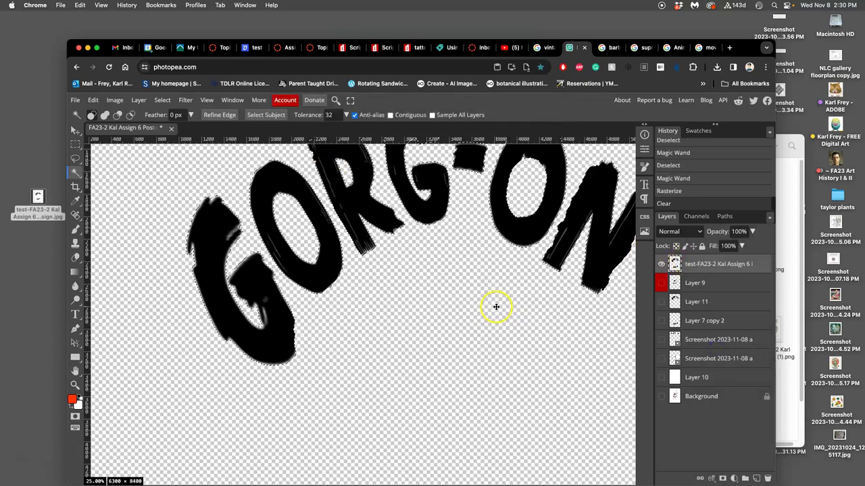
scroll(492, 304, down, 3)
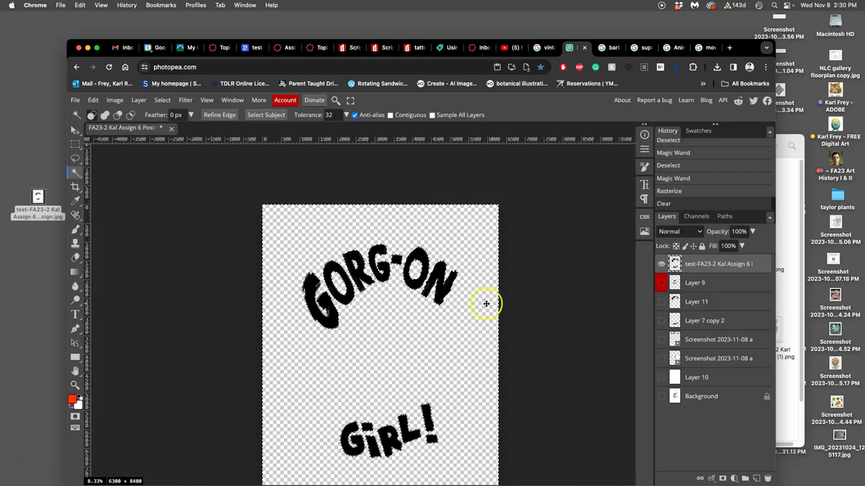
Step: Deselect and apply Levels with inputs 0, 0.3 and 131 to make the lettering solid black
scroll(481, 303, down, 1)
scroll(428, 301, left, 1)
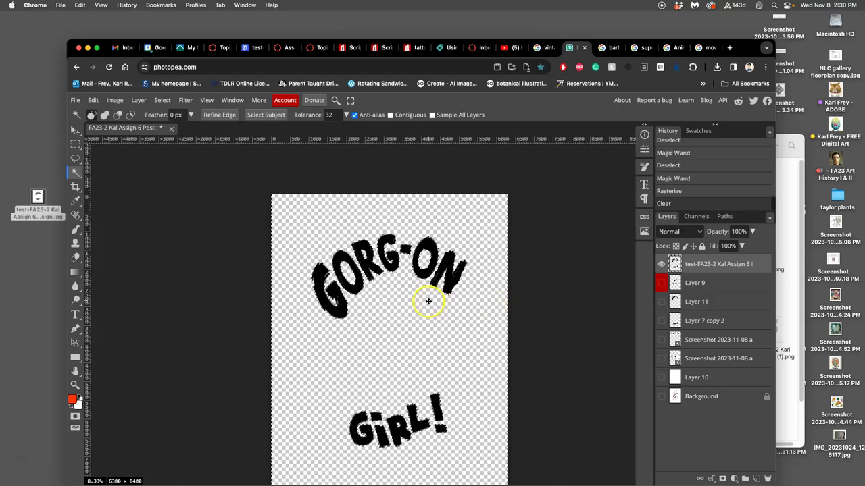
key(super+d)
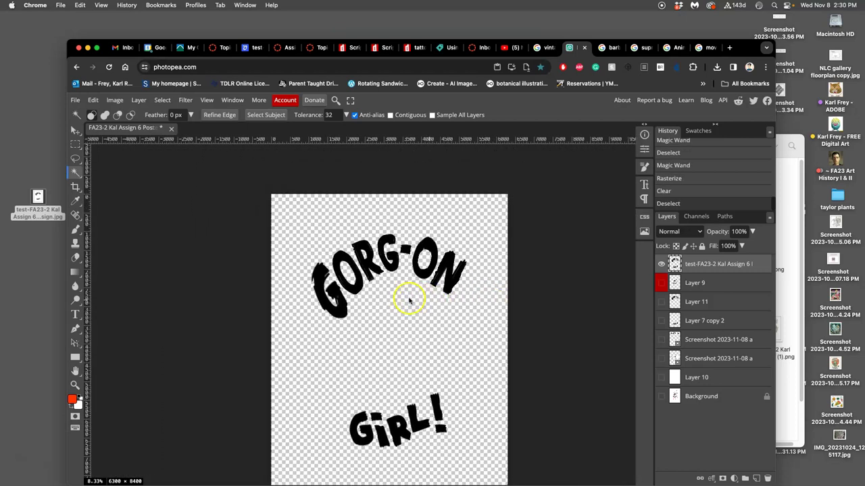
click(115, 100)
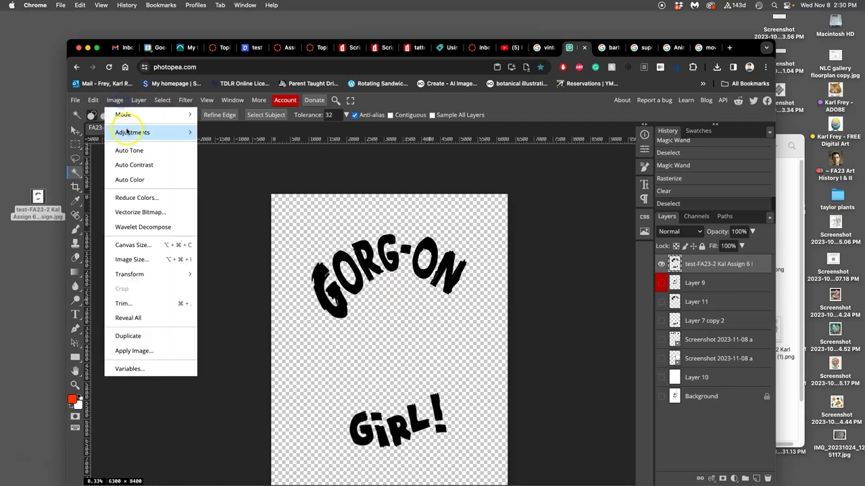
mouse_move(126, 132)
click(218, 144)
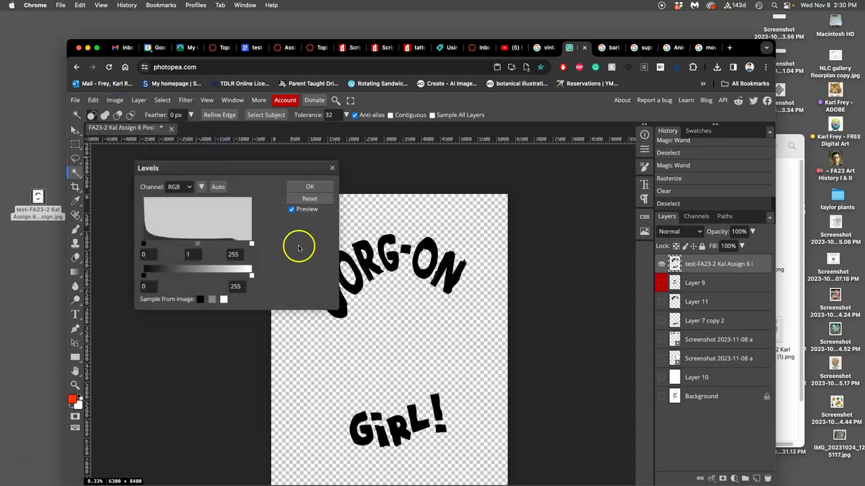
click(196, 245)
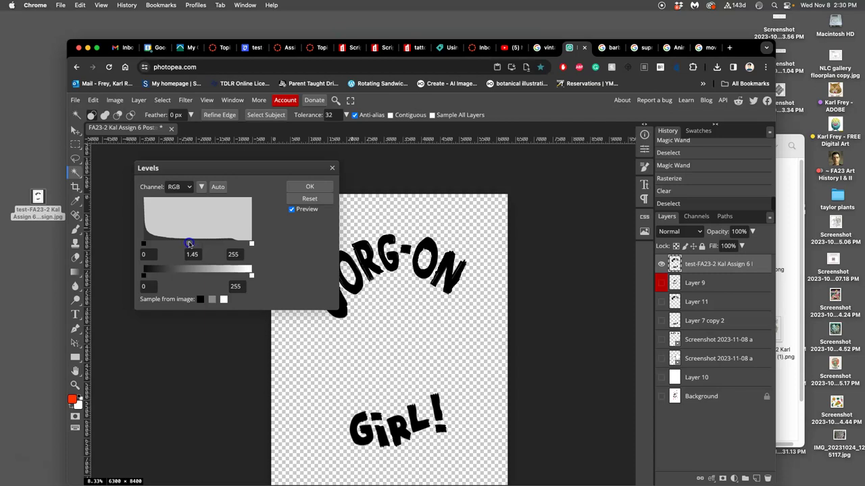
click(244, 244)
scroll(315, 270, up, 5)
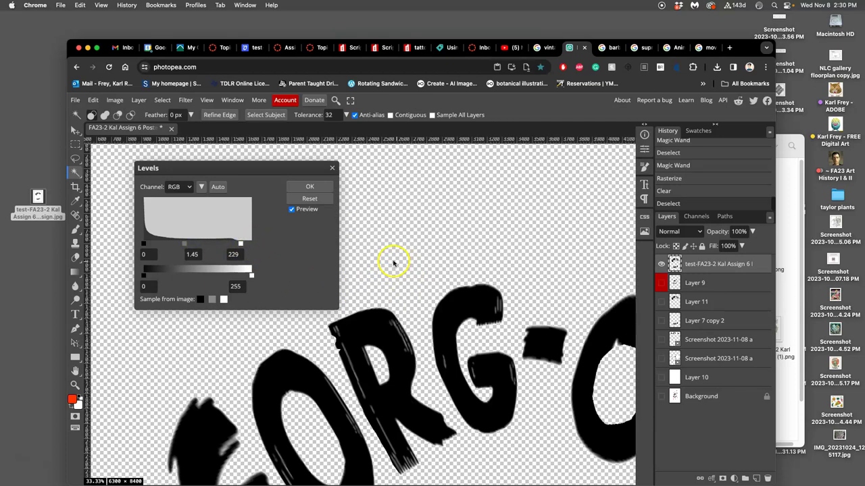
drag(240, 243, 200, 246)
click(187, 246)
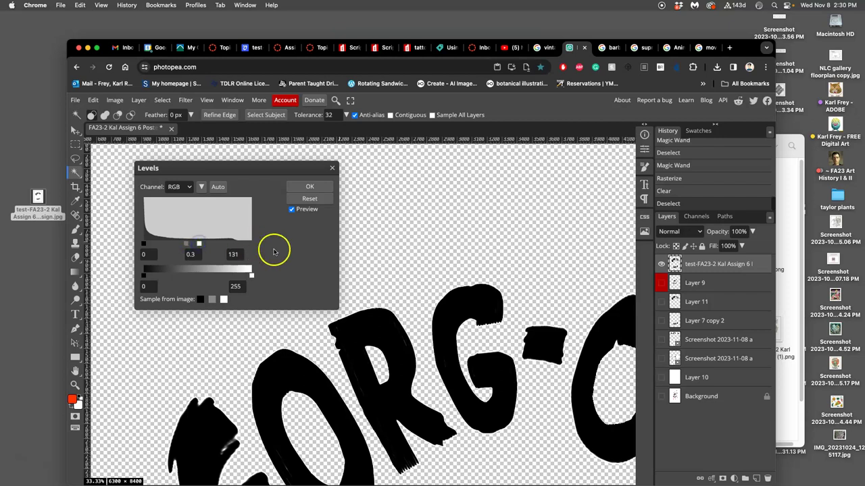
click(311, 186)
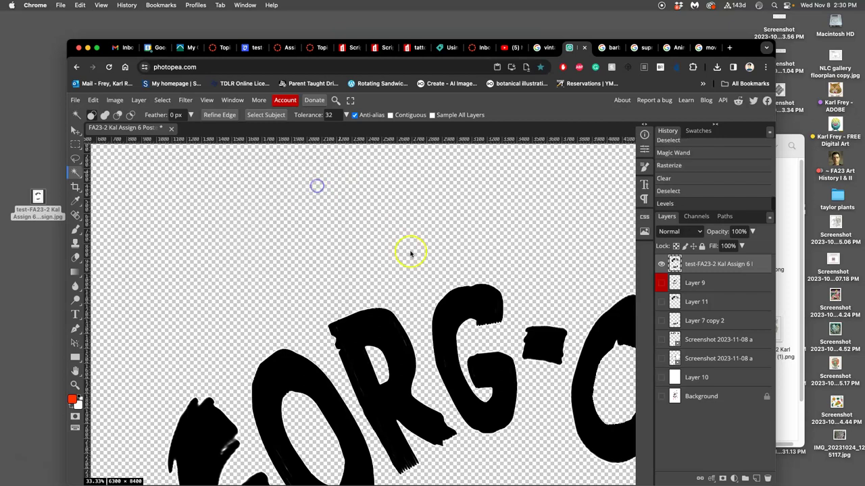
scroll(411, 253, down, 5)
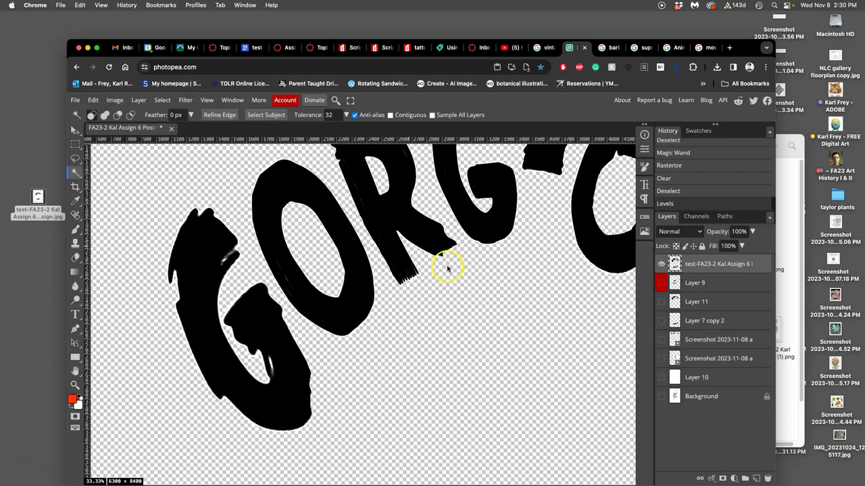
scroll(447, 268, down, 8)
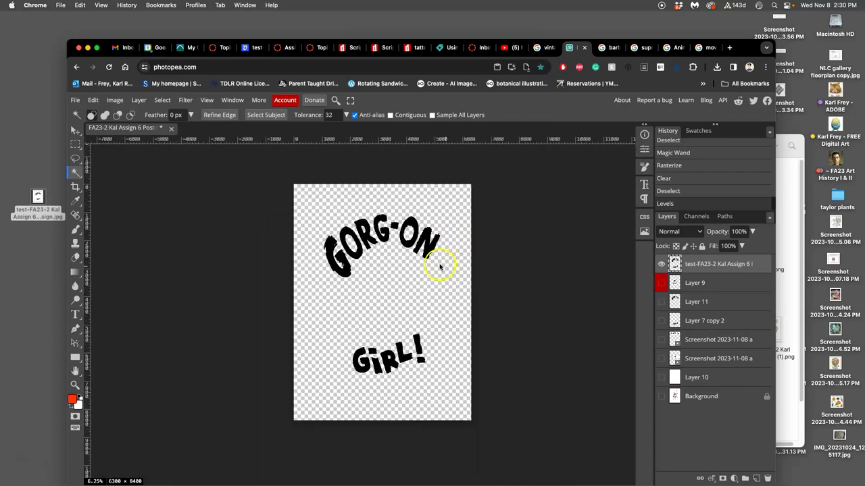
Step: Export the poster as a 6300 × 8400 PNG and dismiss the ad-blocker notice
click(75, 100)
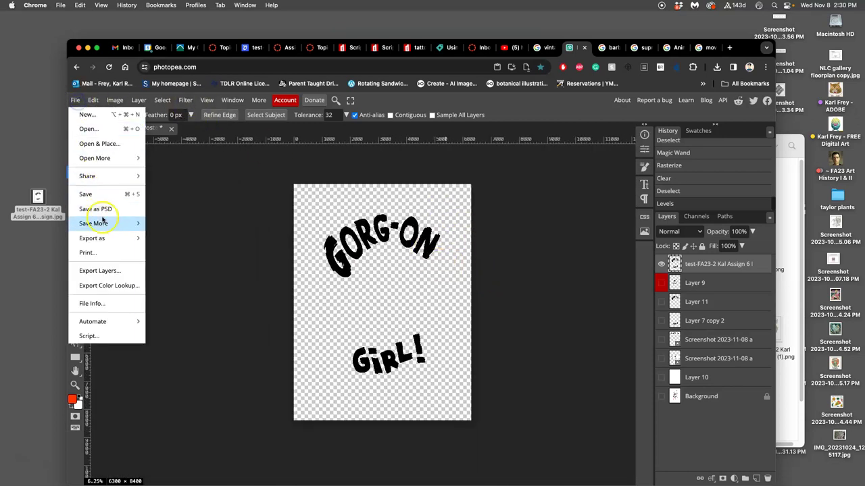
mouse_move(102, 237)
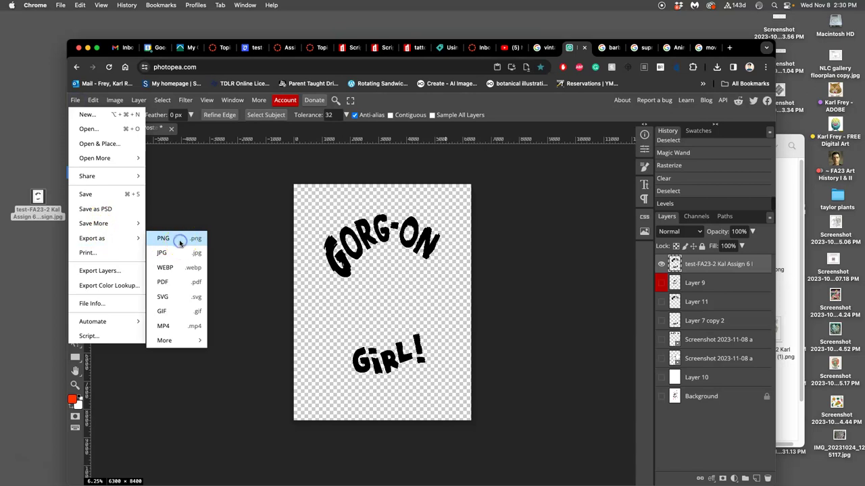
click(180, 240)
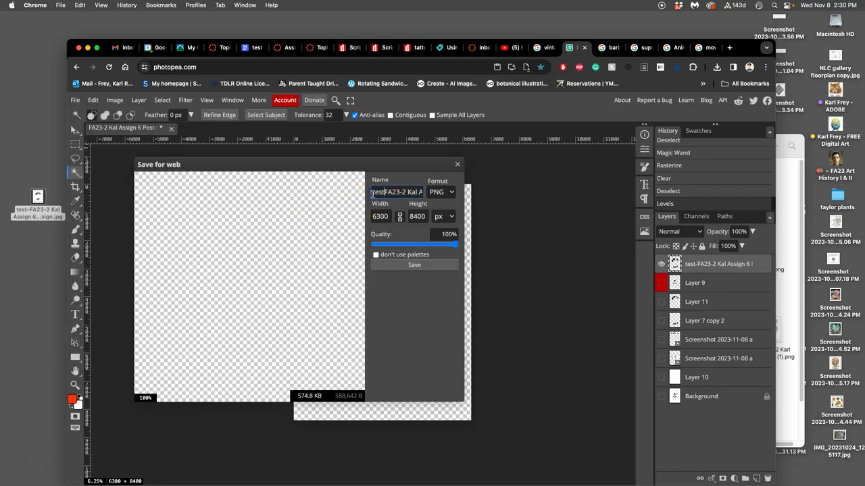
click(399, 264)
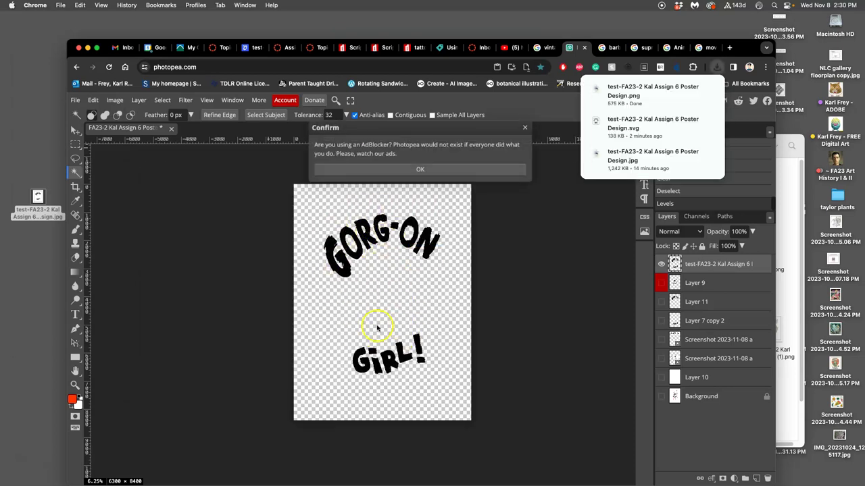
click(463, 168)
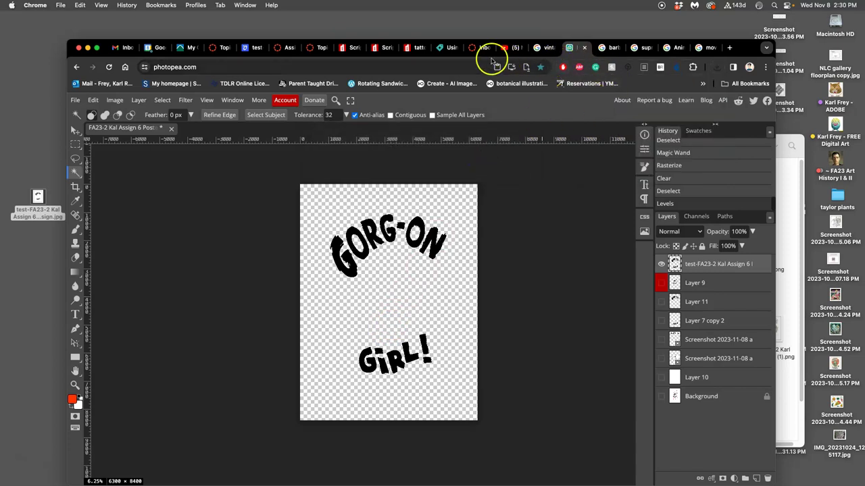
Step: Close the creativemarket font-licensing article tab
click(454, 48)
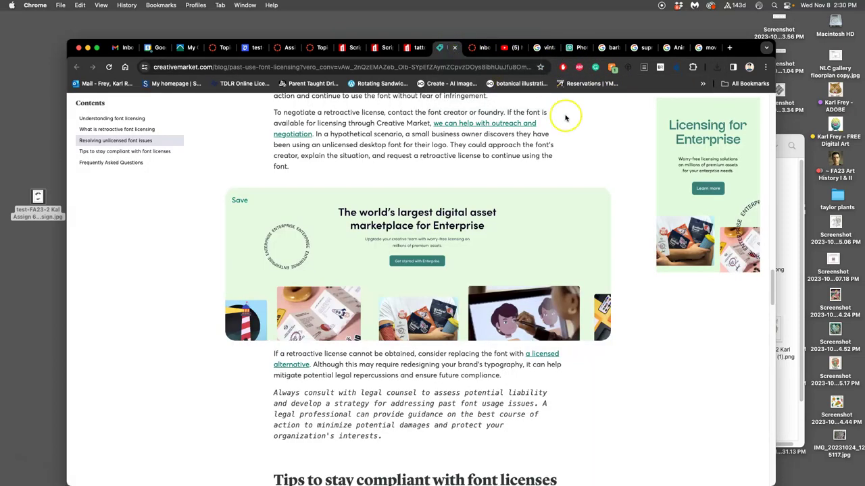
scroll(531, 119, up, 20)
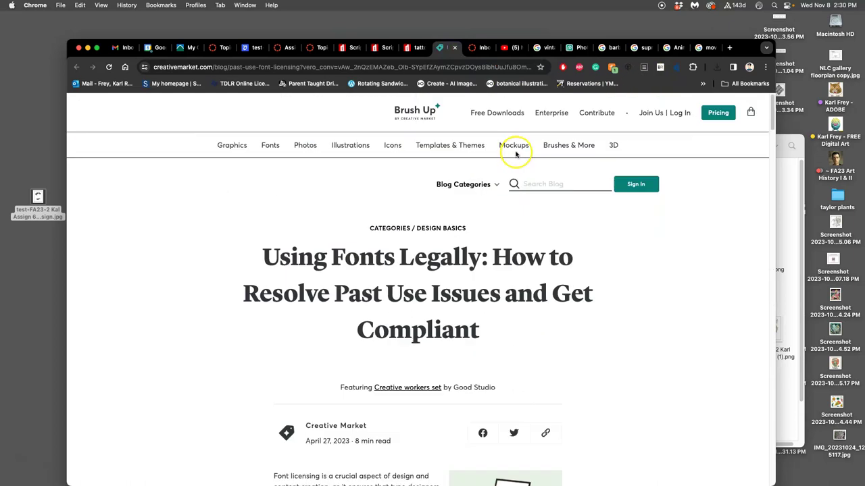
click(455, 49)
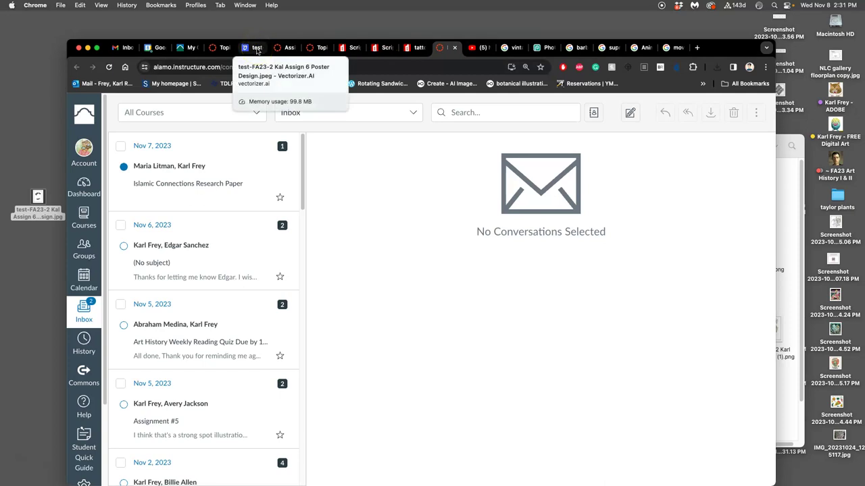
Step: Return to the Vectorizer.AI home page via its logo
click(256, 49)
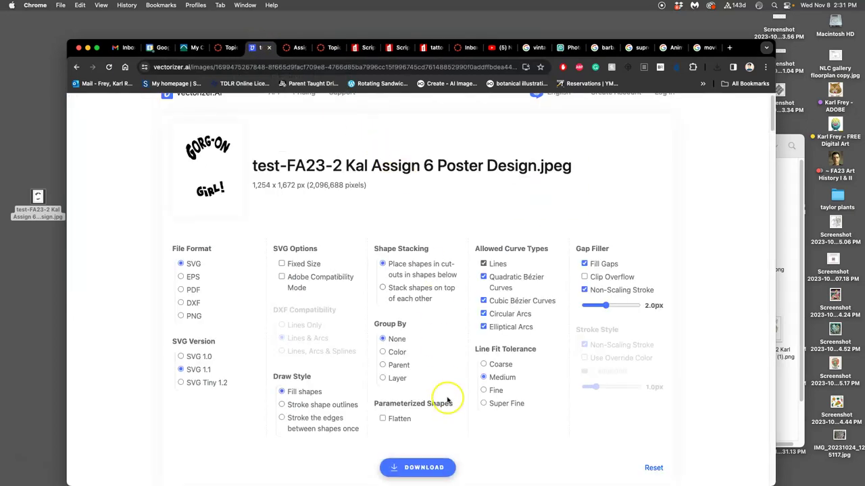
scroll(655, 451, up, 1)
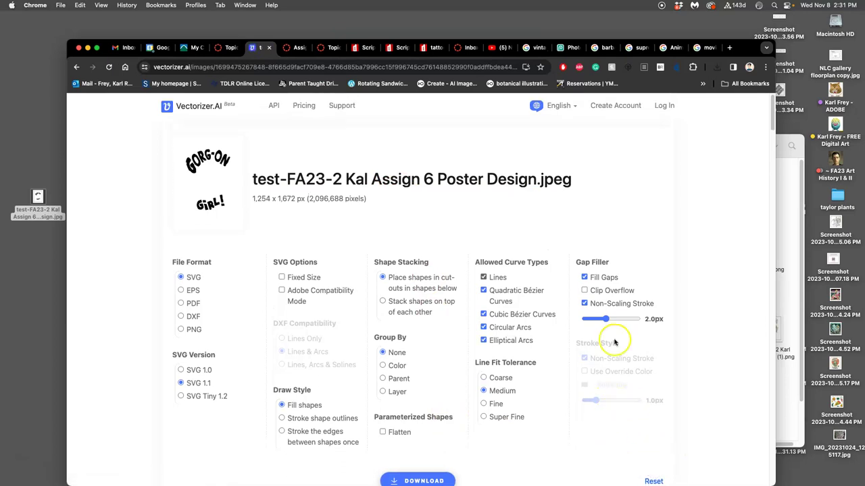
click(196, 107)
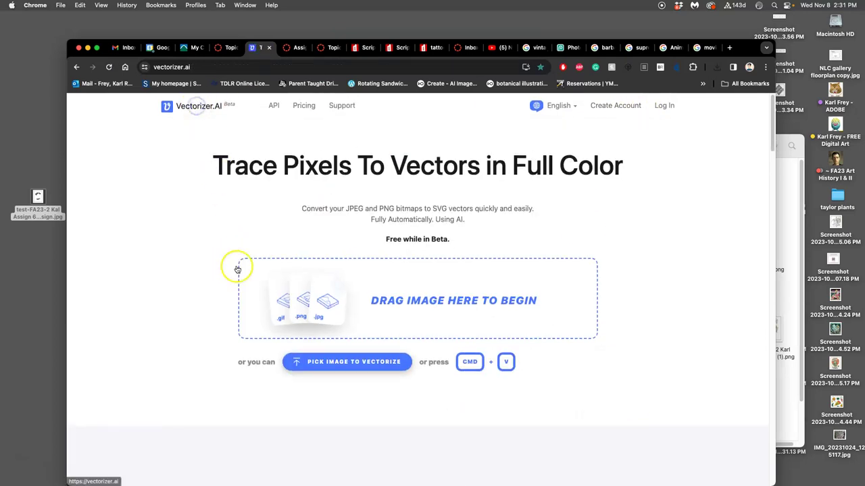
Step: Upload the transparent GORG-ON GiRL! PNG from Downloads to Vectorizer.AI and accept the pre-crop
mouse_move(6, 466)
click(12, 351)
drag(68, 142, 422, 293)
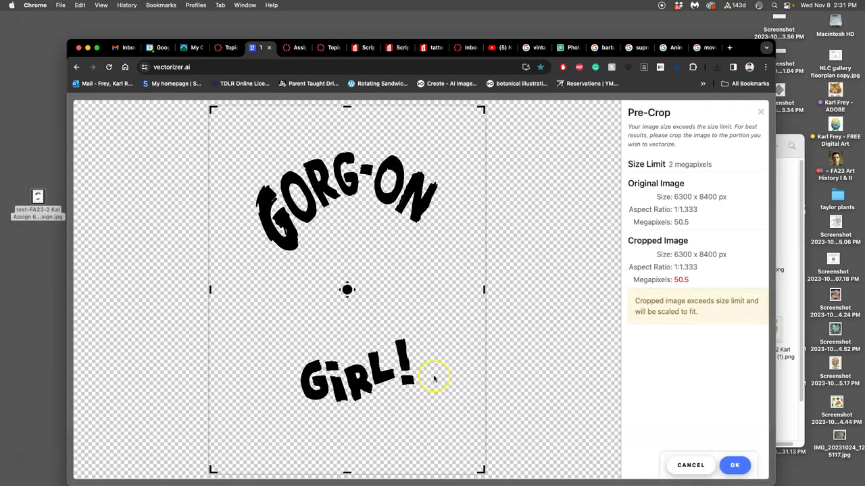
click(735, 465)
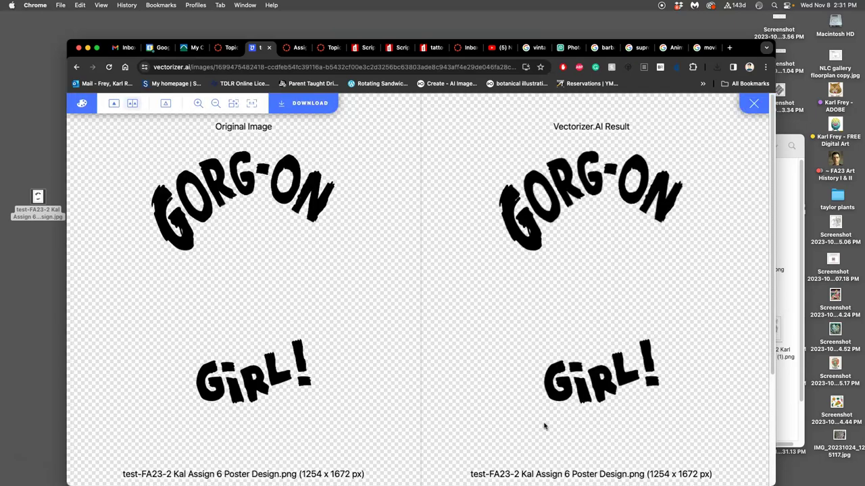
scroll(622, 284, up, 3)
scroll(622, 277, up, 2)
scroll(608, 295, down, 2)
scroll(585, 355, up, 2)
scroll(608, 341, up, 3)
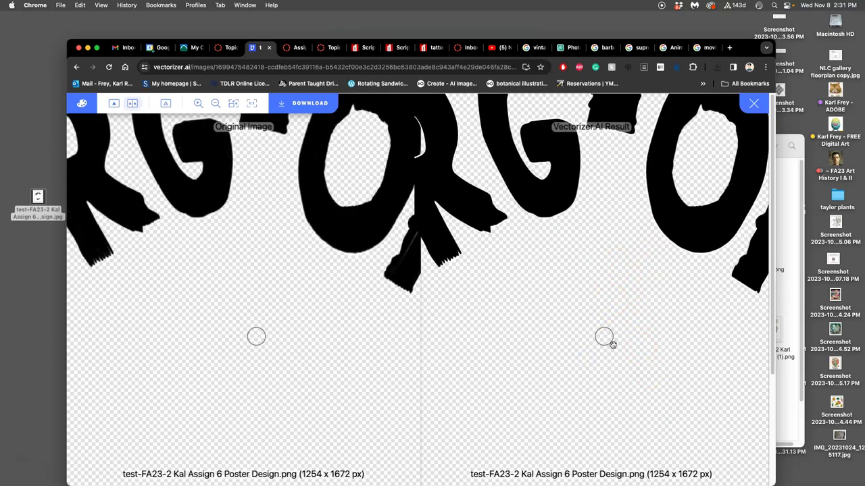
scroll(611, 345, down, 2)
scroll(588, 286, up, 3)
scroll(679, 392, up, 1)
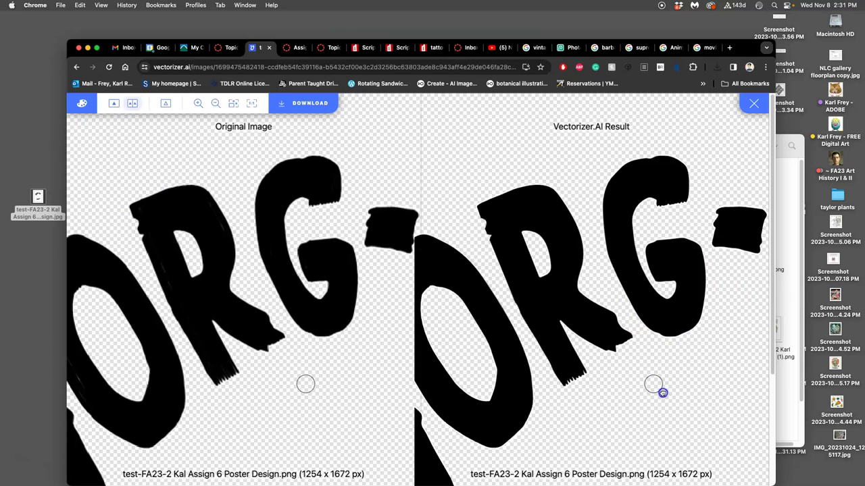
scroll(659, 389, up, 3)
scroll(626, 321, up, 2)
scroll(627, 290, down, 2)
scroll(599, 324, up, 3)
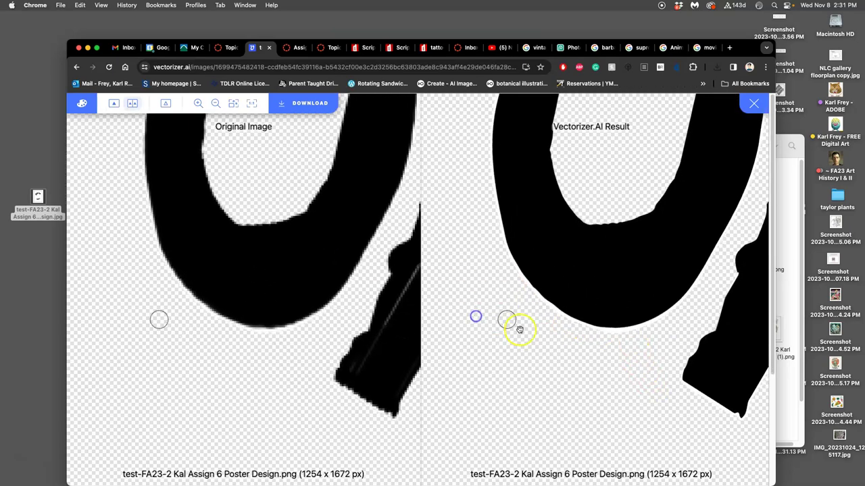
scroll(540, 352, down, 4)
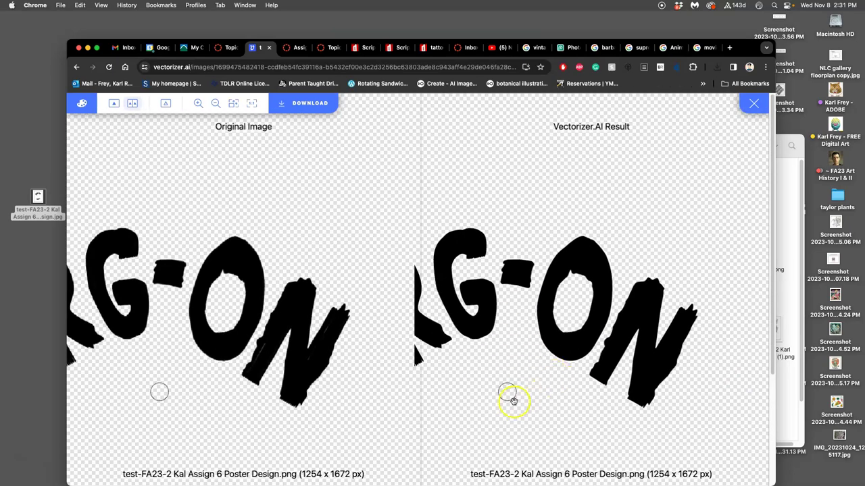
scroll(631, 328, up, 4)
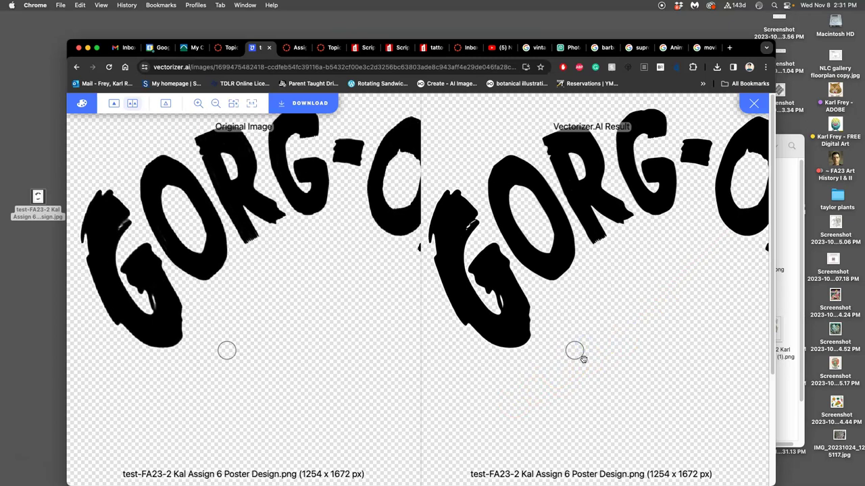
scroll(582, 359, down, 3)
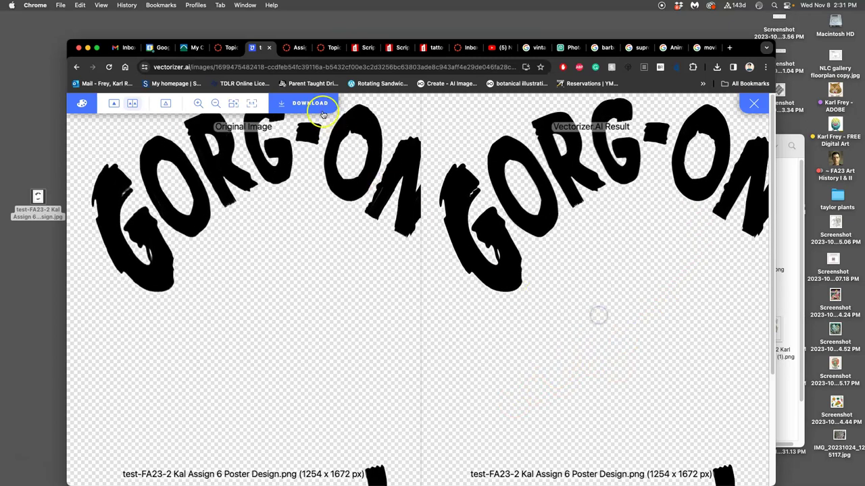
Step: Download the vectorized lettering as an SVG, move it to the desktop, and tag it orange
click(323, 115)
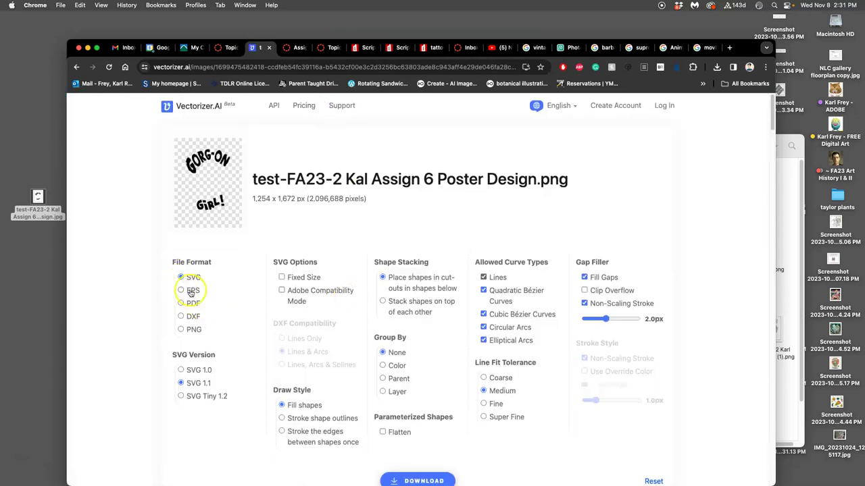
click(415, 478)
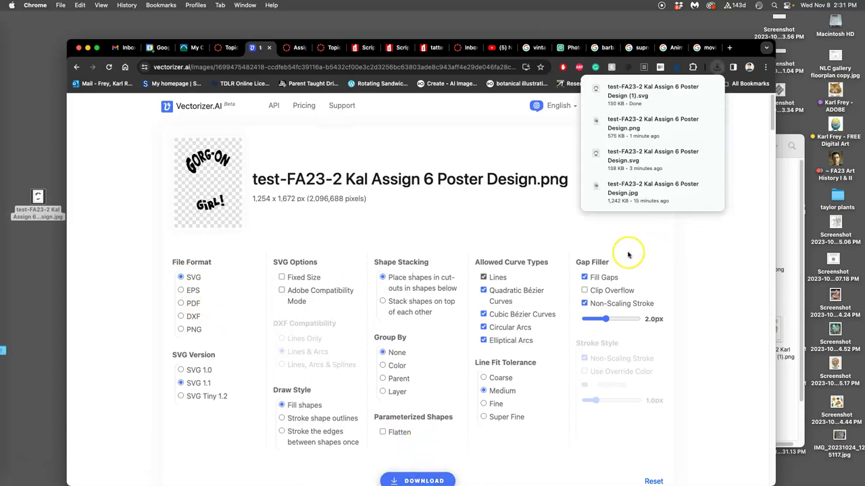
click(12, 348)
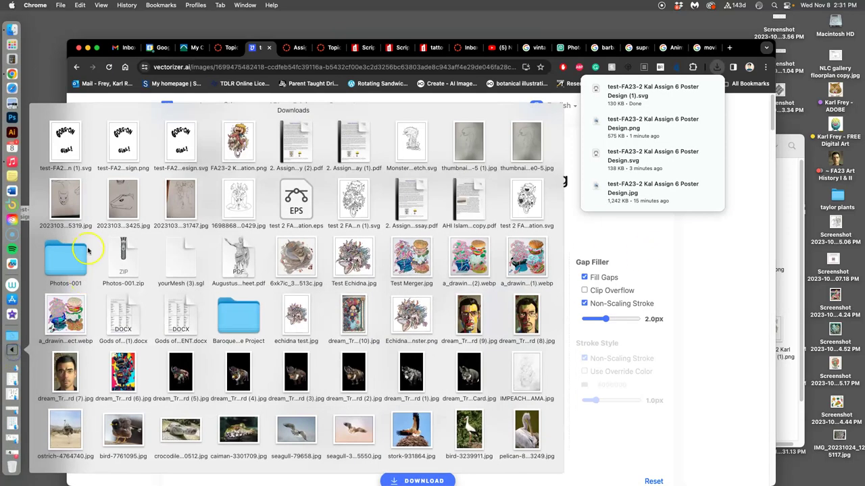
drag(64, 143, 44, 144)
right_click(45, 143)
click(66, 276)
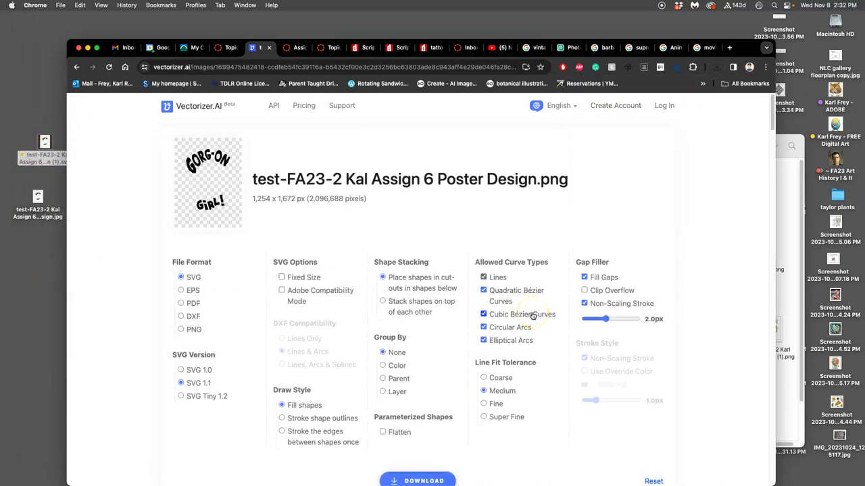
Step: Move the other SVG to the upper-left of the desktop and tag it red
key(F11)
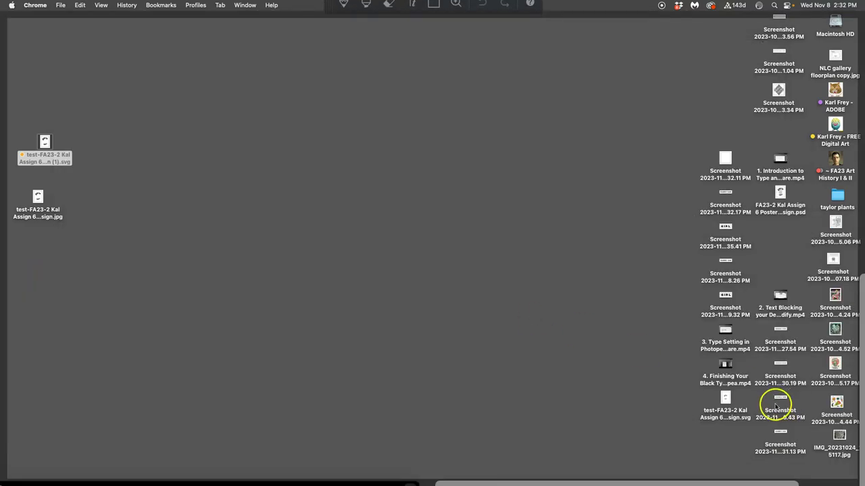
drag(724, 400, 39, 96)
right_click(39, 97)
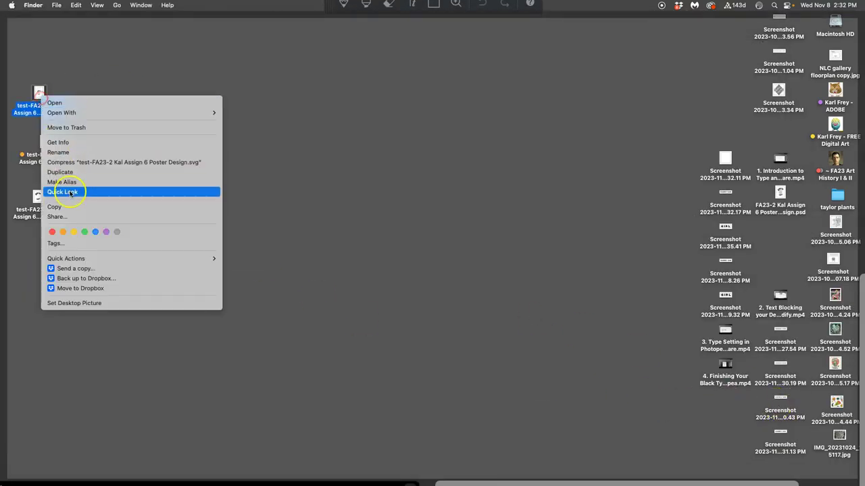
click(53, 228)
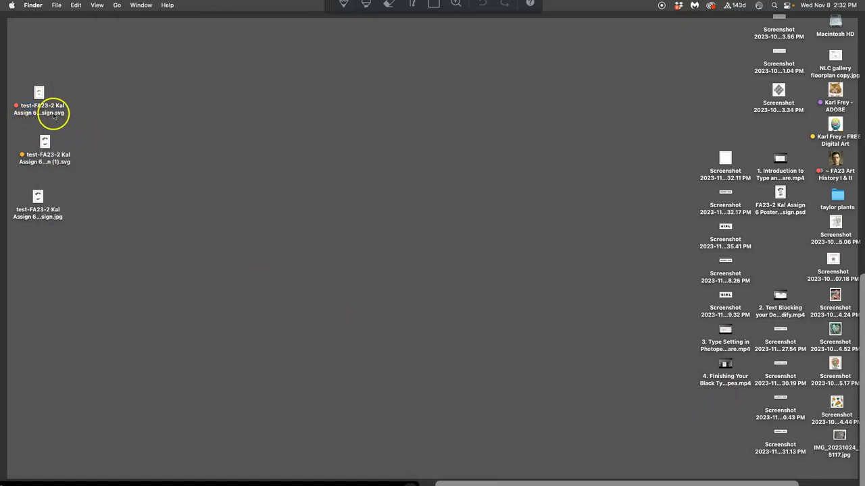
key(F11)
Step: Open the red-tagged SVG with Adobe Illustrator 2024
right_click(42, 96)
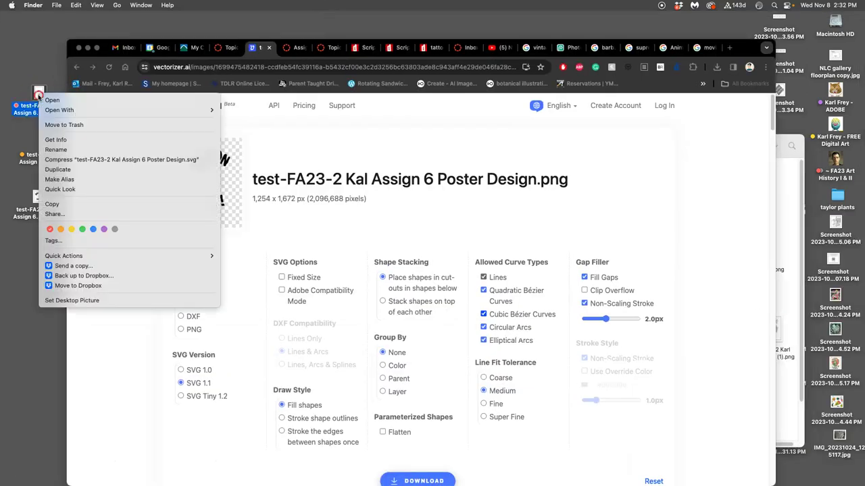
mouse_move(101, 110)
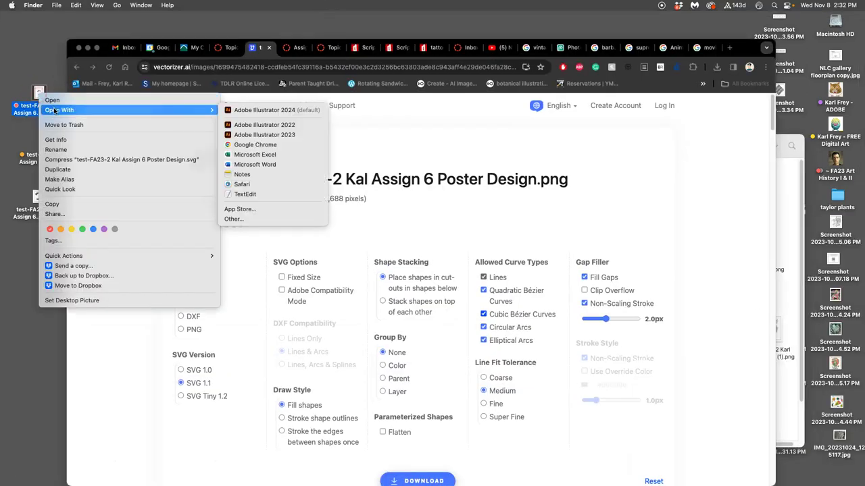
click(243, 110)
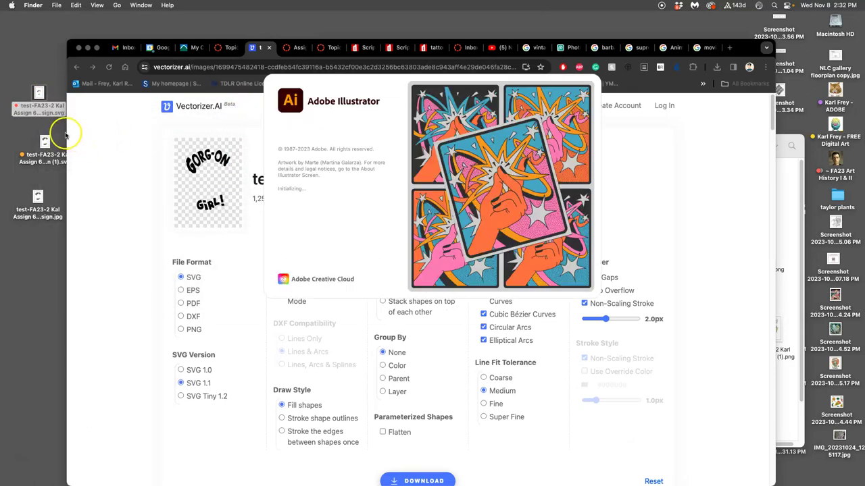
right_click(52, 89)
right_click(40, 94)
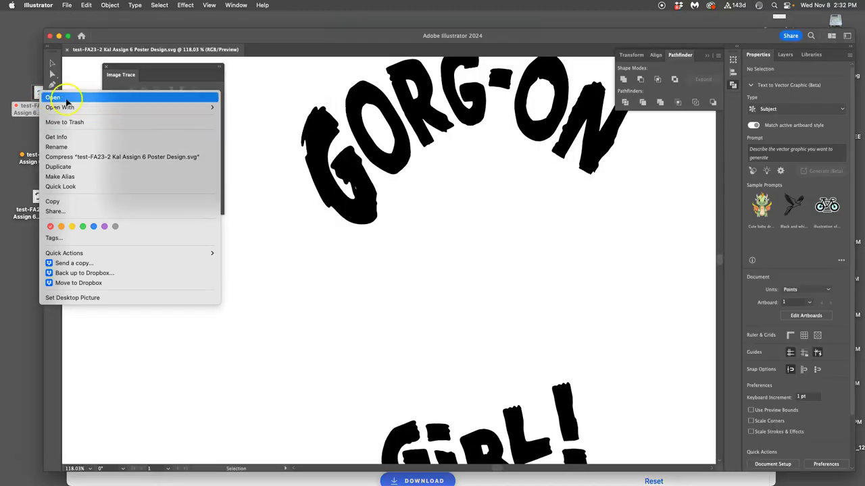
Step: Close the GORG-ON SVG document in Illustrator and switch back to Chrome
click(20, 130)
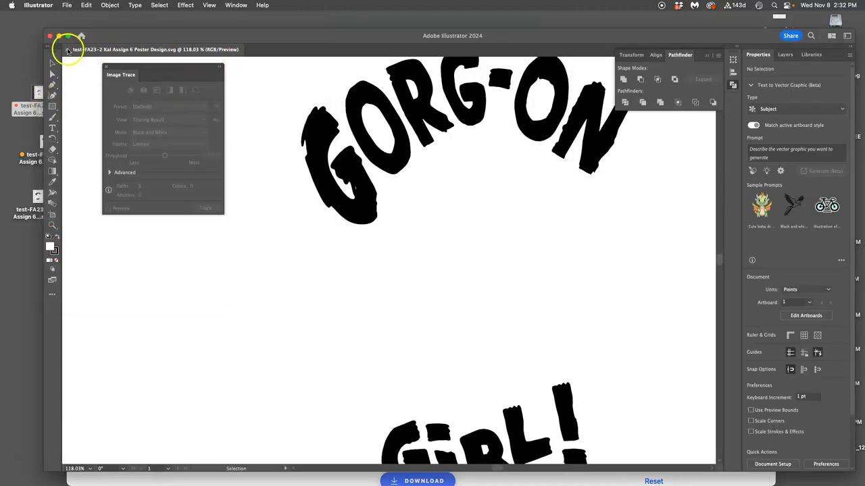
click(66, 49)
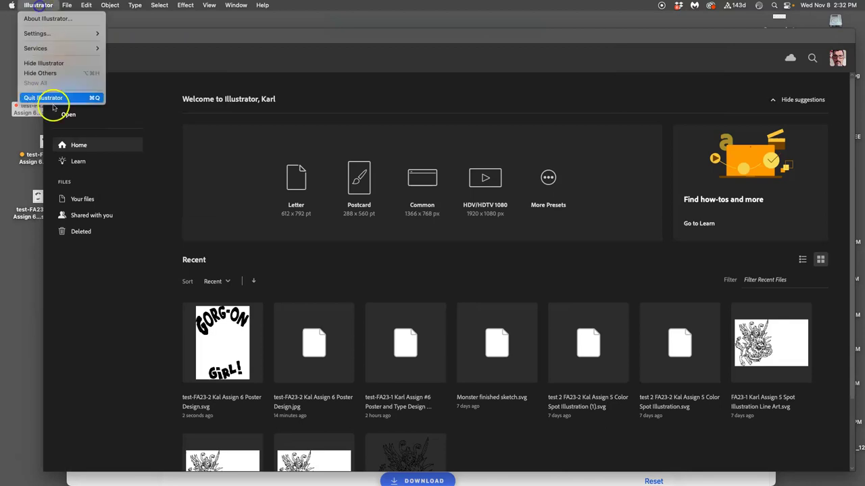
click(302, 173)
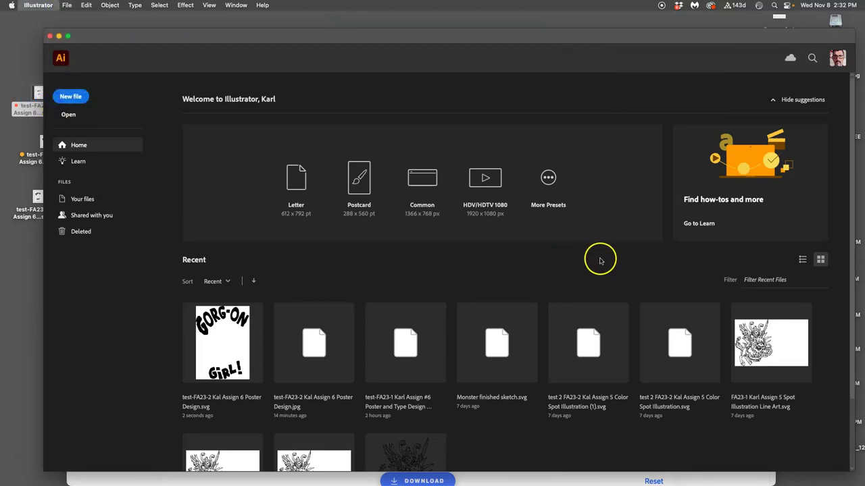
key(super+Tab)
Step: Hide the old lettering layer and place the vectorized SVG near the top of the poster
click(568, 47)
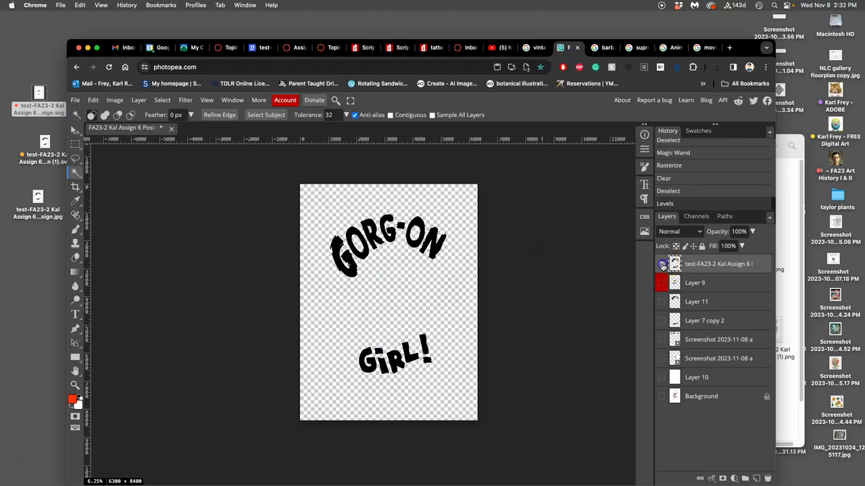
click(661, 264)
drag(37, 92, 378, 271)
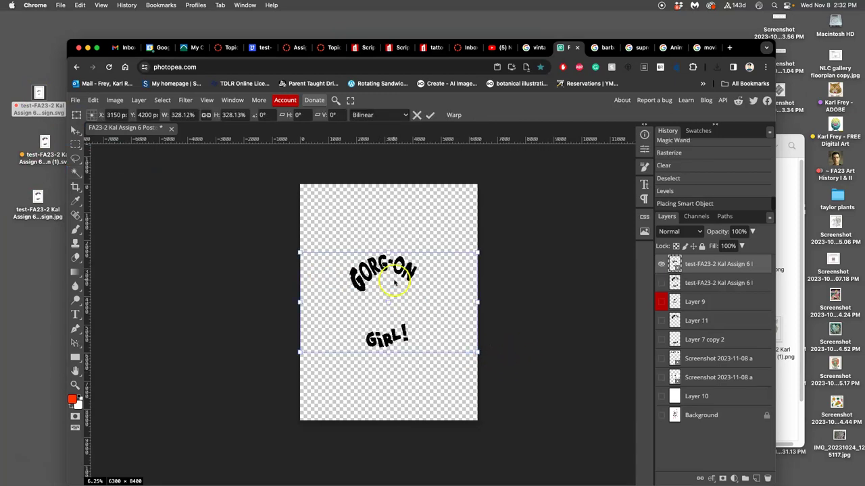
drag(403, 271, 403, 204)
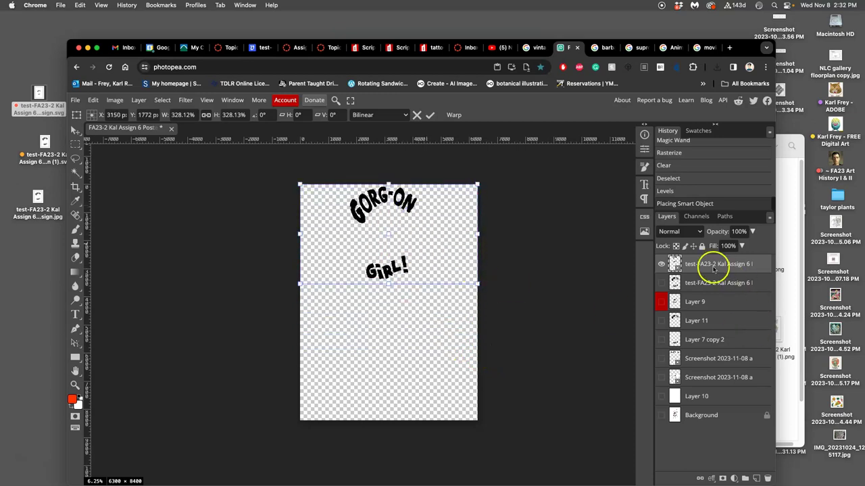
key(Return)
Step: Place a second, larger copy of the vectorized lettering centred on the canvas
drag(44, 142, 393, 346)
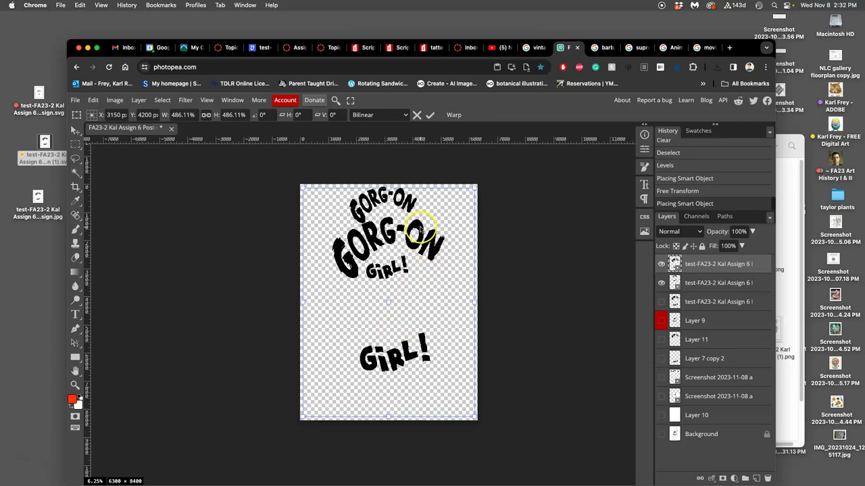
drag(419, 230, 419, 289)
drag(441, 262, 416, 229)
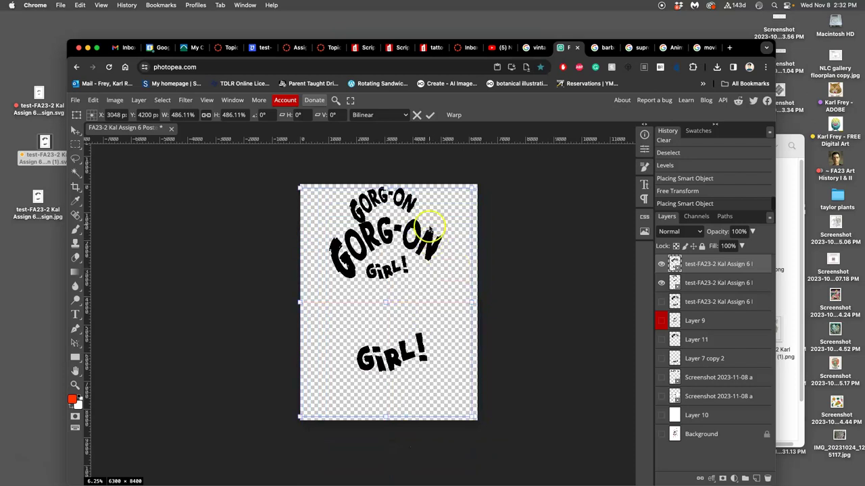
click(690, 282)
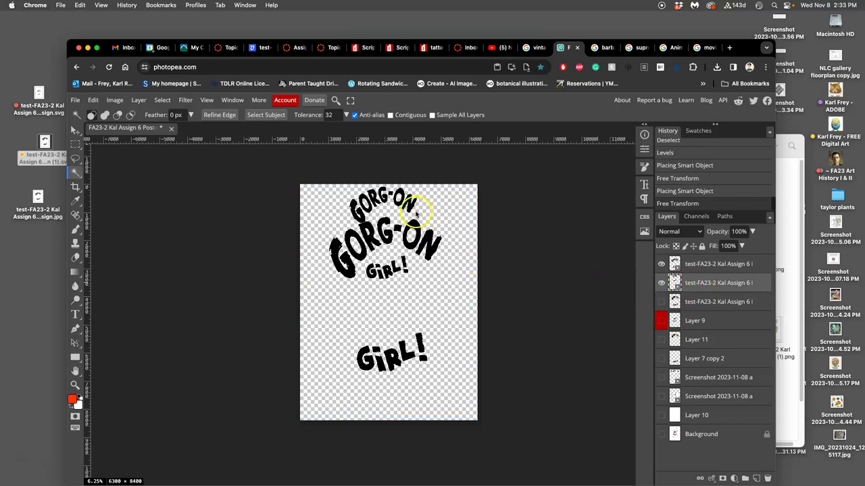
click(693, 267)
drag(408, 206, 404, 207)
click(405, 208)
click(525, 256)
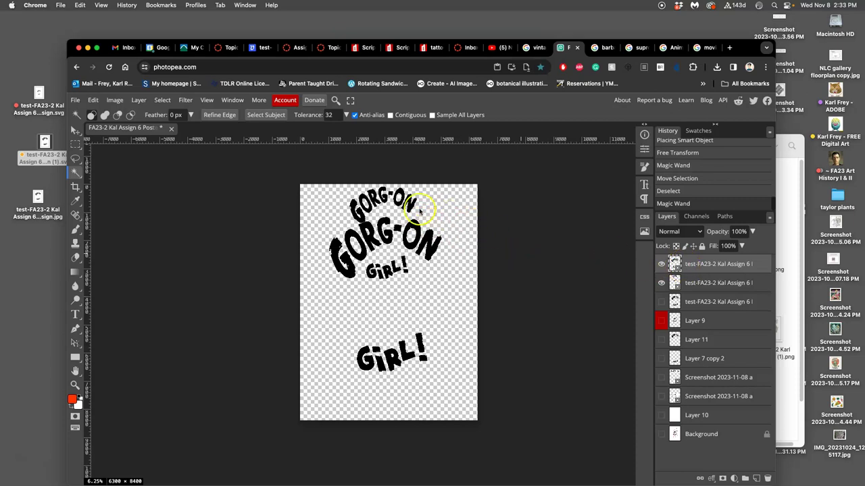
click(74, 129)
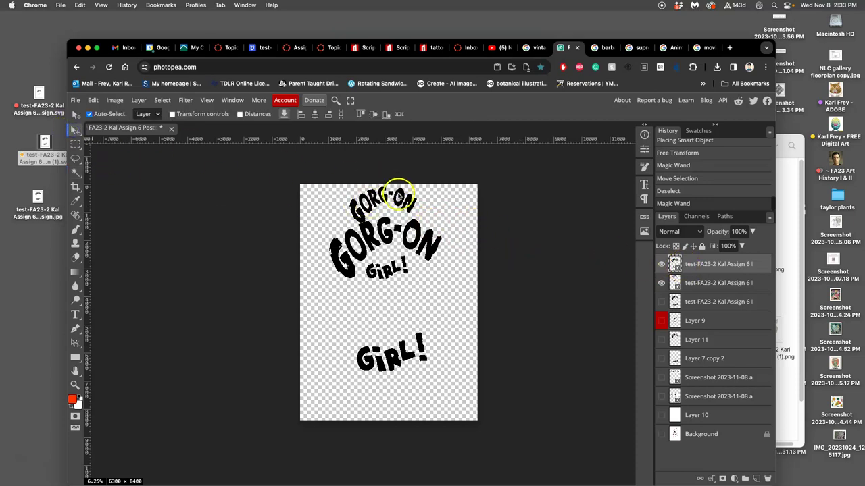
drag(398, 192, 392, 192)
scroll(338, 195, up, 8)
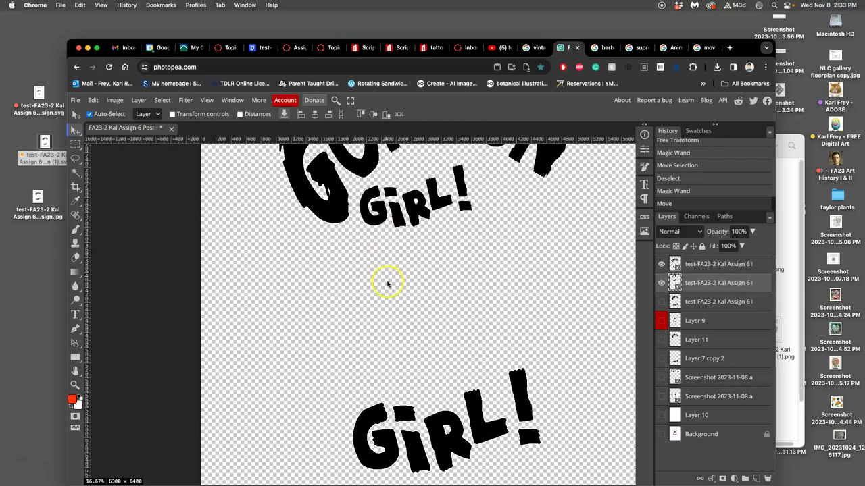
scroll(386, 290, up, 10)
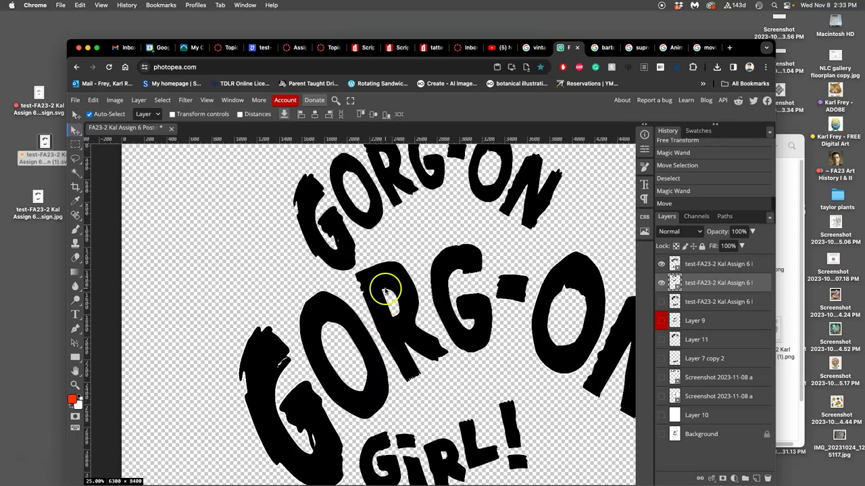
scroll(385, 290, up, 1)
scroll(386, 274, up, 5)
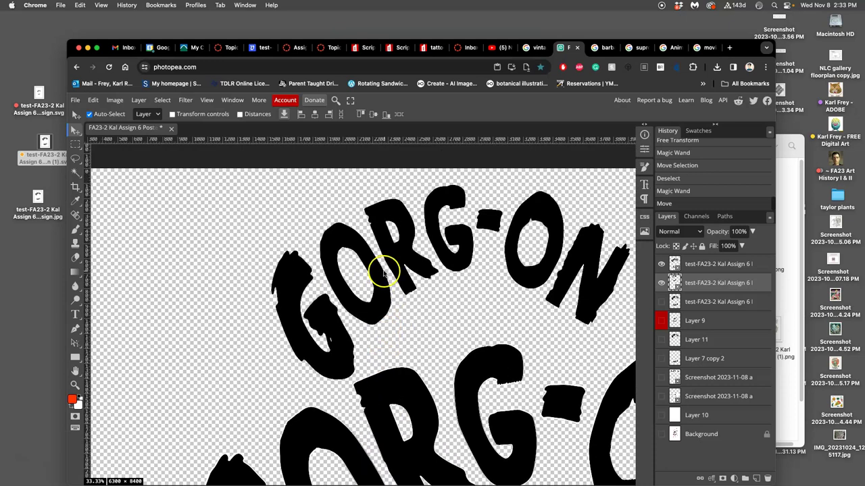
scroll(415, 273, right, 2)
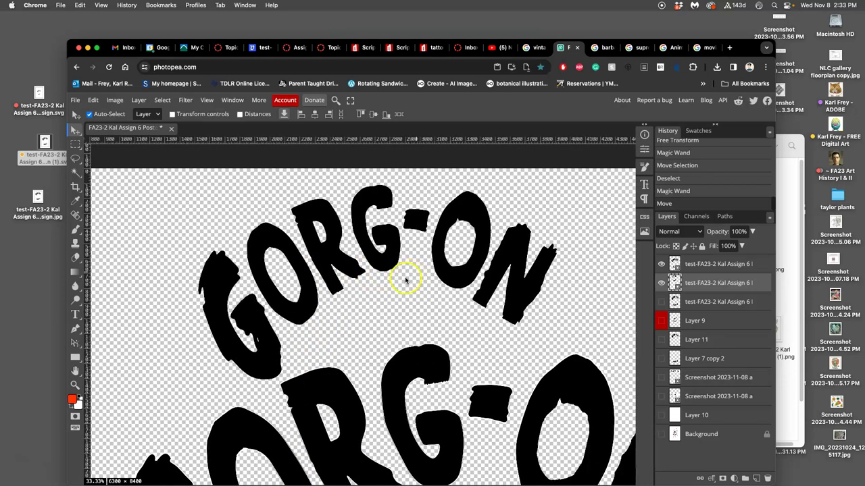
scroll(405, 280, down, 2)
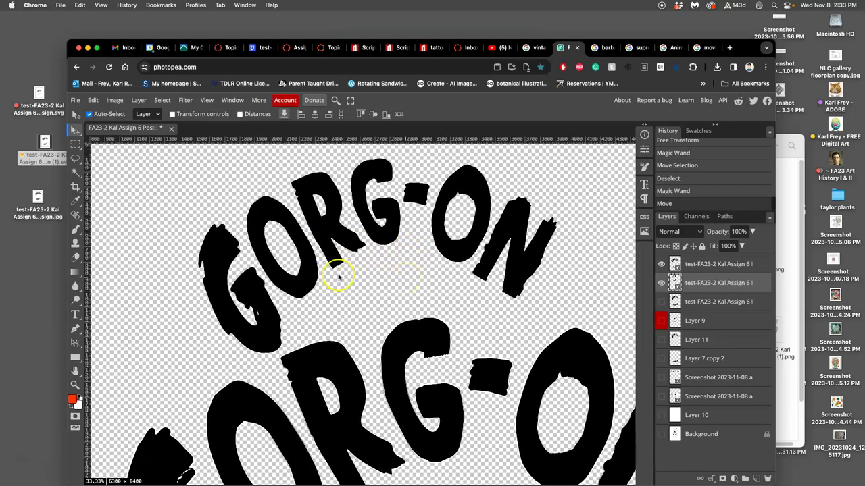
scroll(339, 277, down, 10)
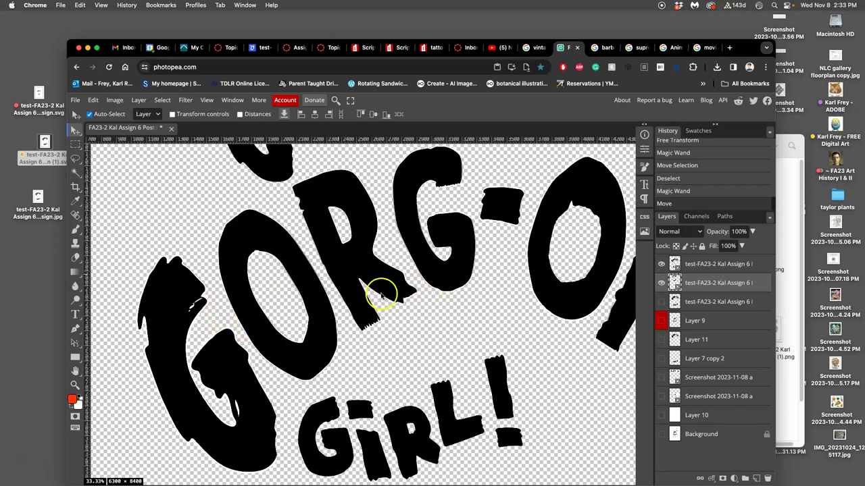
scroll(506, 277, right, 2)
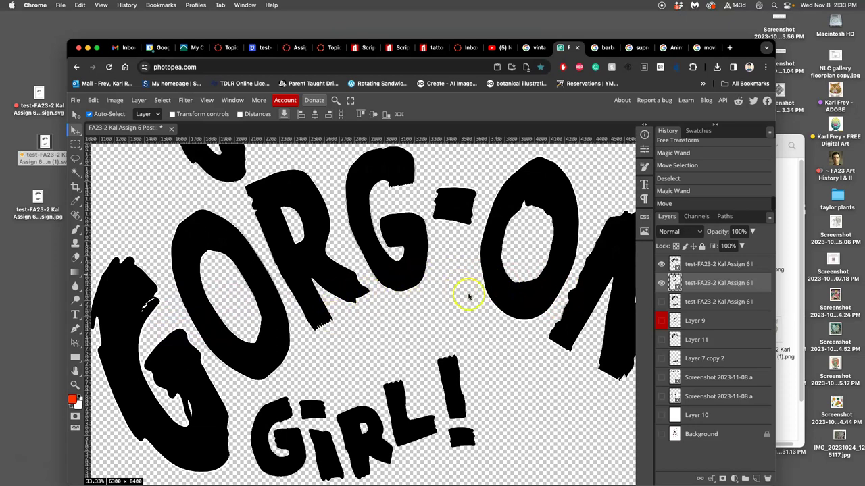
scroll(477, 295, down, 3)
scroll(476, 296, right, 2)
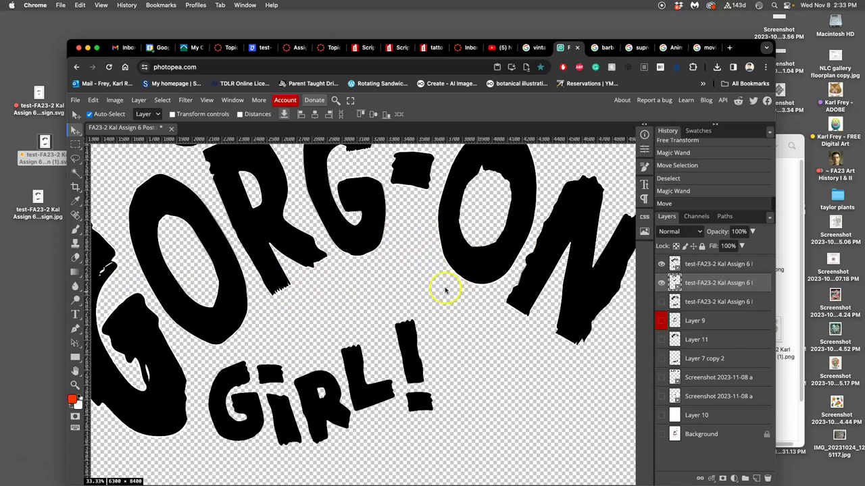
scroll(446, 291, up, 5)
scroll(446, 290, left, 3)
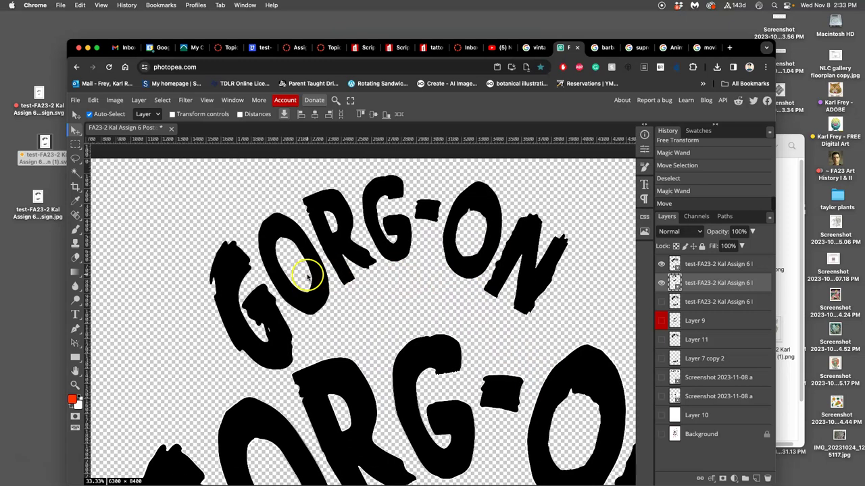
scroll(303, 280, up, 1)
scroll(303, 280, left, 1)
scroll(310, 289, down, 4)
scroll(311, 289, left, 1)
scroll(318, 291, down, 5)
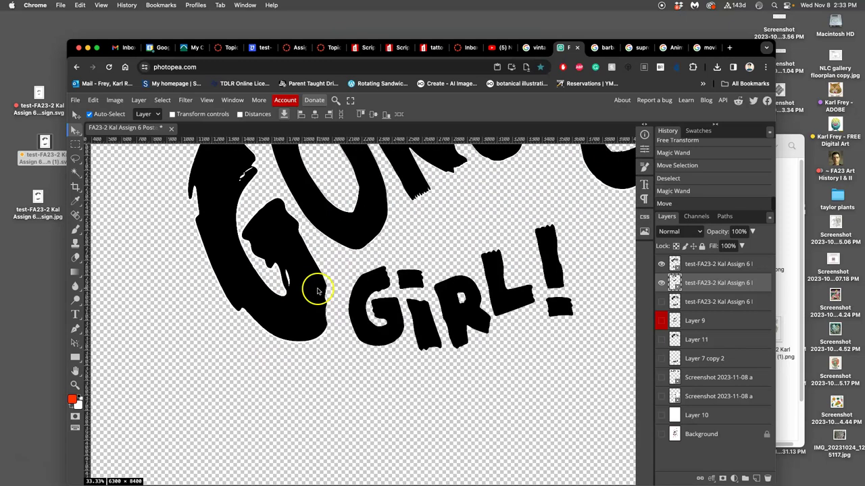
scroll(308, 297, down, 1)
scroll(358, 294, down, 1)
scroll(360, 294, down, 4)
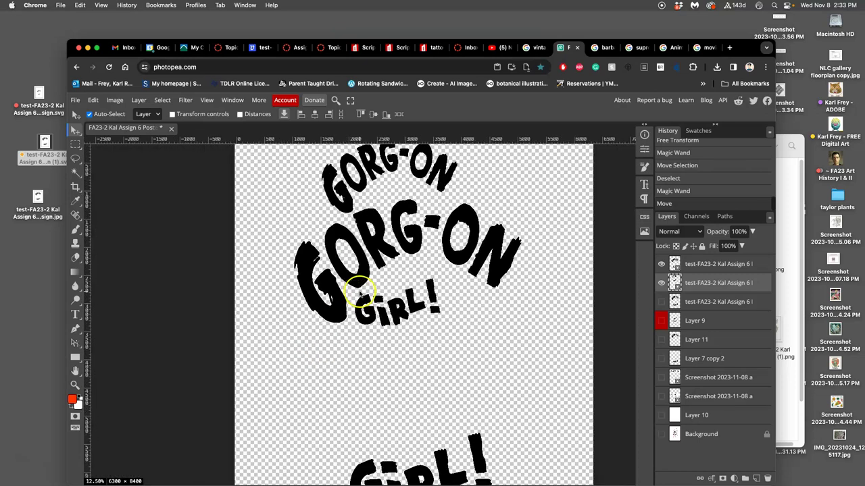
Step: Give the second lettering layer a red colour label and keep it hidden
click(661, 282)
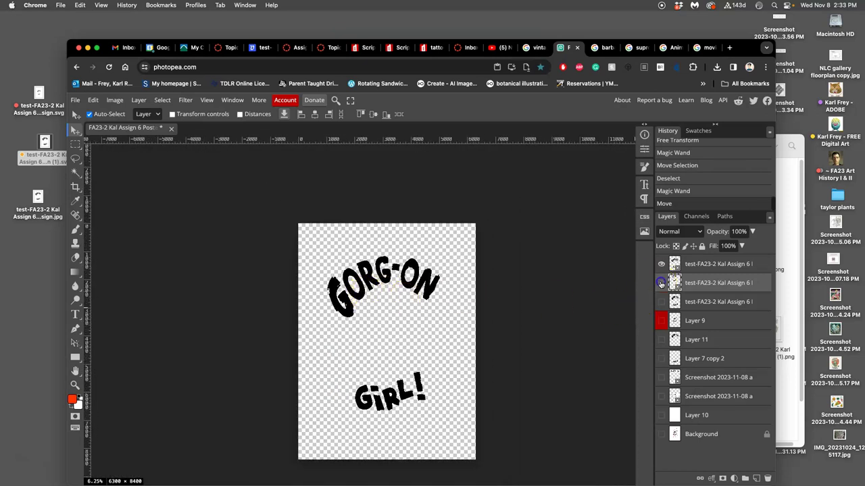
right_click(665, 278)
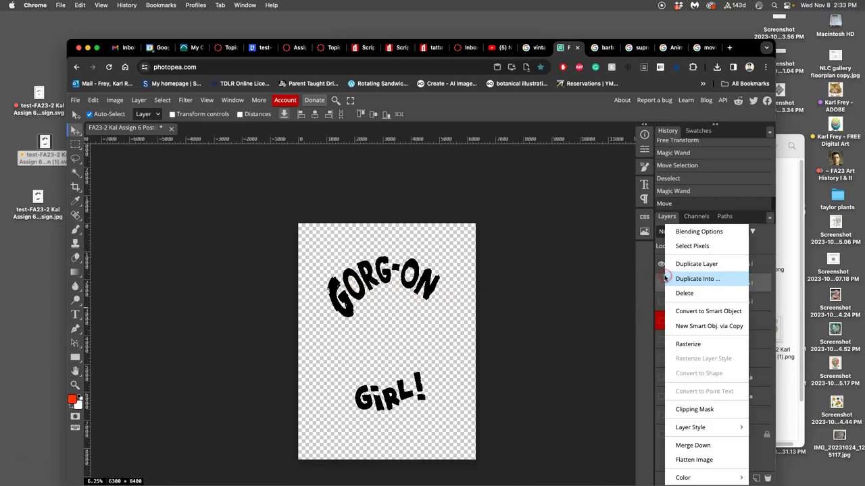
click(662, 283)
right_click(664, 279)
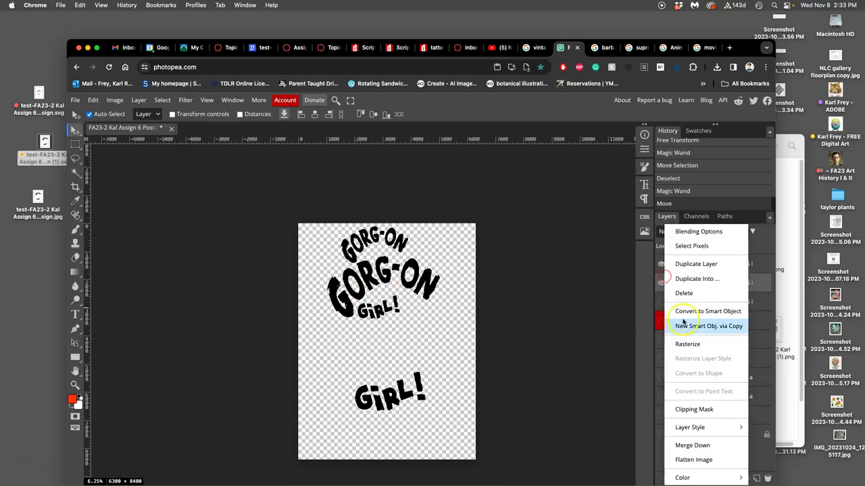
mouse_move(709, 478)
click(724, 377)
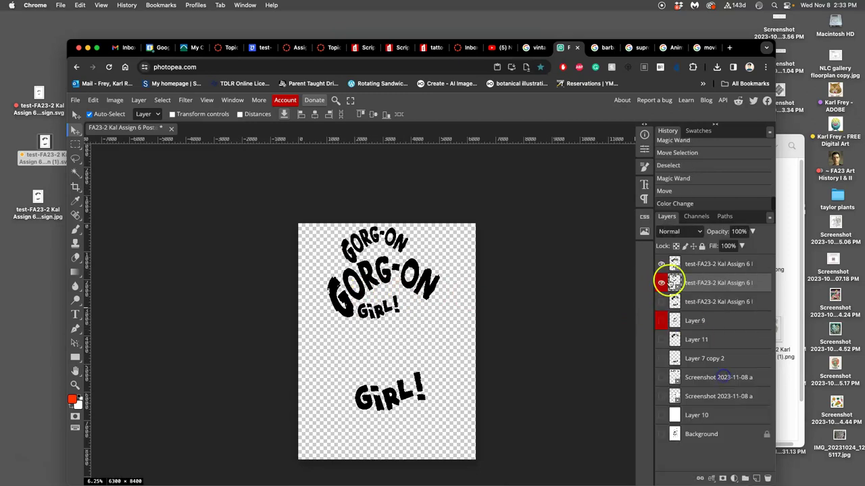
click(660, 282)
Step: Give the top lettering layer an orange colour label
right_click(665, 261)
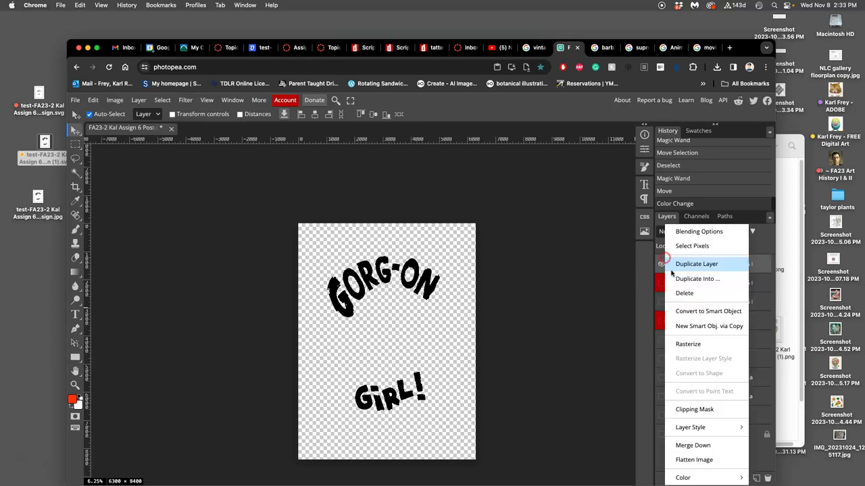
mouse_move(709, 477)
click(721, 392)
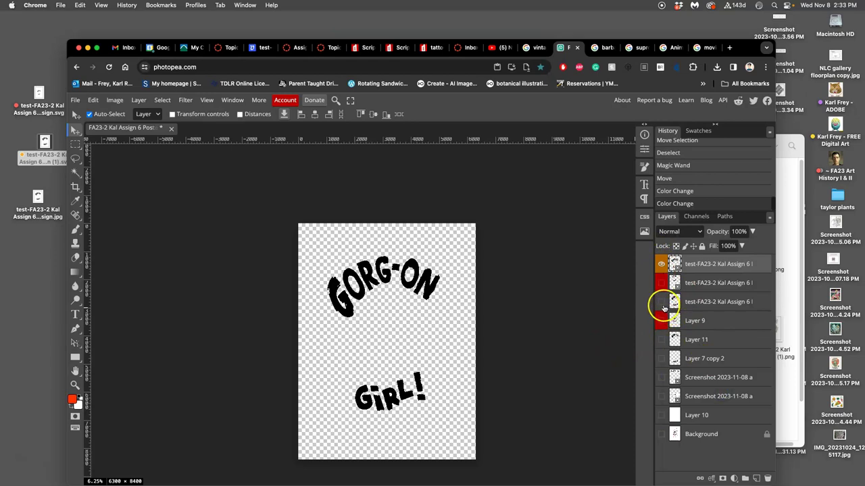
Step: Show the white background layer, briefly previewing the third lettering and gorgon illustration layers
click(661, 416)
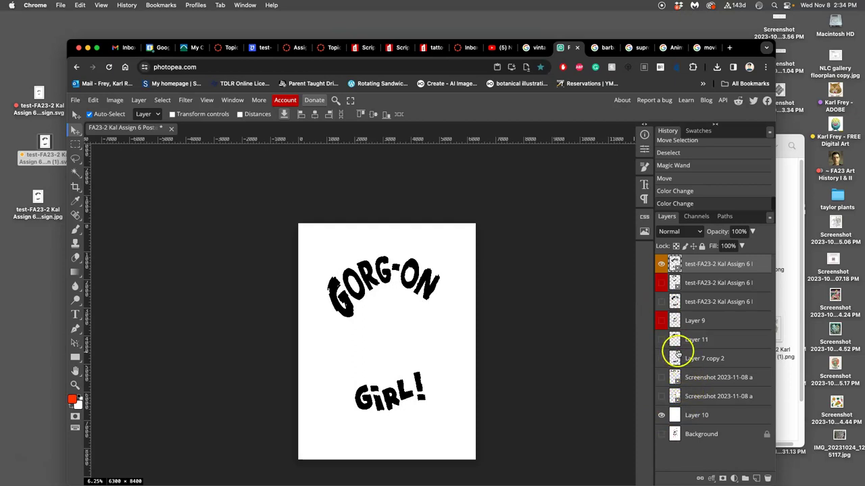
click(662, 301)
click(662, 302)
click(662, 321)
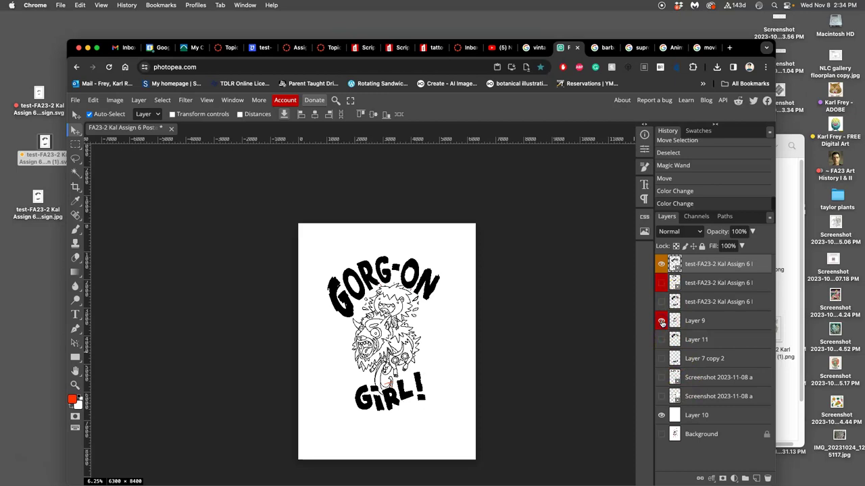
click(662, 321)
click(662, 322)
click(662, 322)
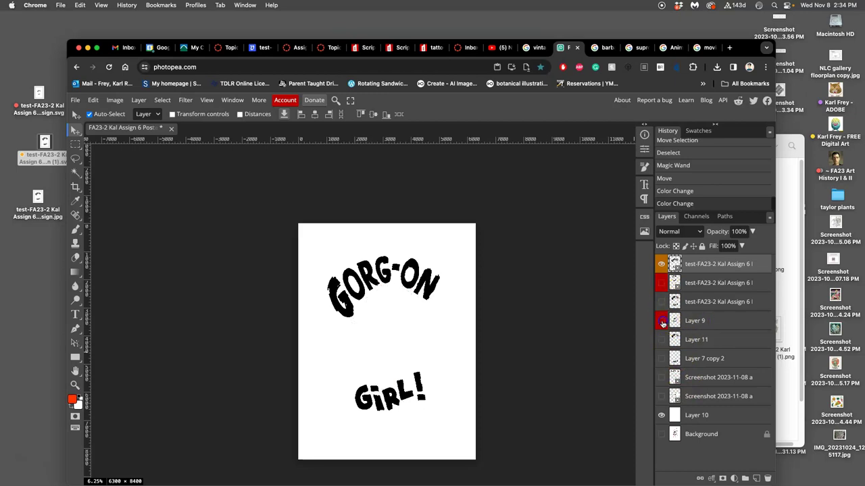
click(661, 417)
click(660, 417)
Step: Move Layer 10 below Background and show Layer 9's gorgon between the title words
drag(663, 416, 685, 443)
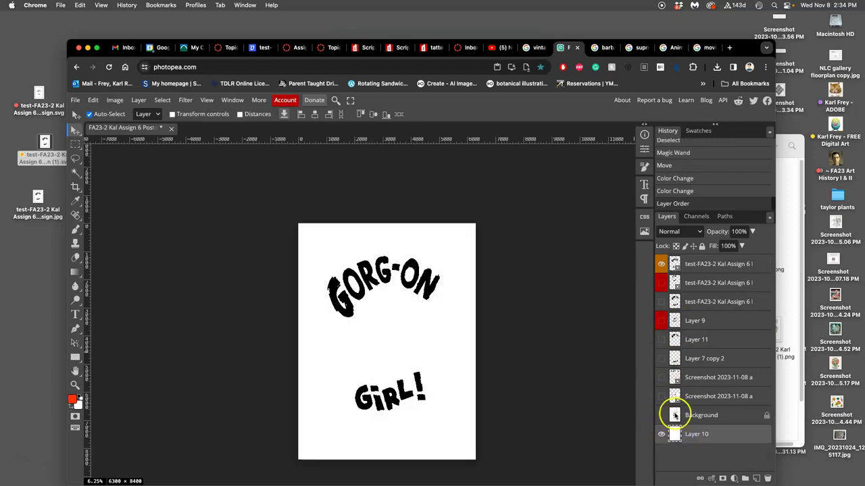
click(662, 321)
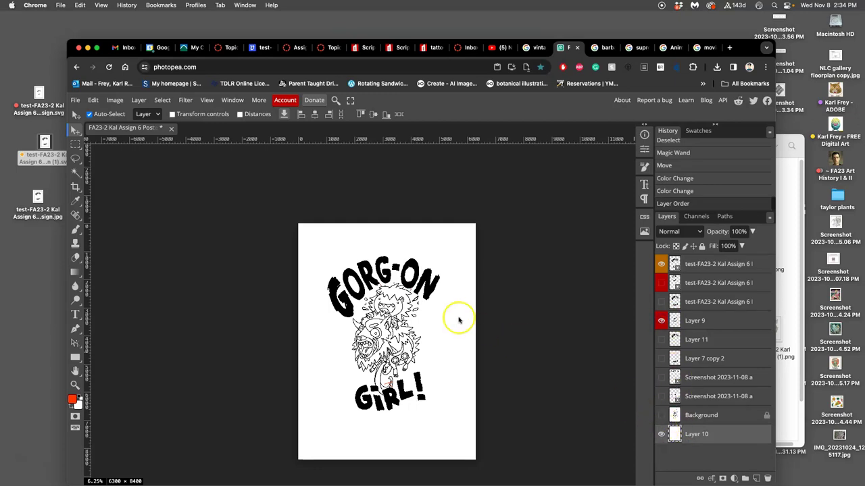
scroll(441, 318, up, 3)
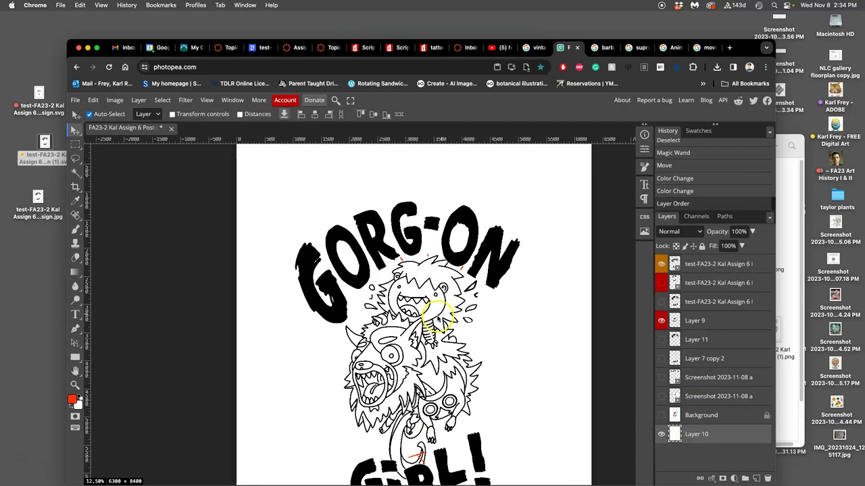
scroll(441, 323, down, 5)
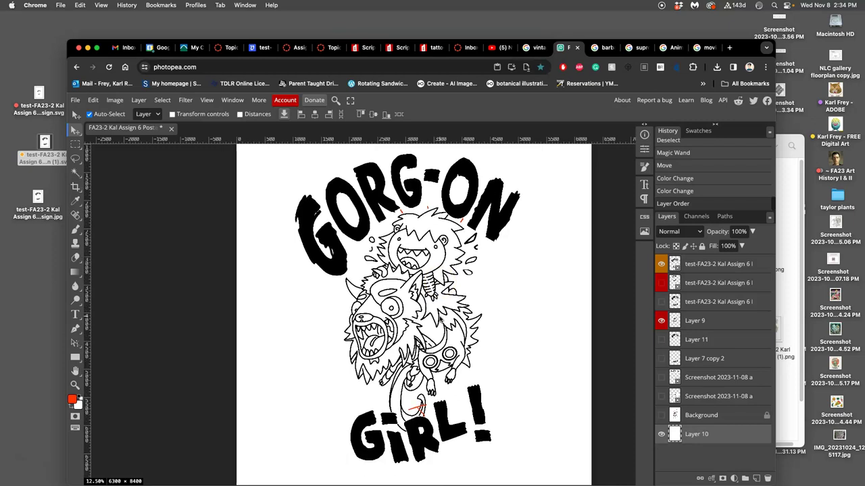
scroll(426, 326, up, 3)
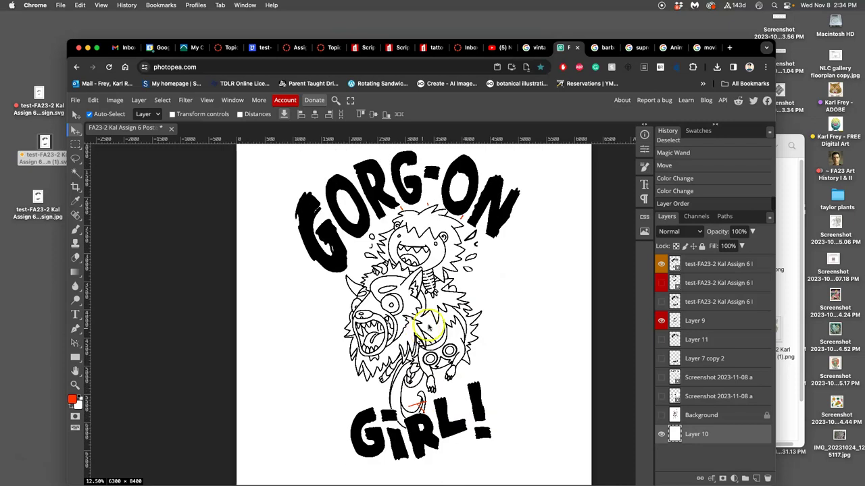
Step: Bring Layer 9 to the top of the stack and commit an unchanged Free Transform
click(697, 322)
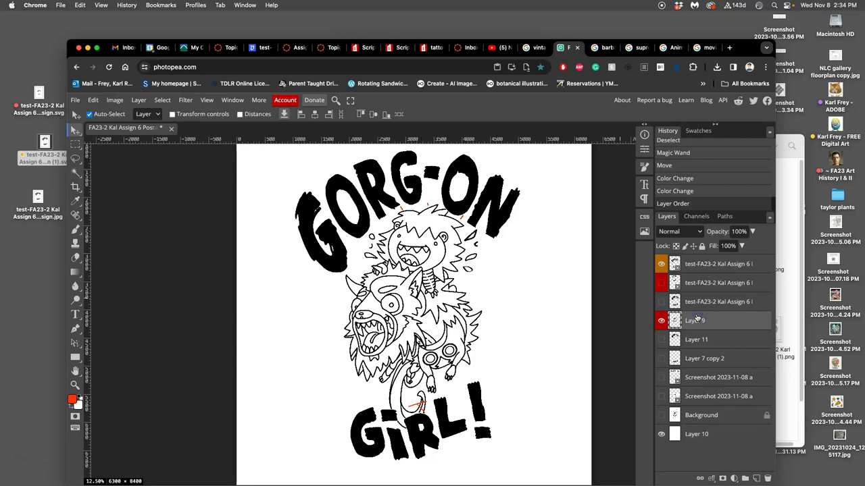
key(super+bracketright)
key(super+bracketright)
key(super+bracketright)
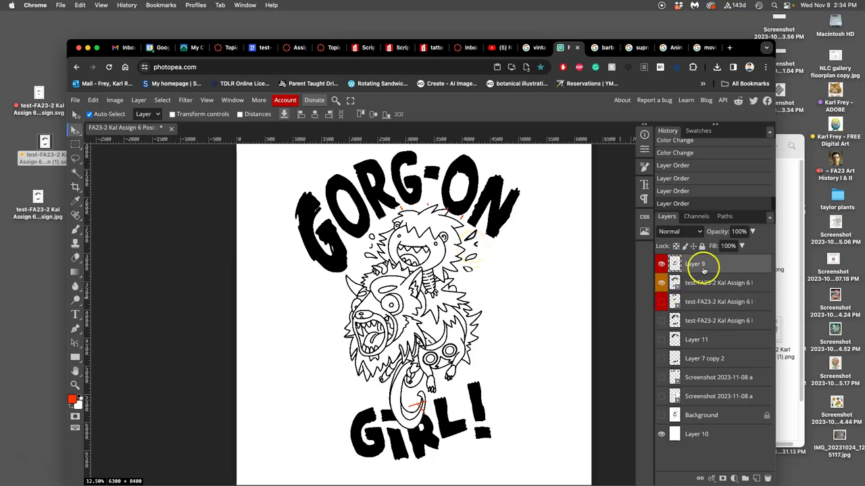
key(super+t)
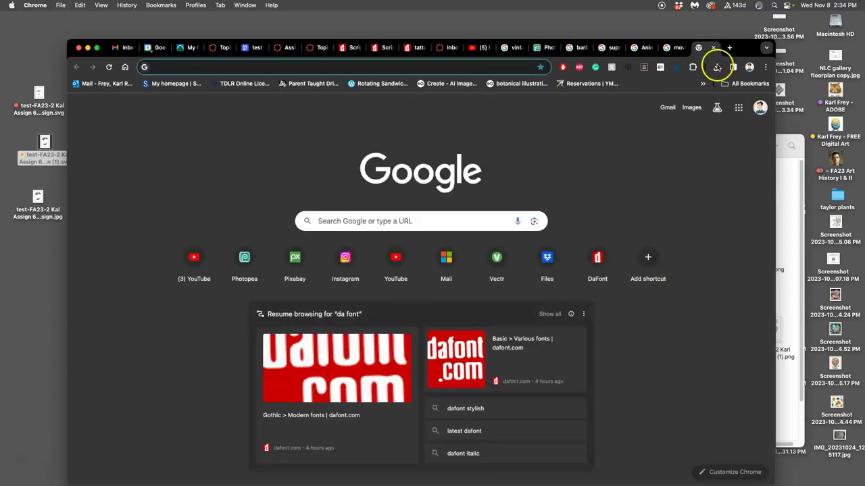
click(714, 49)
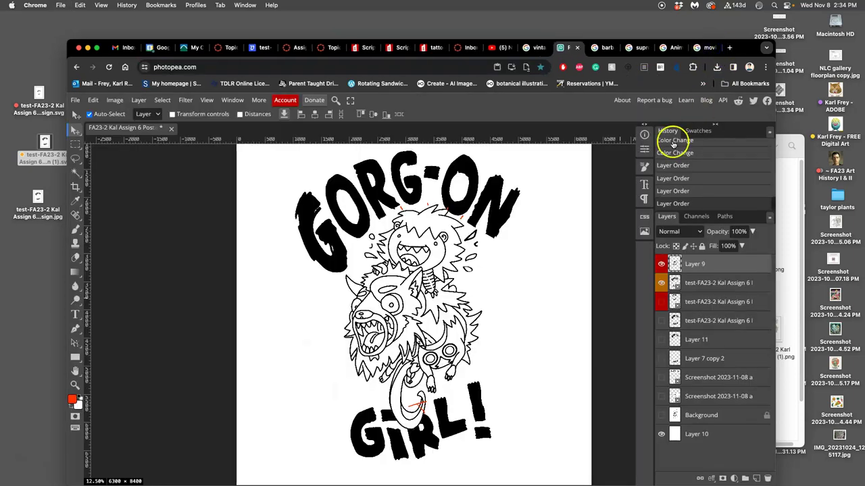
key(ctrl+t)
click(697, 262)
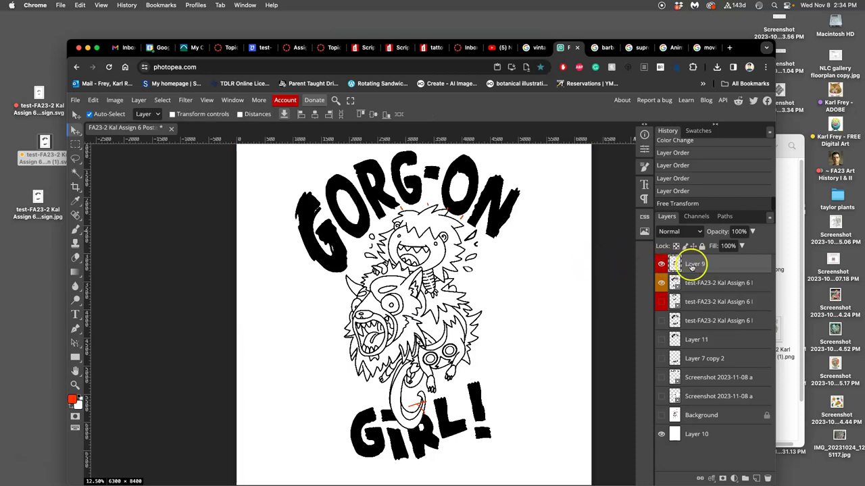
Step: Rotate Layer 9's gorgon illustration about 2.4° and enlarge it to roughly 100.17%
key(ctrl+t)
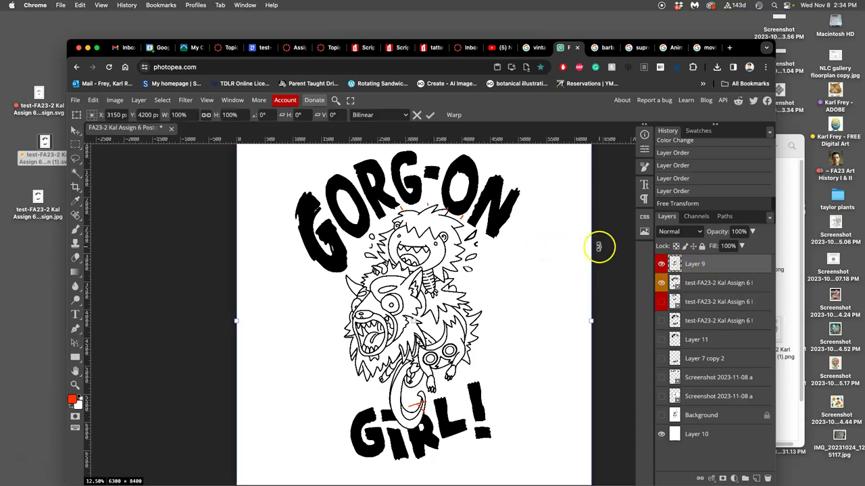
mouse_move(598, 246)
mouse_down()
mouse_move(596, 238)
mouse_move(604, 254)
mouse_up()
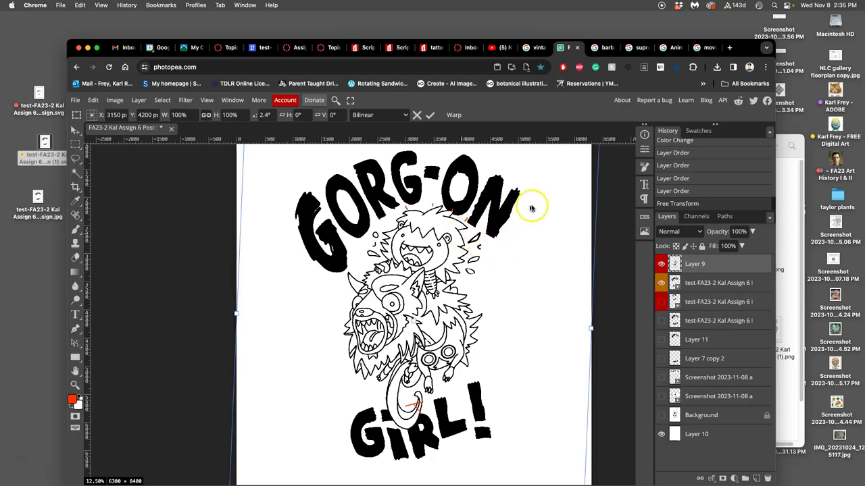
scroll(527, 209, up, 5)
drag(602, 288, 600, 287)
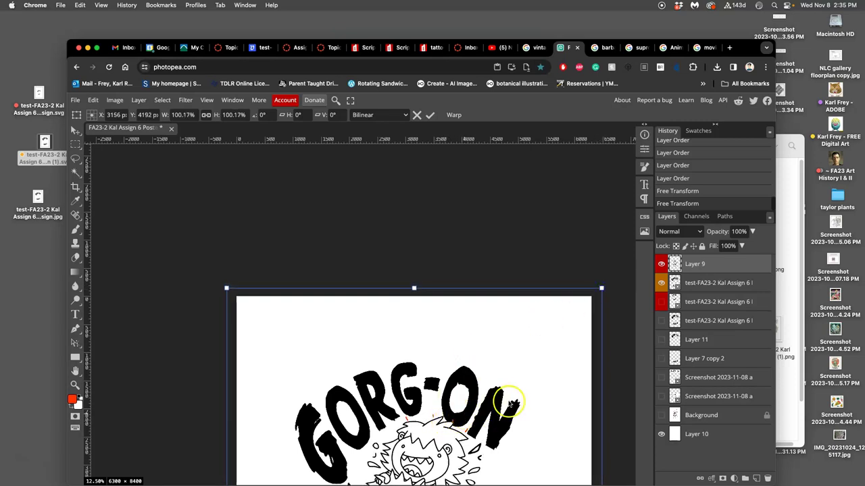
Step: Commit the pending resize and drag the character illustration slightly down
key(Return)
scroll(516, 395, down, 10)
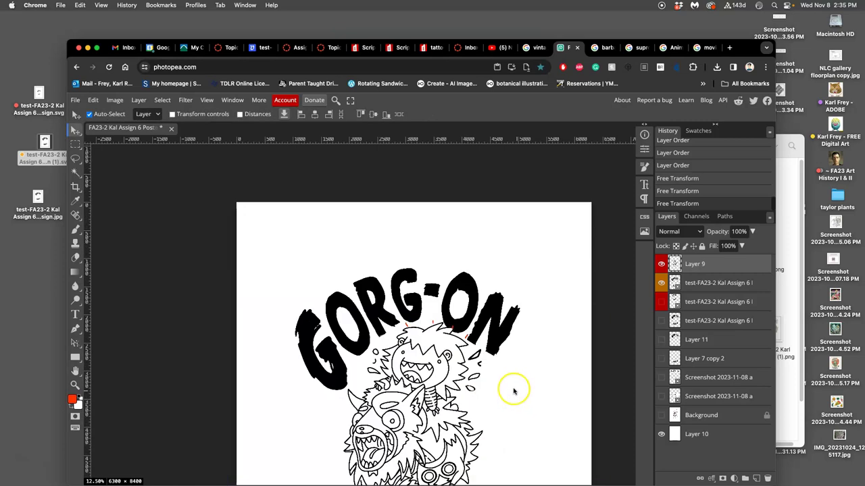
scroll(513, 391, down, 5)
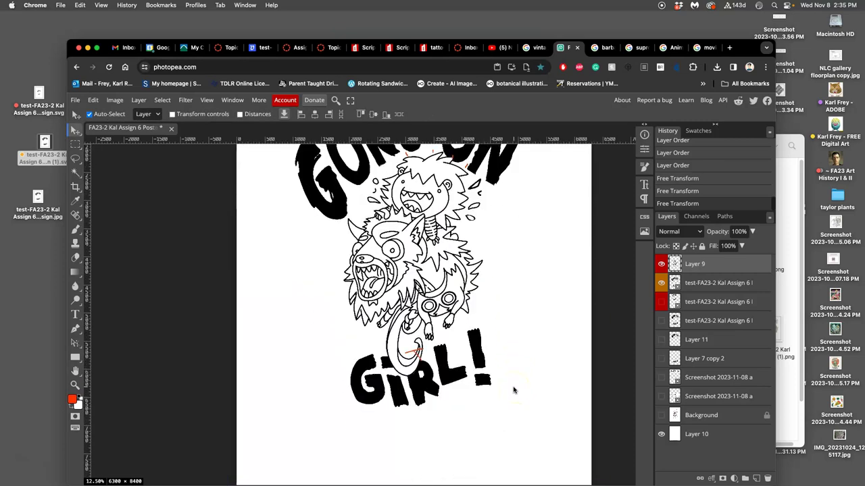
scroll(513, 393, up, 1)
scroll(496, 384, up, 2)
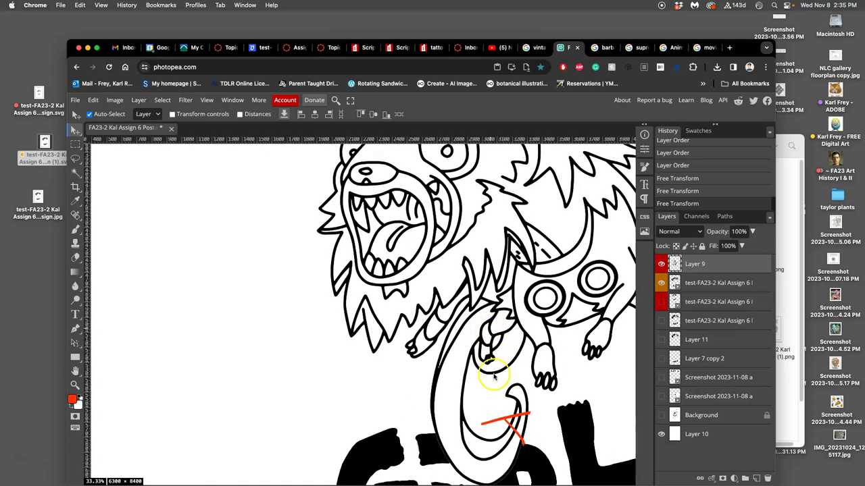
scroll(493, 376, down, 3)
scroll(523, 365, up, 10)
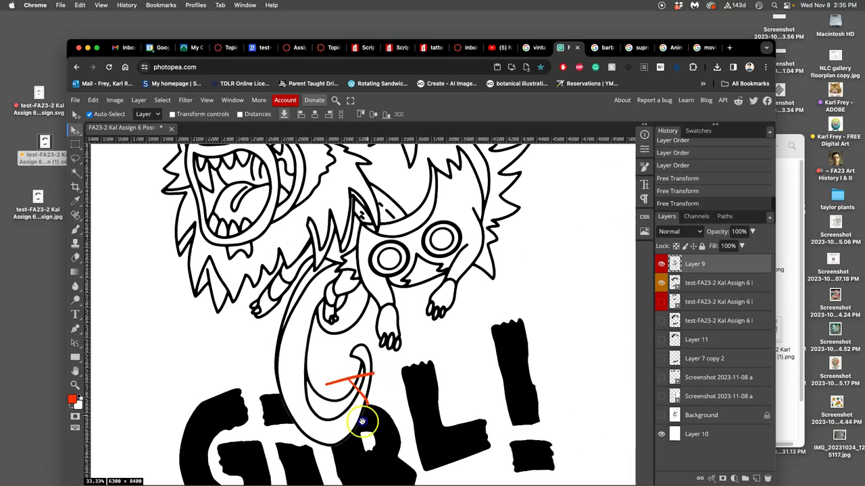
scroll(443, 352, up, 10)
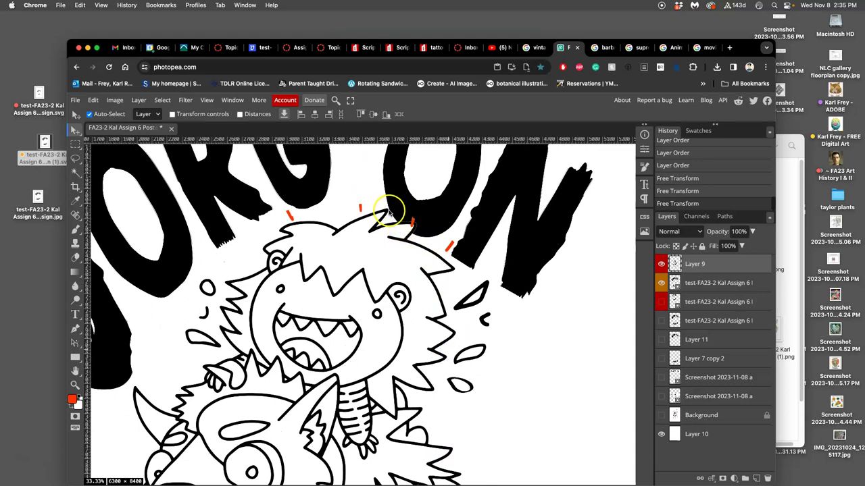
mouse_move(389, 212)
mouse_down()
mouse_move(400, 242)
mouse_move(418, 254)
mouse_up()
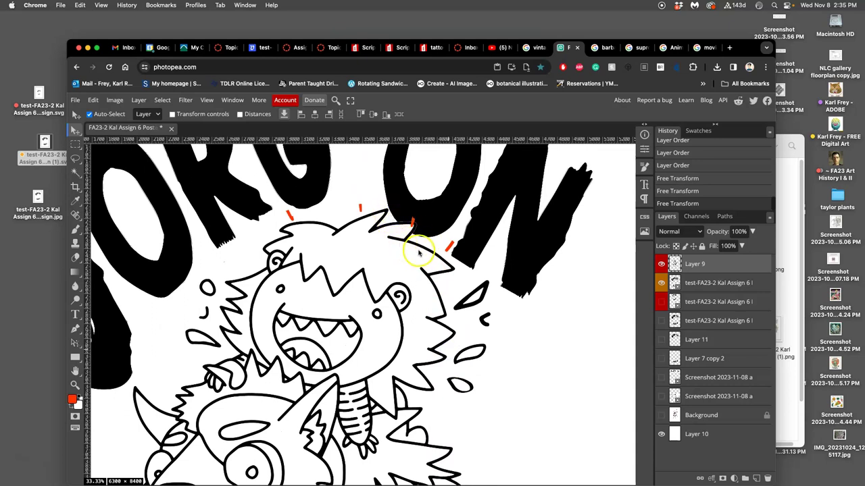
Step: Shrink the illustration to about 98.7% with Free Transform
key(super+t)
scroll(419, 252, down, 5)
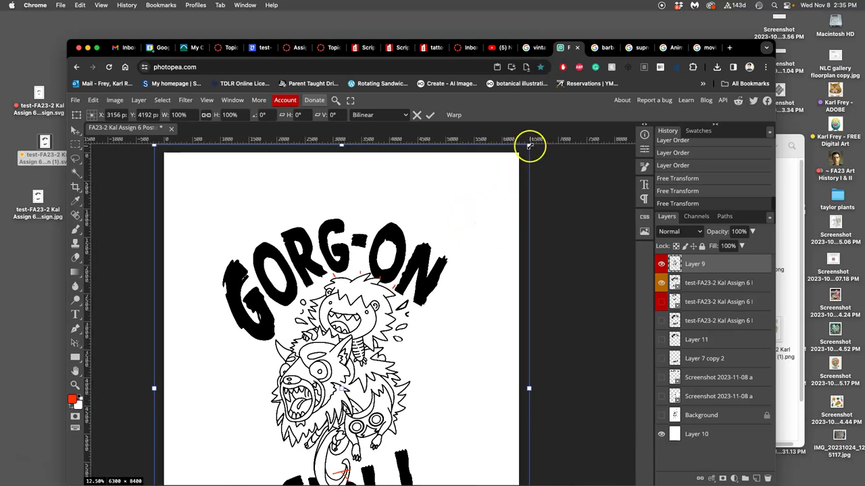
drag(530, 145, 526, 148)
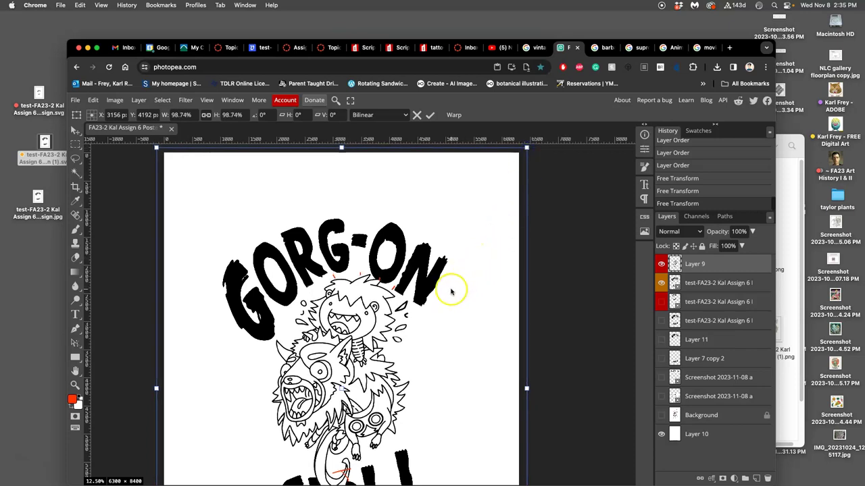
scroll(439, 317, down, 2)
scroll(438, 318, down, 1)
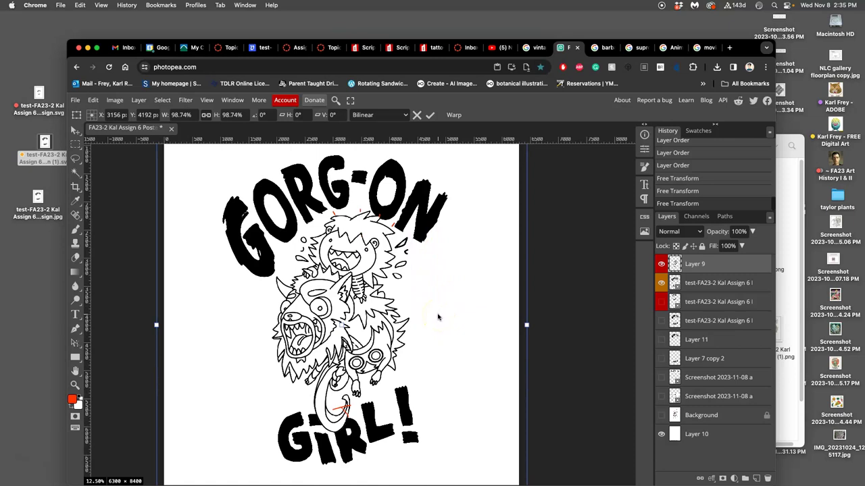
key(Return)
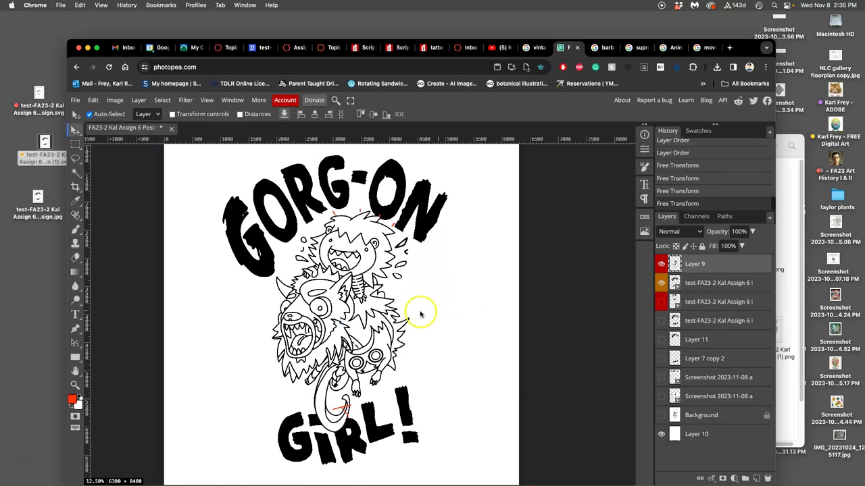
Step: Tilt the illustration slightly and nudge it a few pixels left between the title words
scroll(420, 311, left, 1)
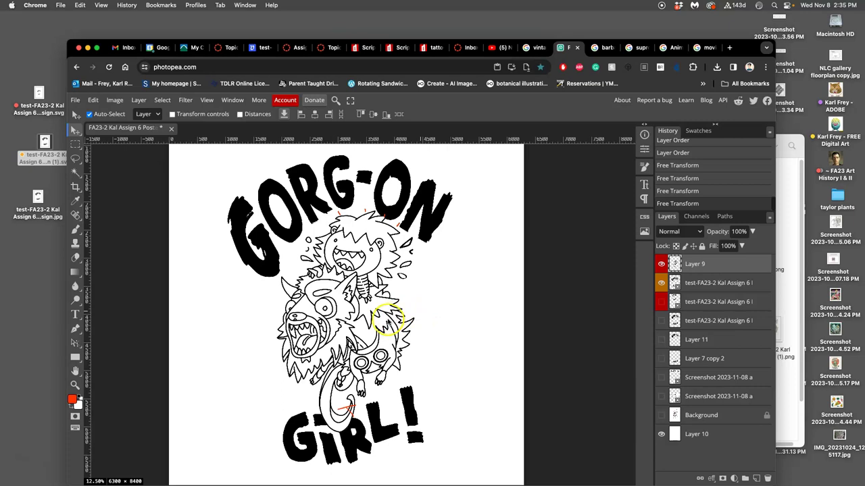
key(alt+ctrl+t)
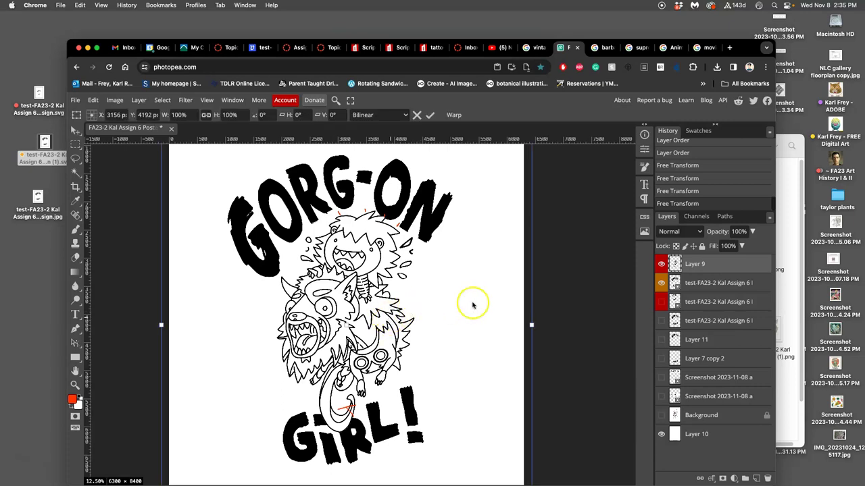
drag(543, 295, 542, 296)
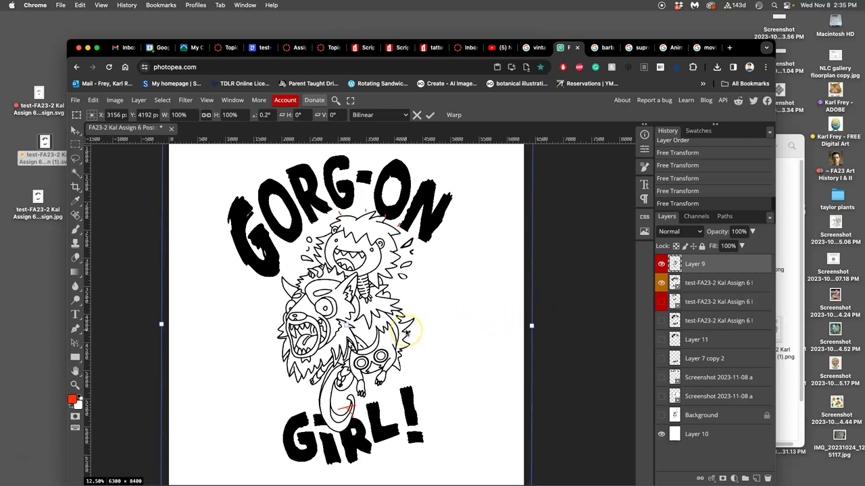
drag(406, 333, 405, 332)
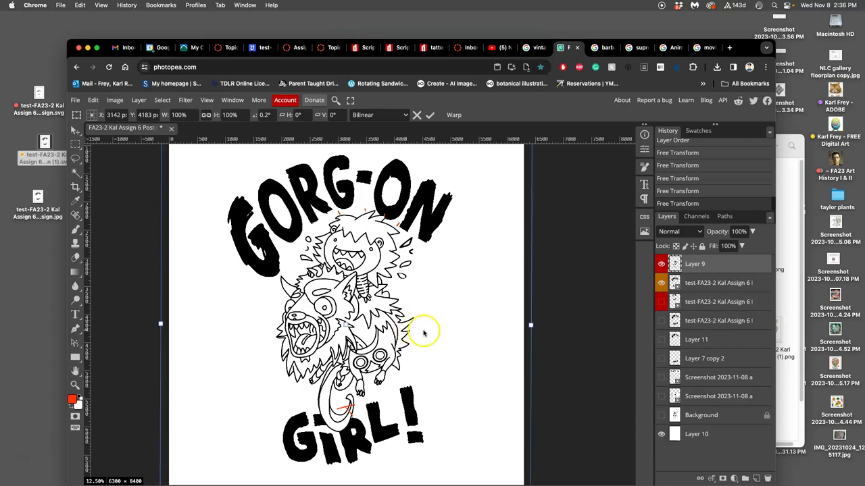
key(Return)
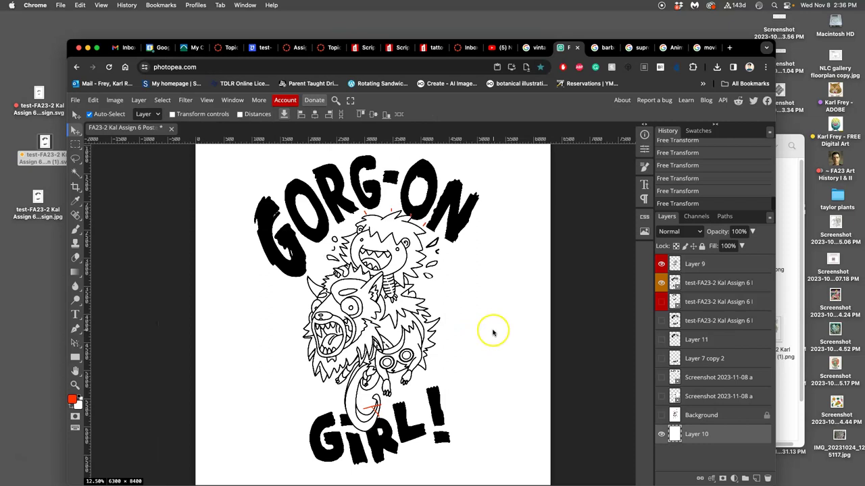
key(super+minus)
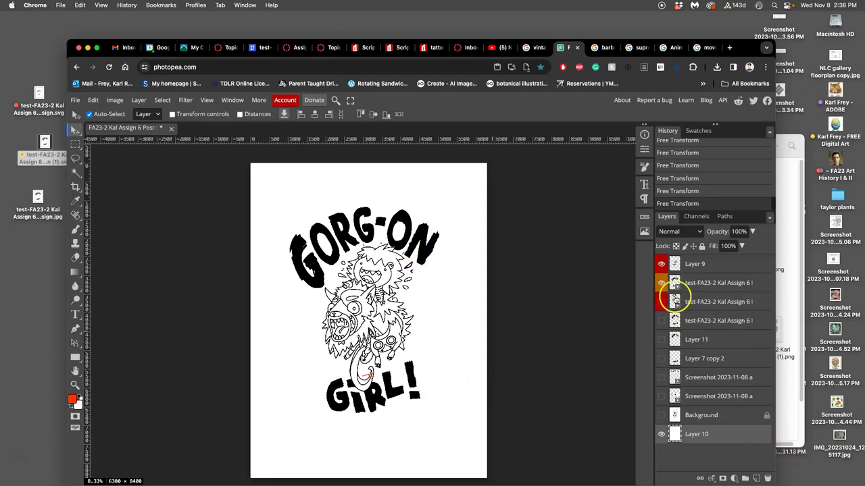
click(661, 275)
click(661, 285)
click(662, 264)
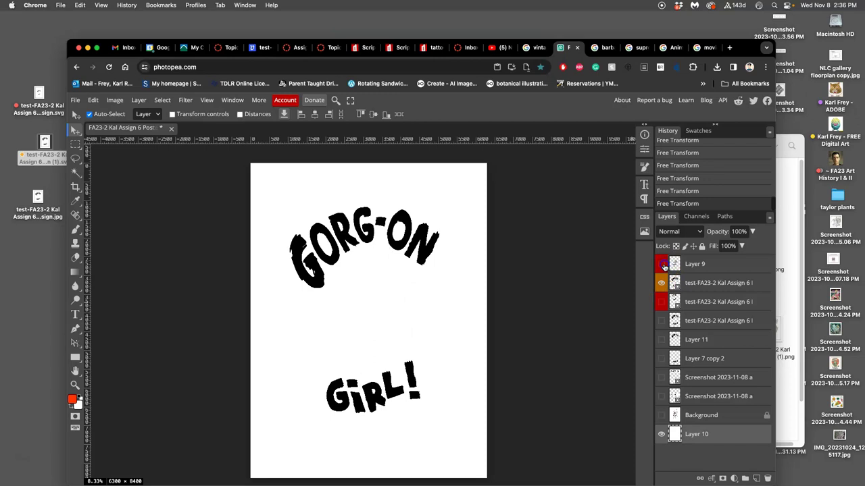
click(664, 264)
click(663, 265)
click(663, 265)
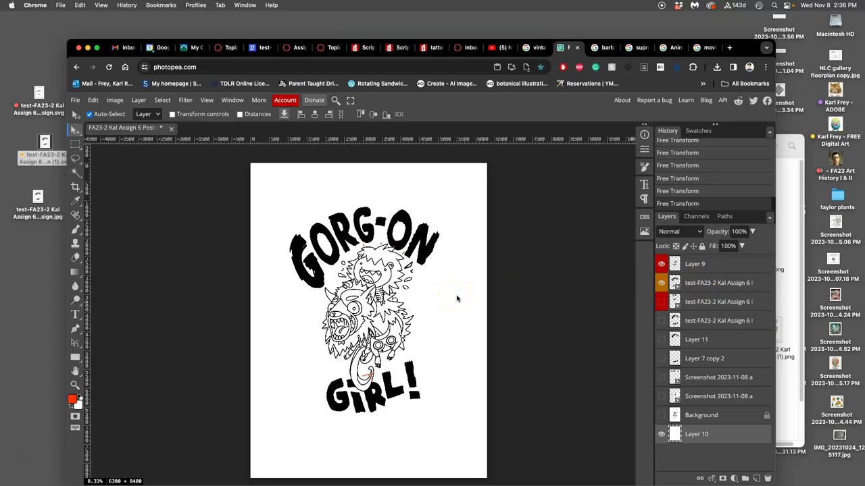
key(super+equal)
key(super+minus)
drag(273, 182, 456, 446)
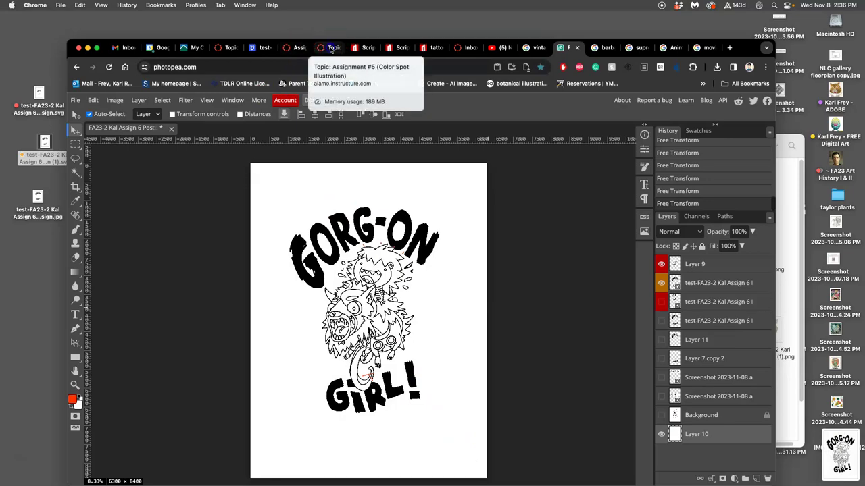
Step: Switch to the Canvas course discussion page and browse through it
click(329, 49)
scroll(445, 298, down, 10)
scroll(445, 298, down, 15)
scroll(444, 298, down, 3)
scroll(406, 270, up, 20)
click(301, 164)
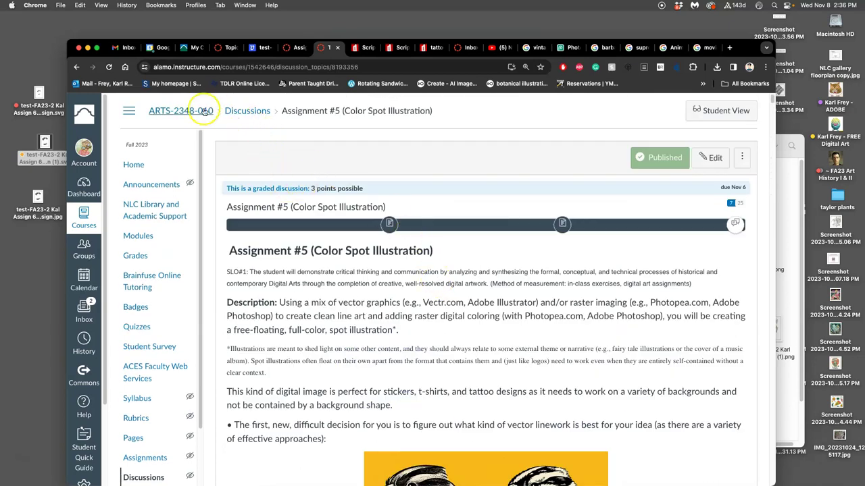
Step: Open the Assignment #6 posting discussion and the instructor example post's options menu
click(297, 48)
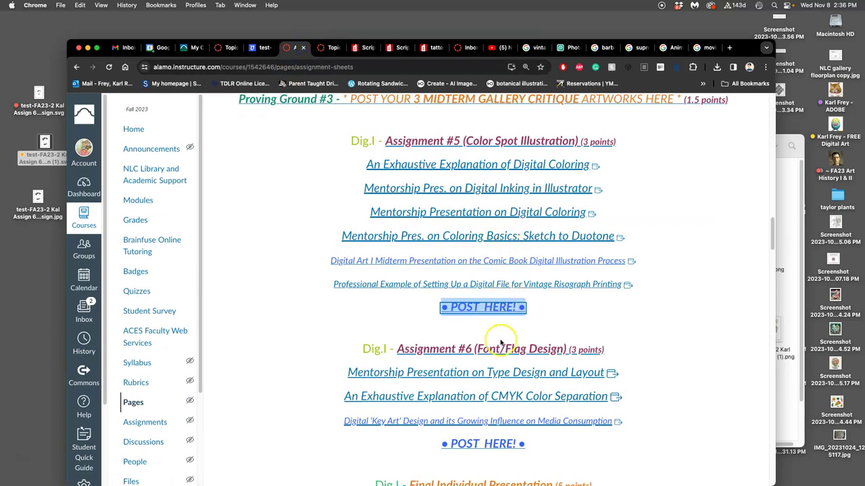
click(494, 444)
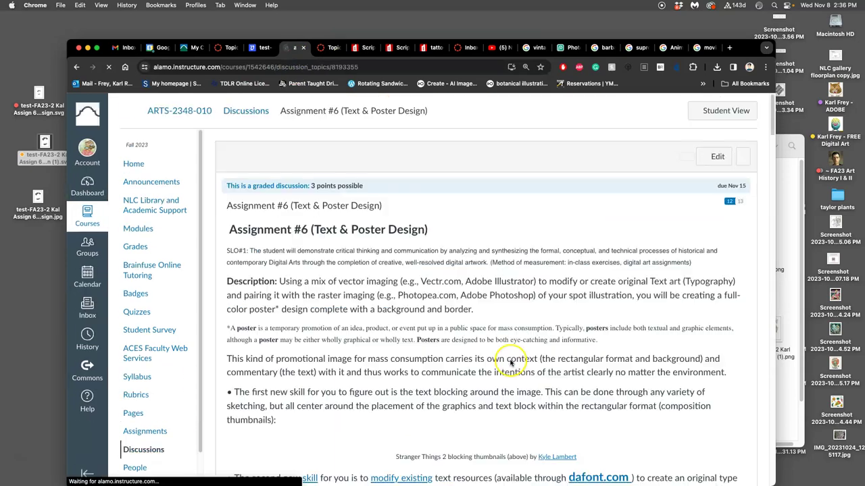
scroll(506, 358, down, 15)
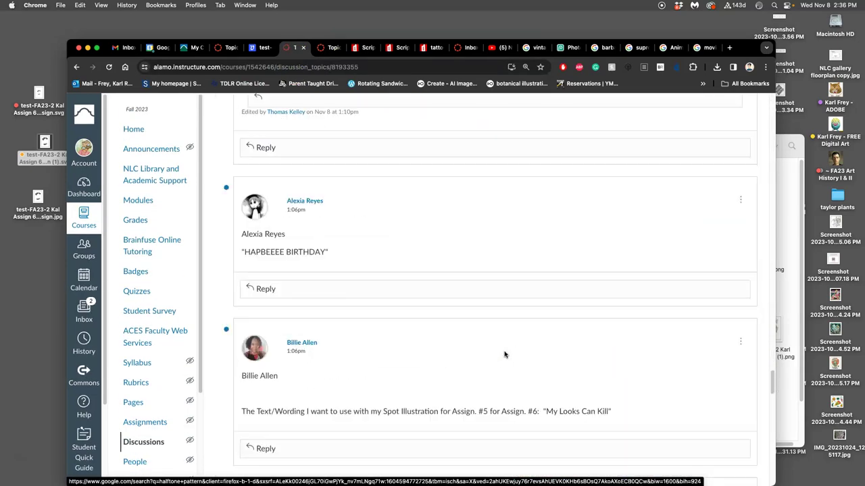
scroll(504, 354, down, 5)
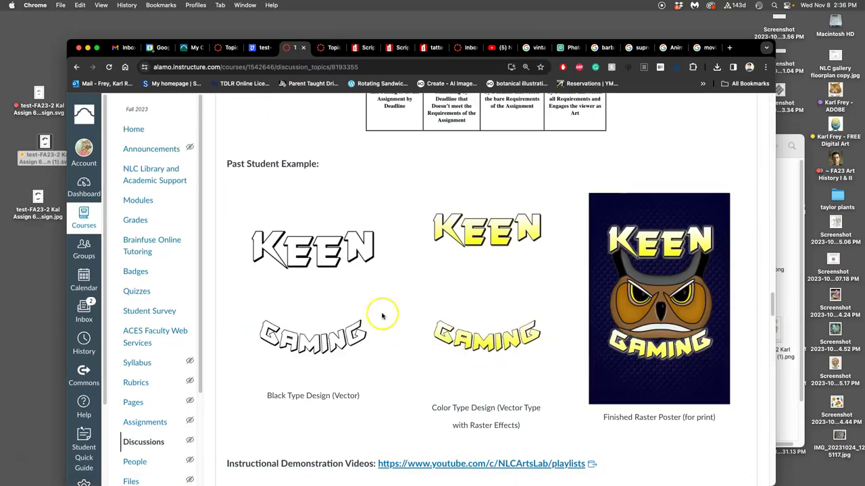
scroll(385, 341, down, 5)
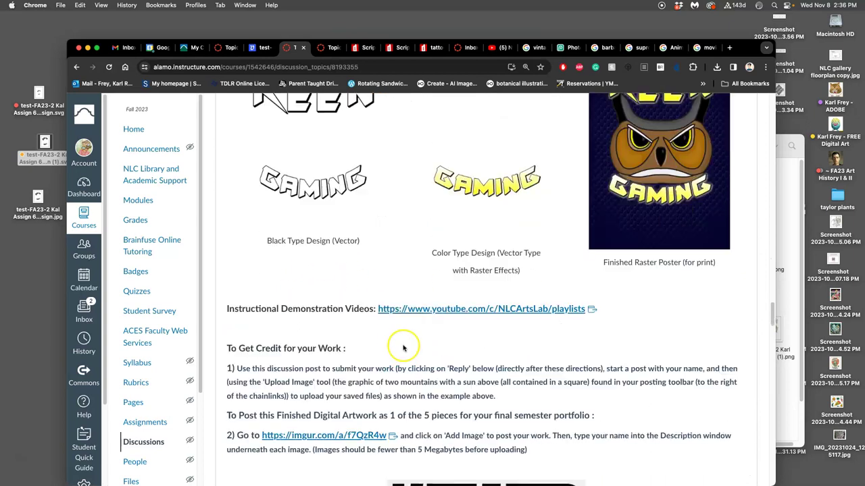
scroll(403, 349, down, 15)
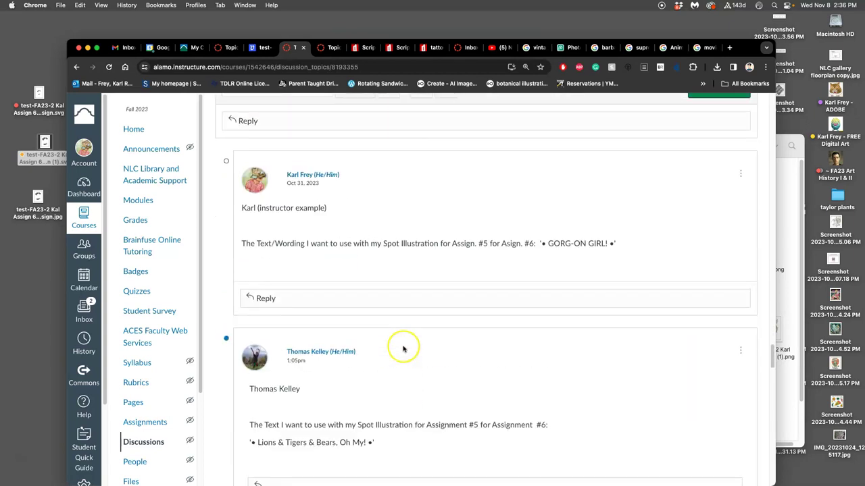
click(740, 174)
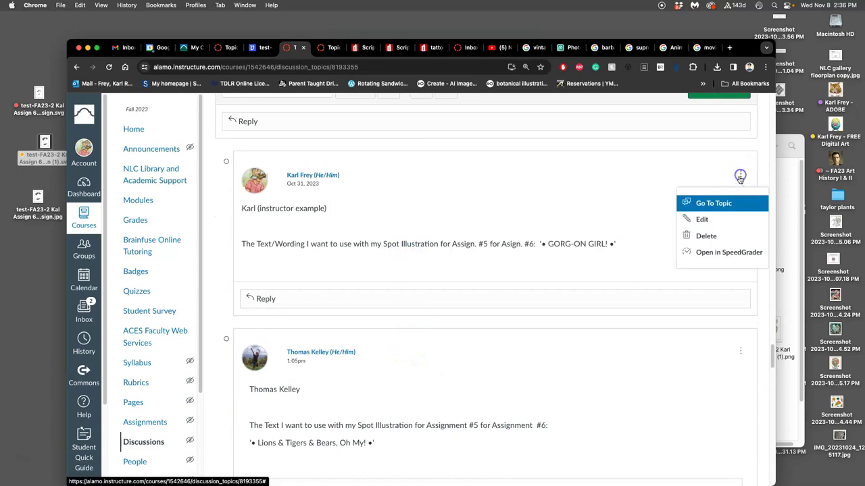
Step: Start editing the instructor example post with the caret at its end
click(702, 219)
click(627, 293)
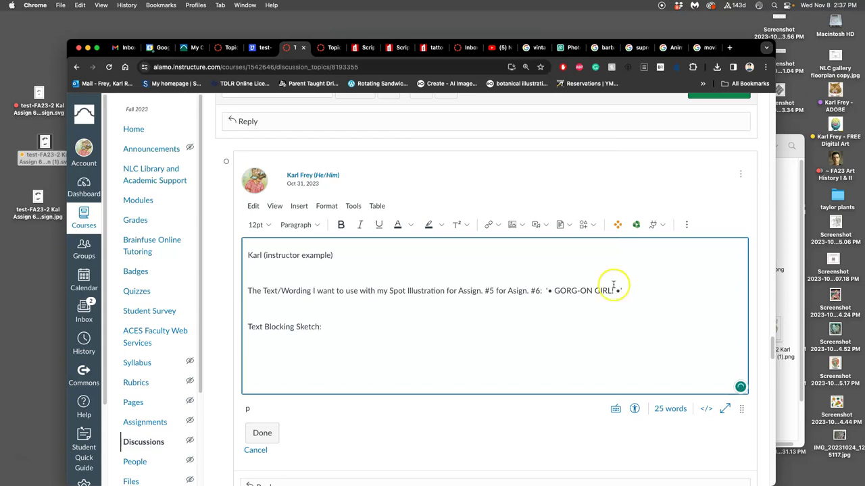
key(F11)
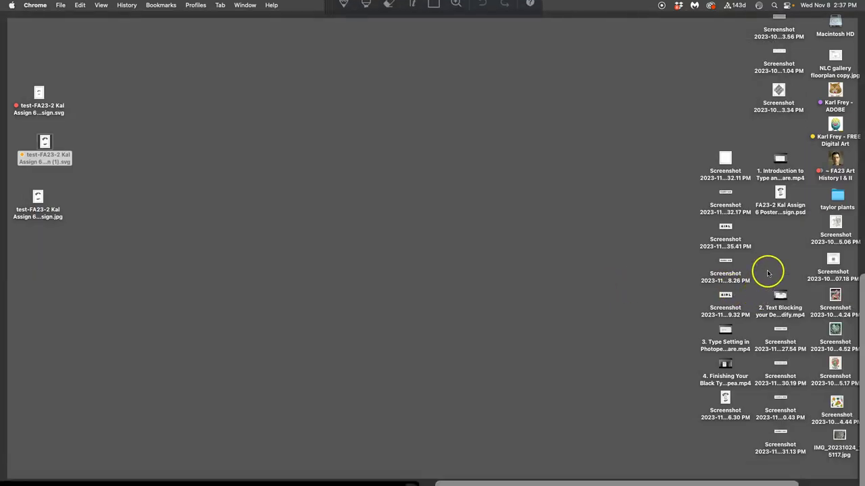
key(F11)
Step: Open the digital art folder from the desktop, then return to the Photopea poster
click(836, 127)
double_click(836, 127)
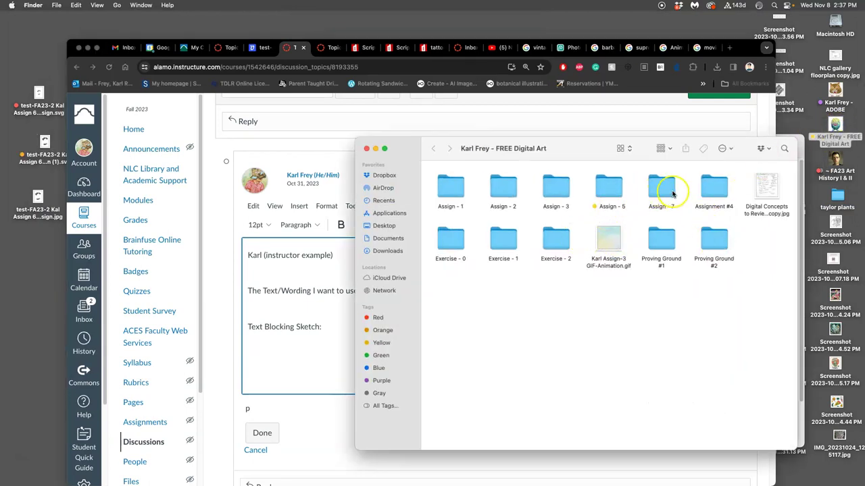
key(F11)
click(627, 323)
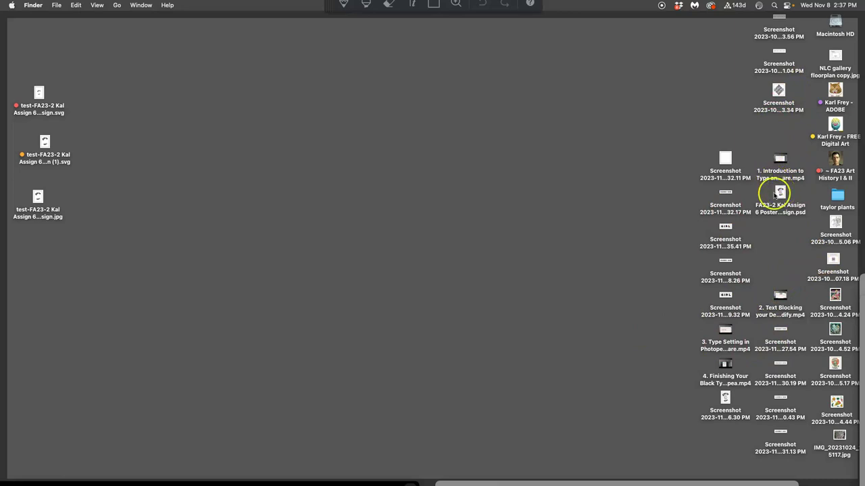
click(612, 227)
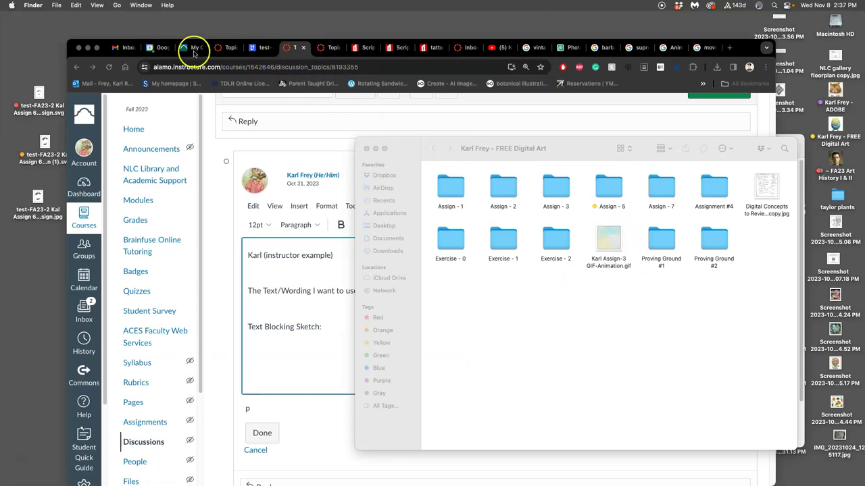
click(569, 47)
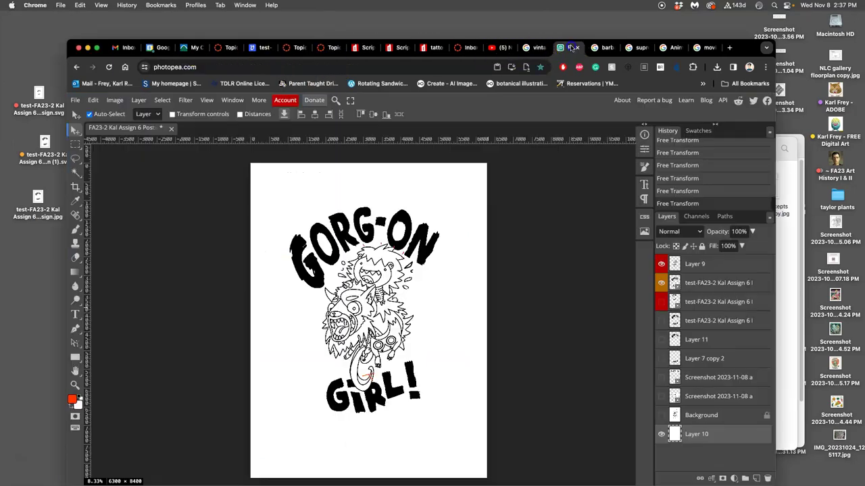
Step: Hide Layer 9 and the lettering, show the red sketch Background, then return to the Canvas reply
click(661, 263)
click(660, 283)
click(660, 418)
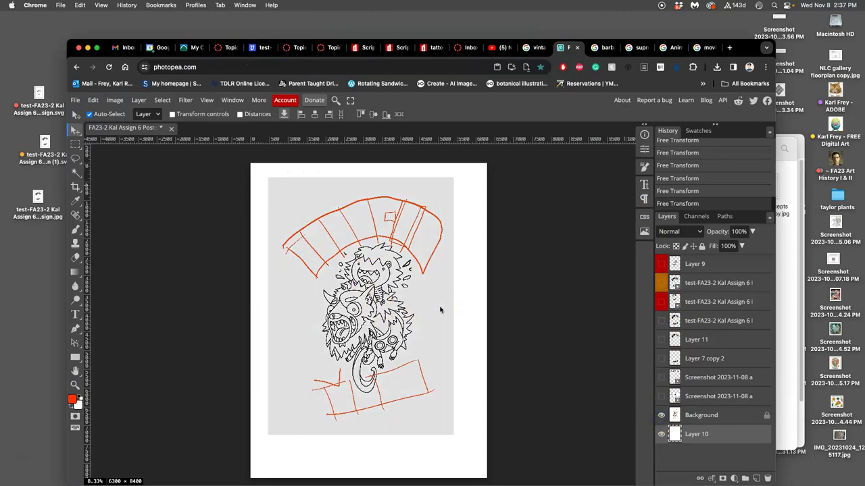
click(461, 441)
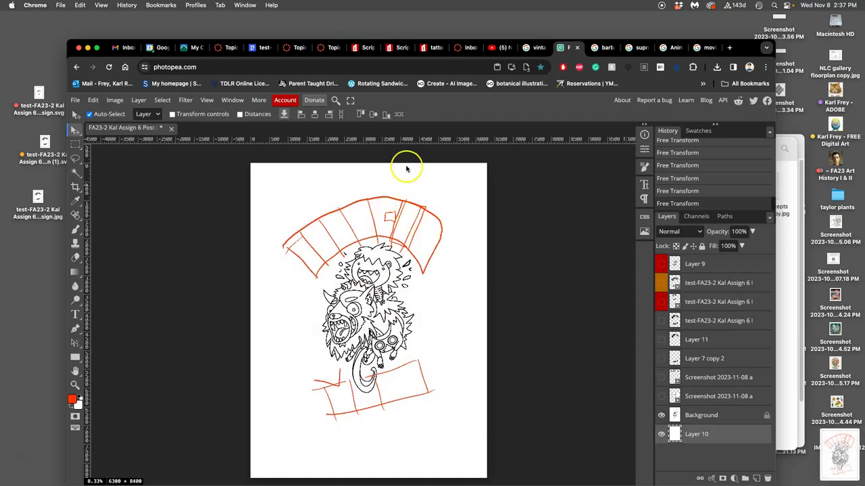
click(228, 47)
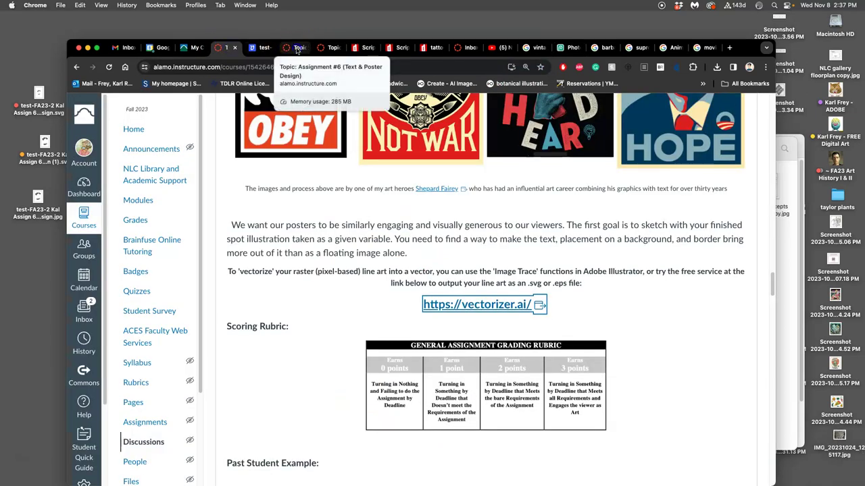
click(295, 47)
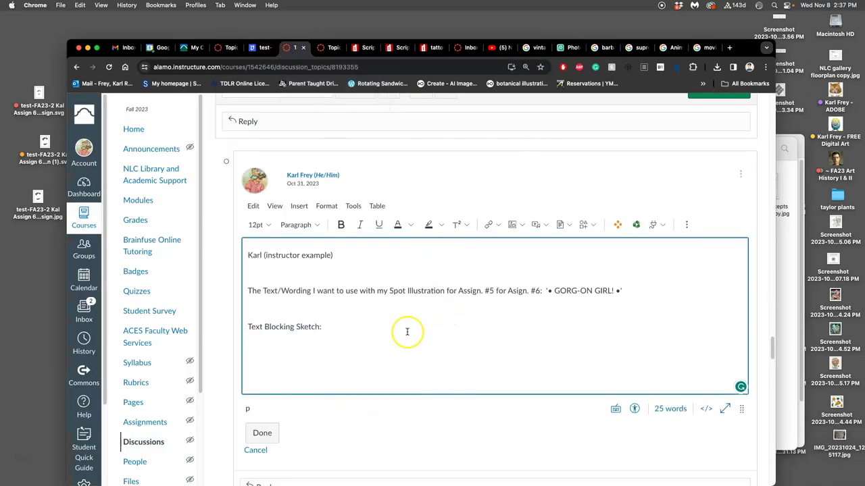
Step: Insert the red sketch screenshot under 'Text Blocking Sketch:' and shrink it
key(F11)
mouse_move(720, 435)
mouse_down()
mouse_move(414, 343)
mouse_move(347, 357)
mouse_up()
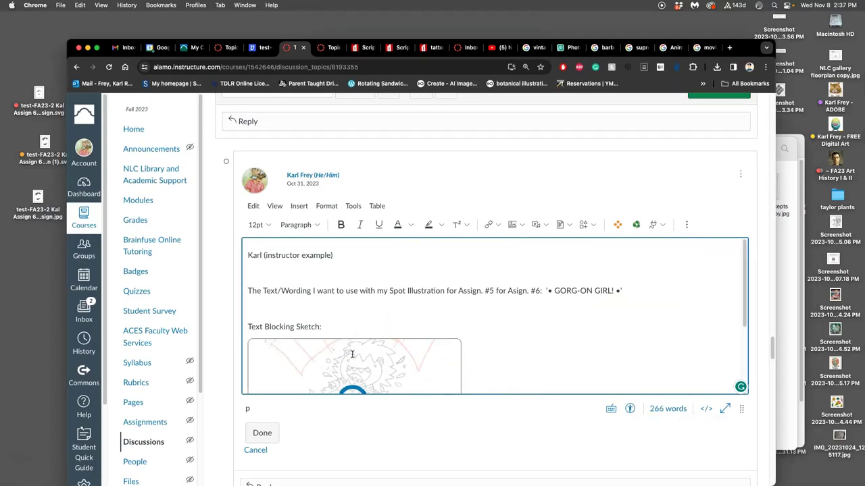
click(352, 354)
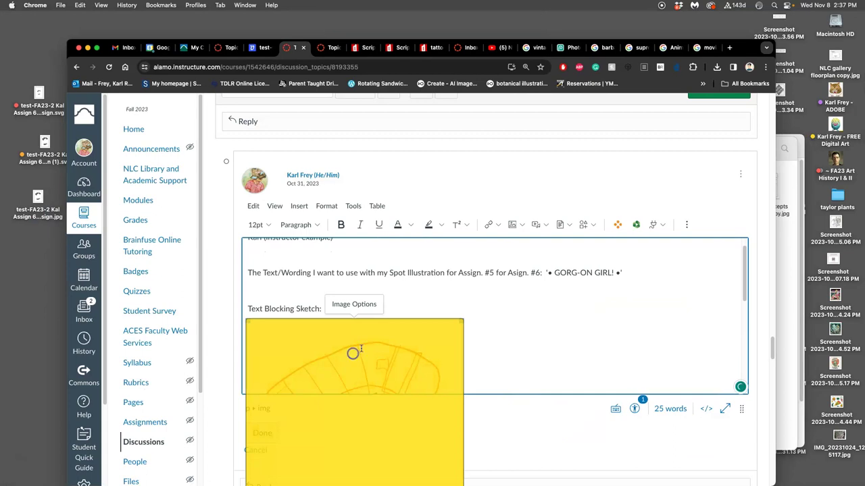
drag(461, 322, 416, 332)
key(BackSpace)
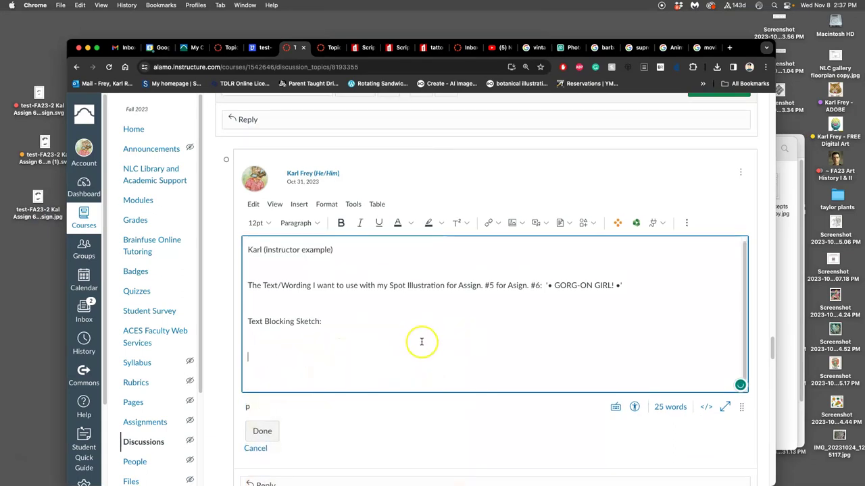
key(super+z)
scroll(421, 343, down, 3)
click(423, 342)
Step: Add a 'Black Vector Type:' heading on a new line below the sketch
key(Return)
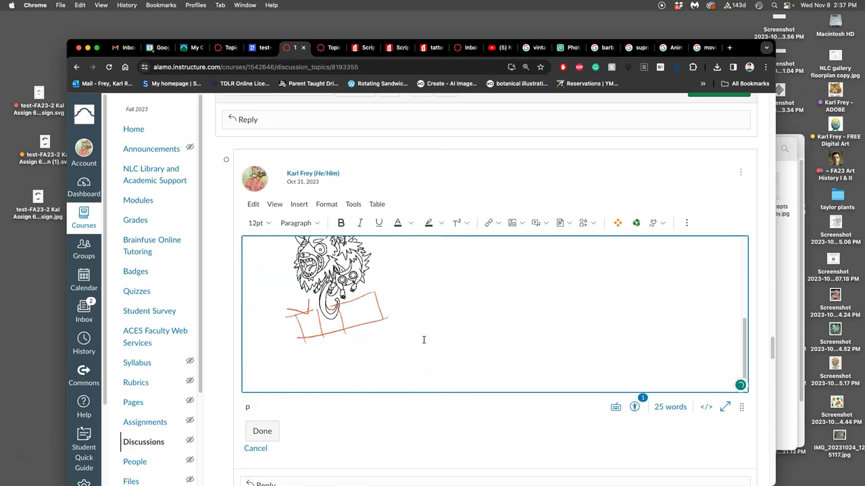
text(Black Vector Type:)
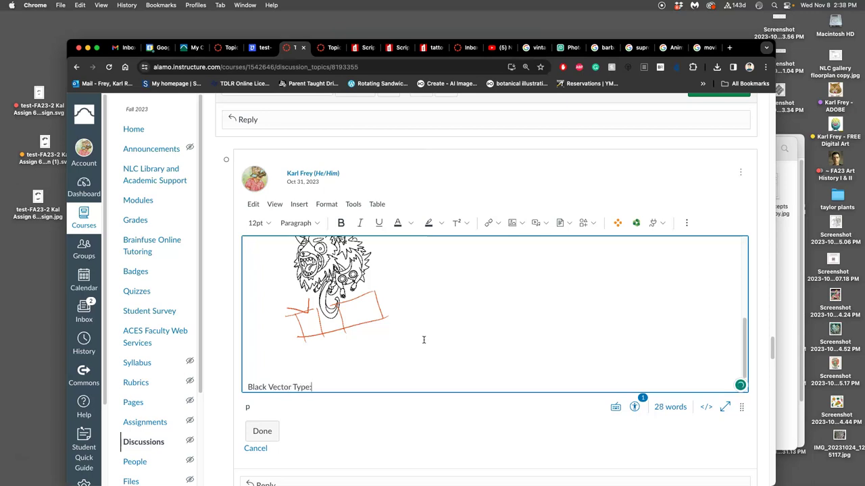
key(Return)
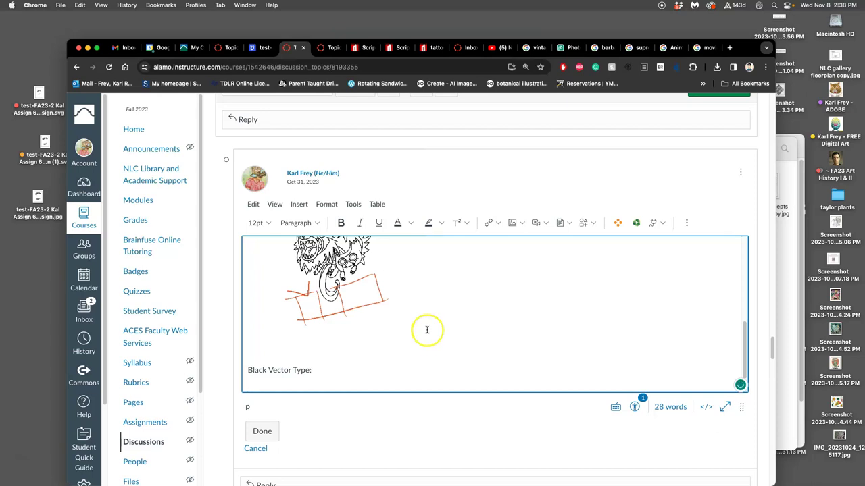
scroll(429, 293, up, 15)
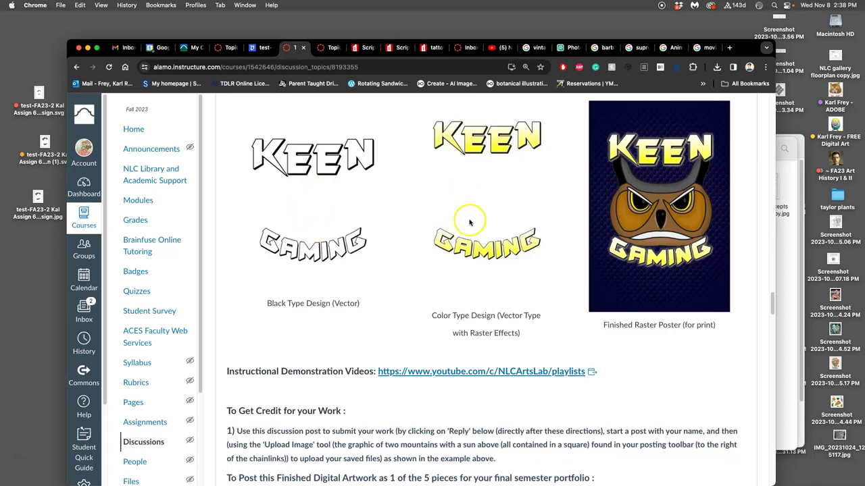
scroll(466, 322, down, 15)
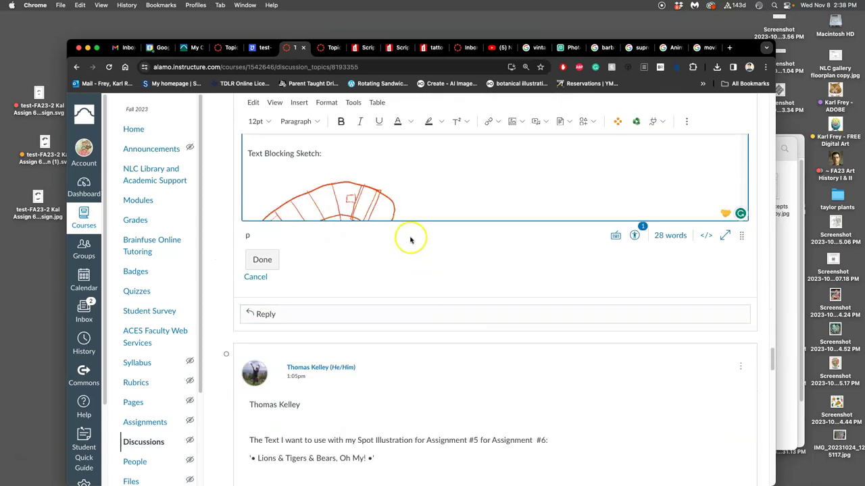
Step: Enlarge the editor and insert the black lettering screenshot below 'Black Vector Type:'
scroll(411, 244, up, 6)
drag(742, 347, 743, 436)
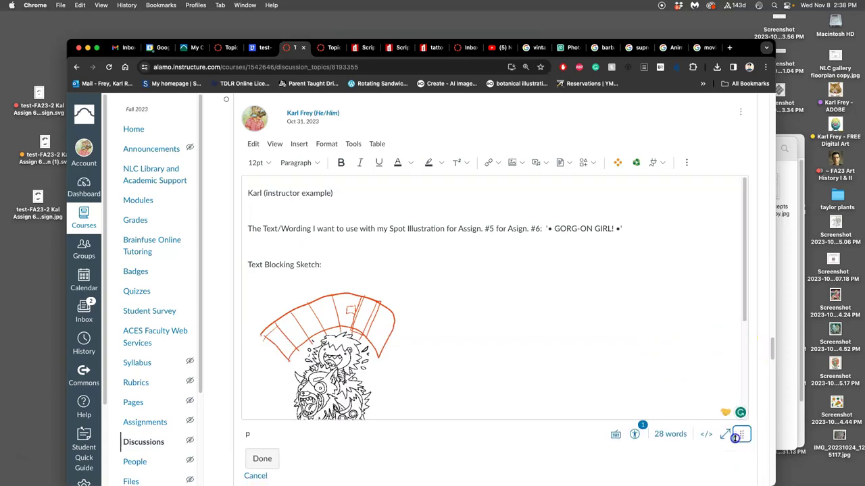
scroll(379, 307, down, 5)
click(333, 383)
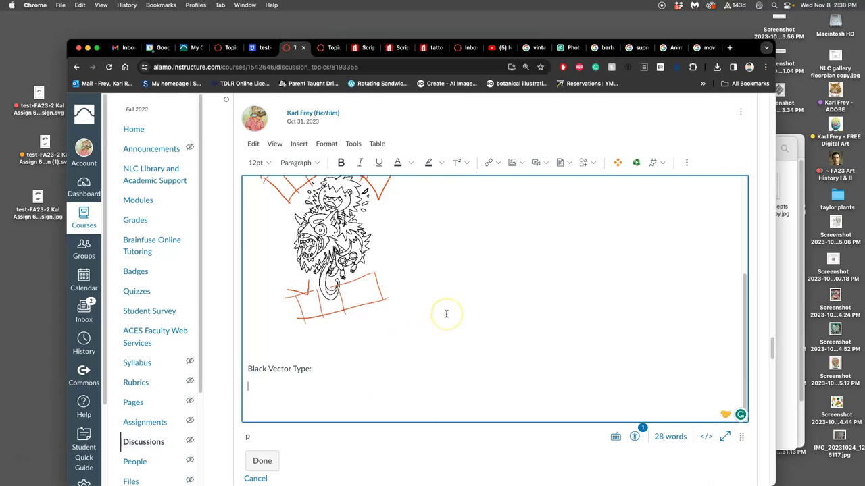
key(F11)
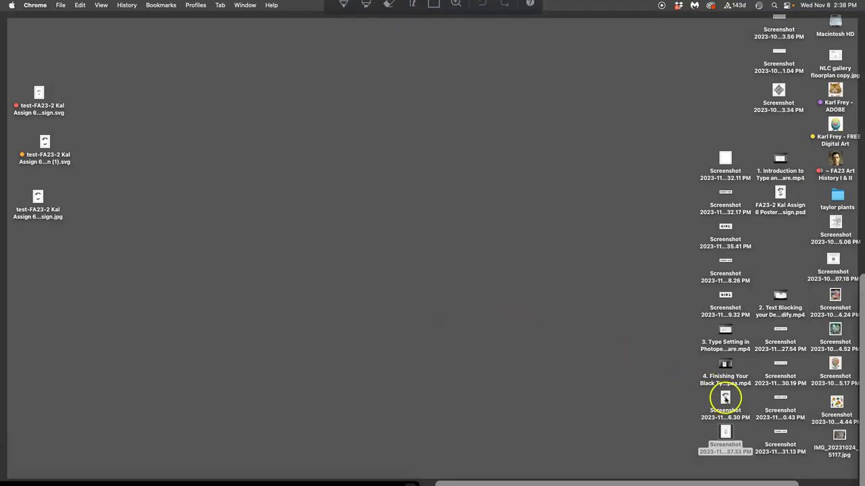
drag(725, 398, 348, 393)
scroll(403, 362, down, 2)
Step: Add a 'Color Type Solution:' heading below the image and save the reply
click(405, 367)
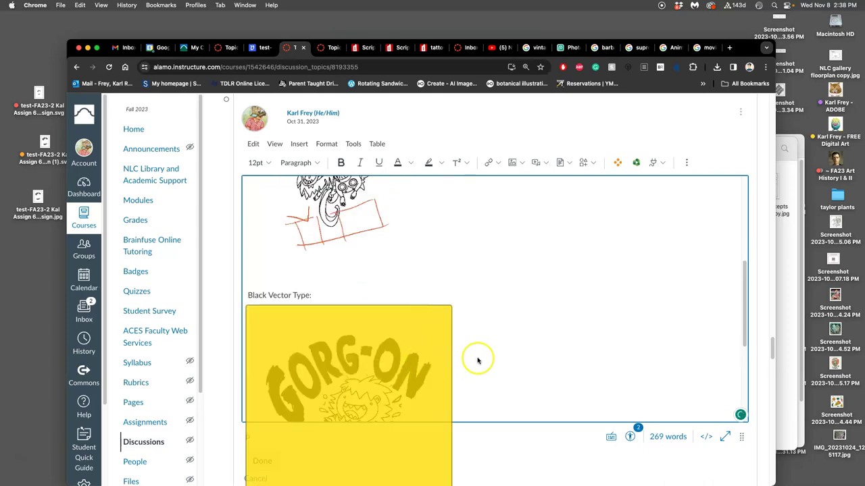
scroll(475, 360, down, 5)
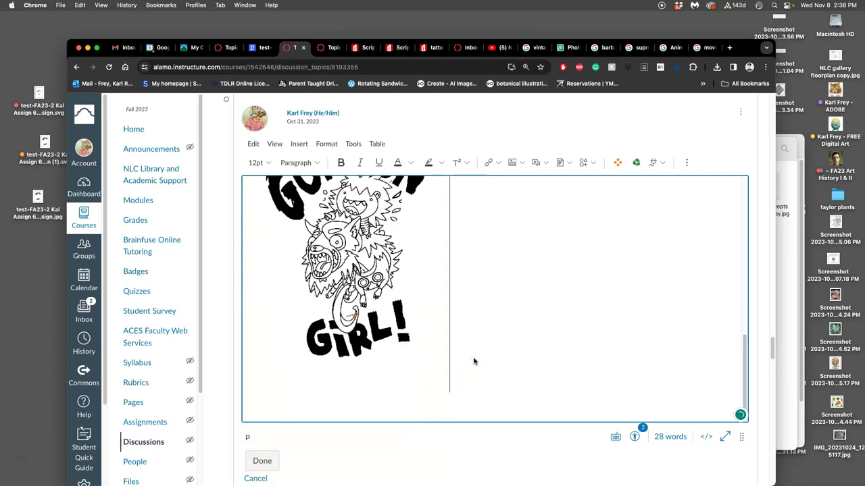
key(Return)
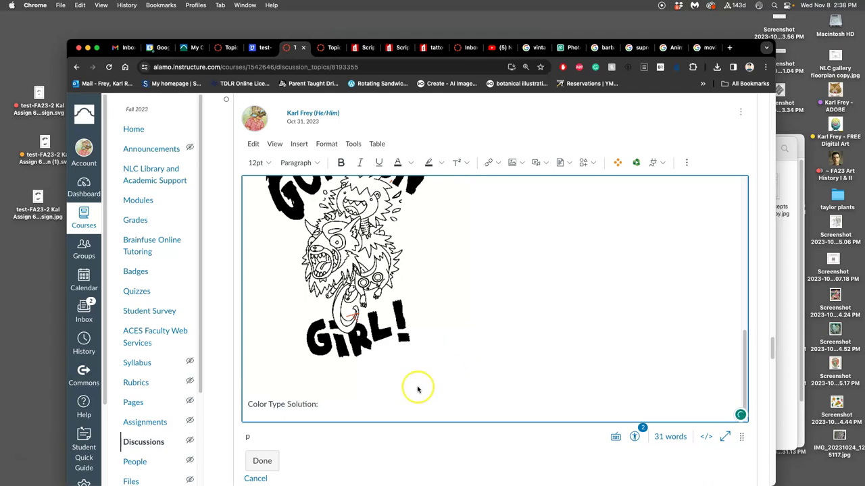
click(262, 460)
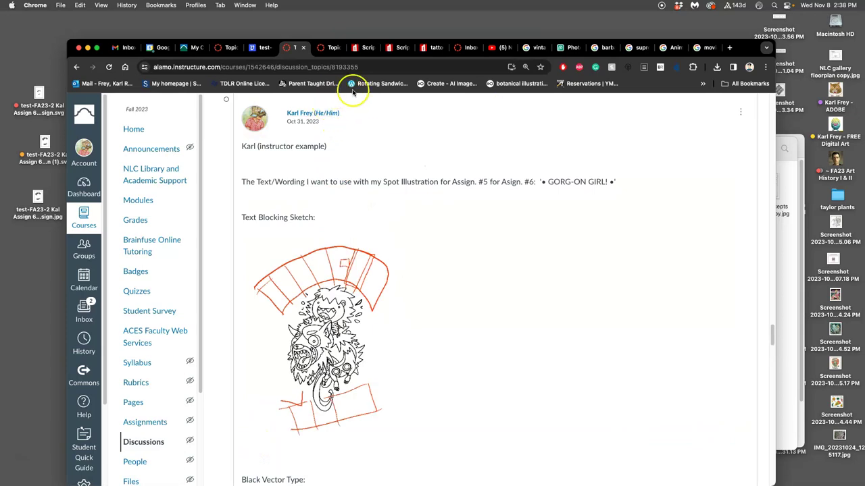
Step: In Photopea, show the lettering and Layer 9 creature, and hide the red sketch
click(559, 48)
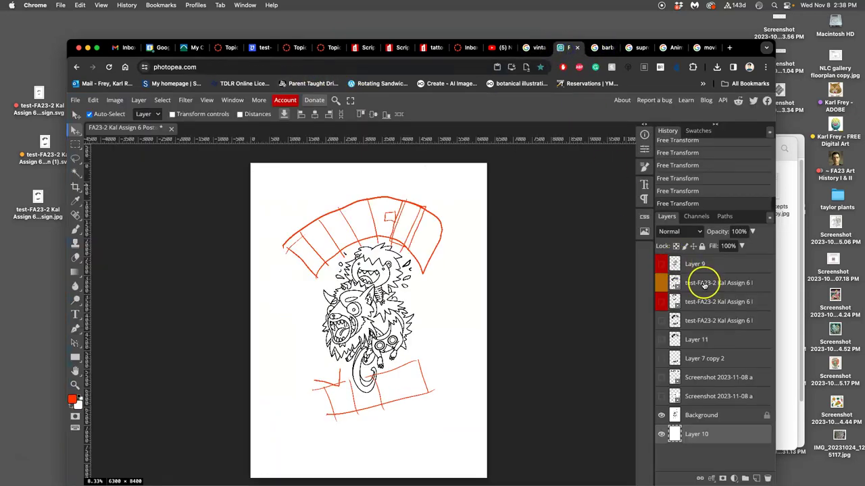
click(662, 284)
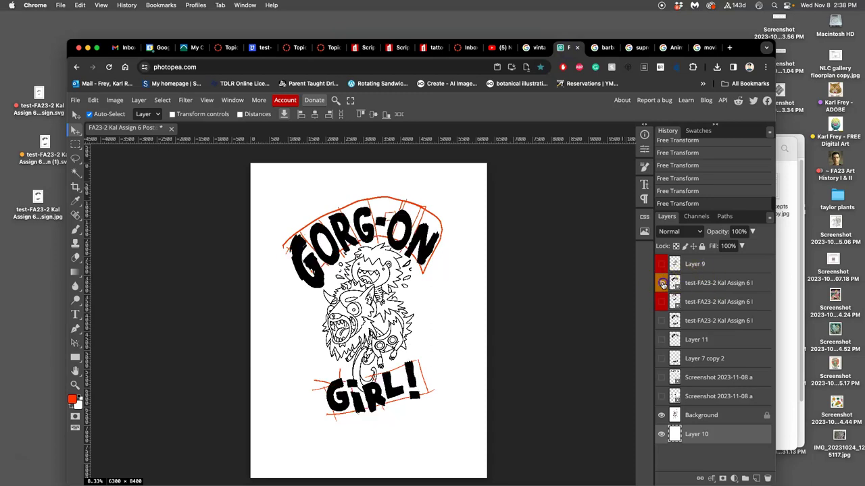
click(661, 415)
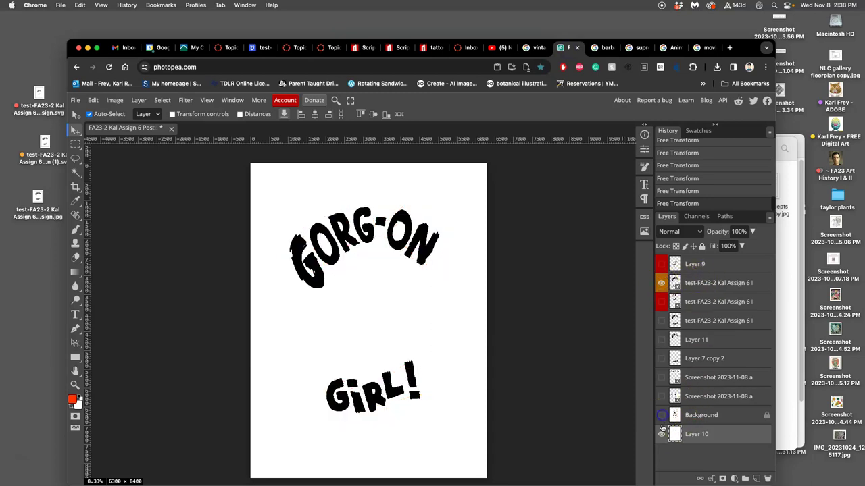
click(695, 284)
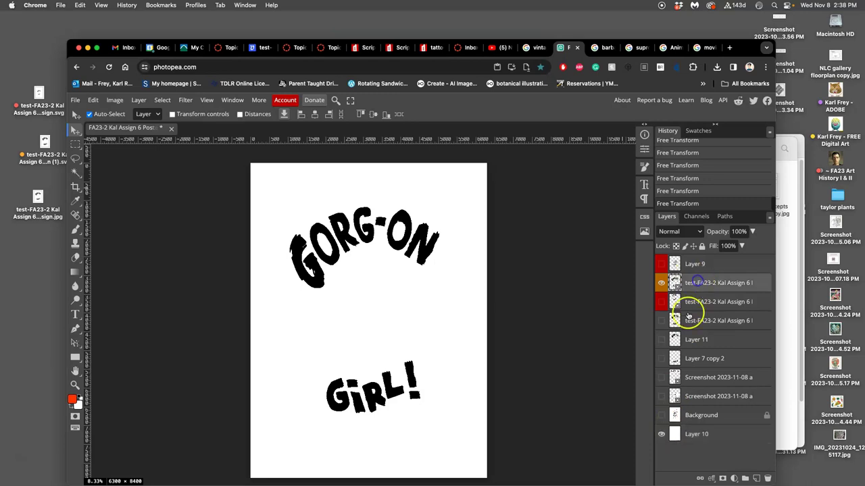
click(661, 264)
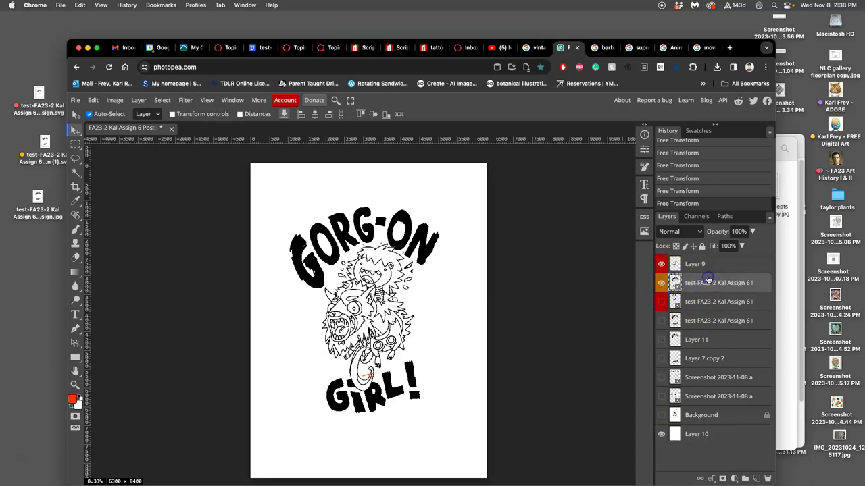
Step: Duplicate the lettering layer twice, then delete the spare copy
key(super+j)
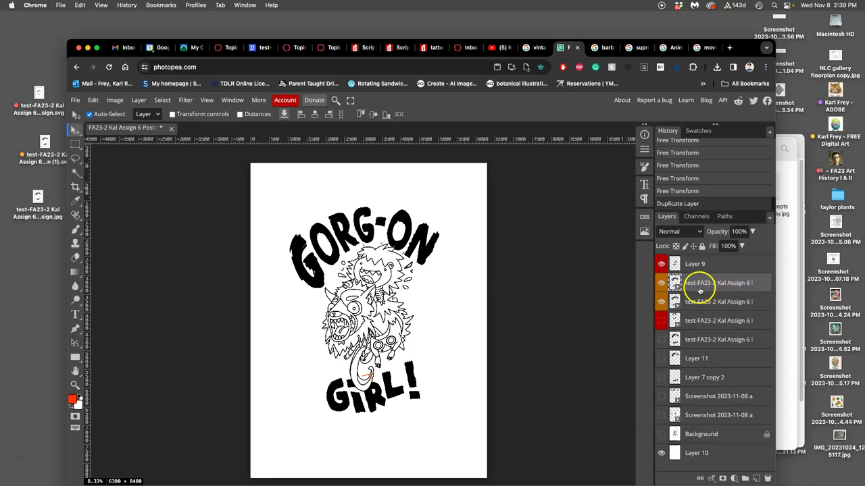
key(super+j)
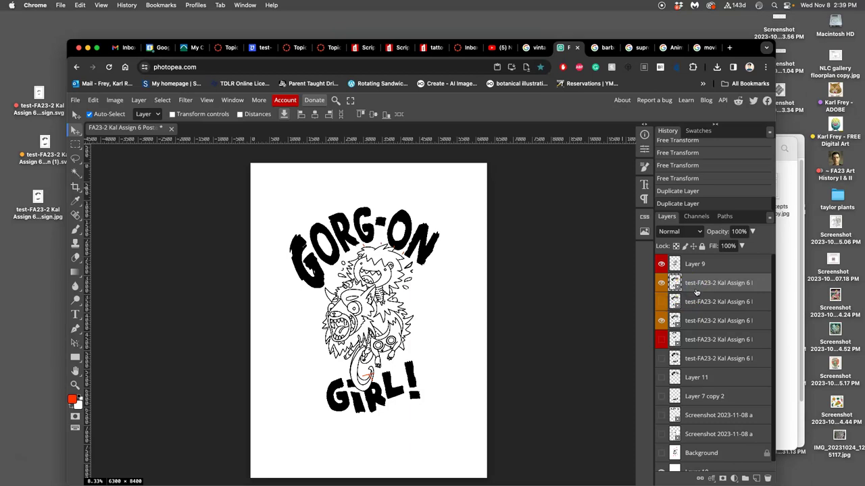
click(609, 292)
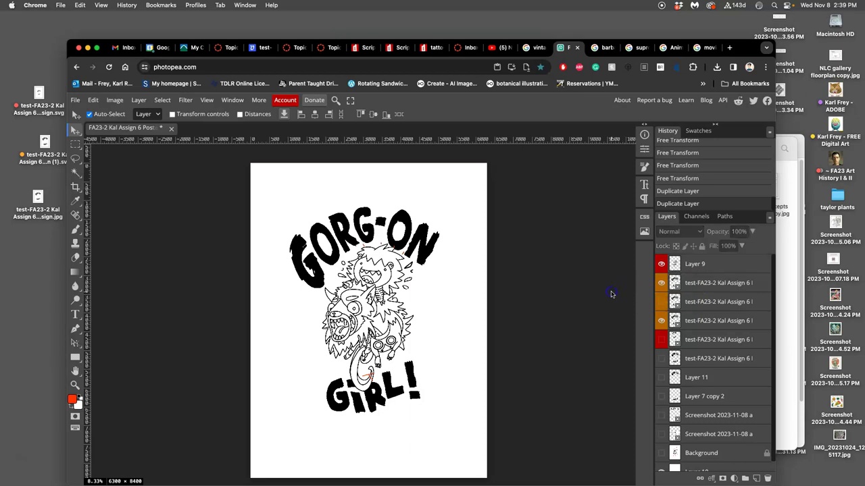
click(695, 284)
click(696, 302)
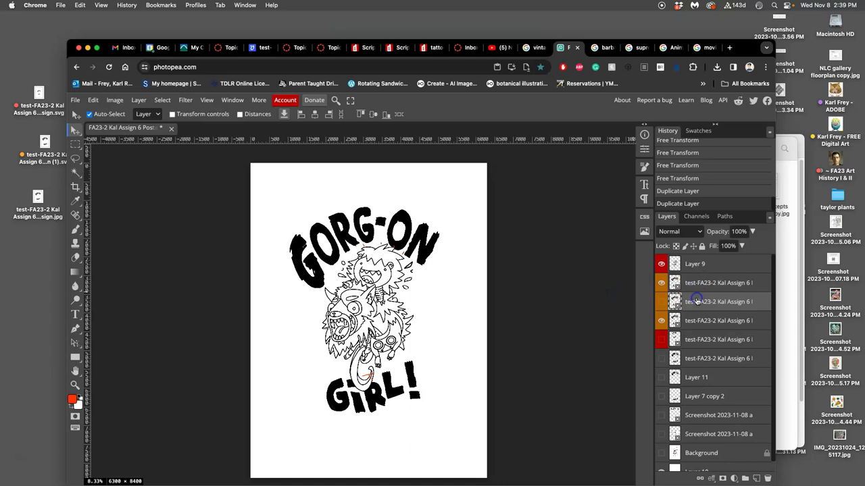
key(Delete)
click(661, 305)
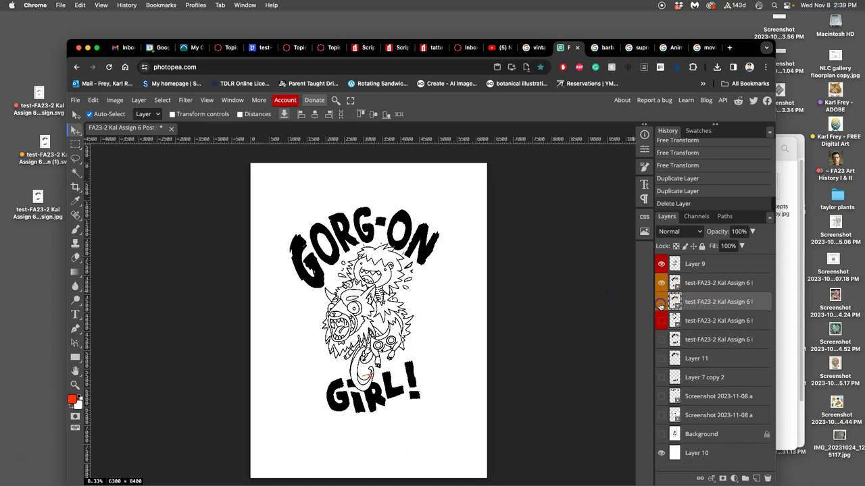
Step: Give the lettering copy a Color Overlay in rust red #be5b42 via Layer Style
double_click(763, 279)
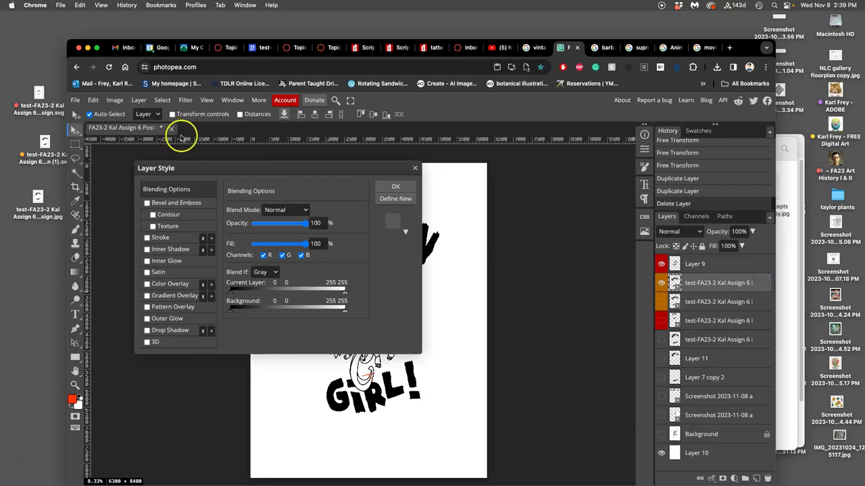
drag(193, 167, 533, 162)
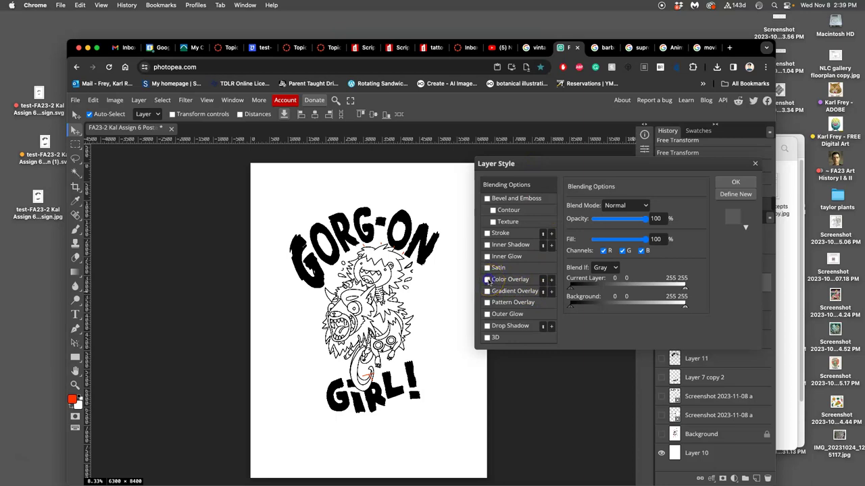
click(487, 280)
click(511, 280)
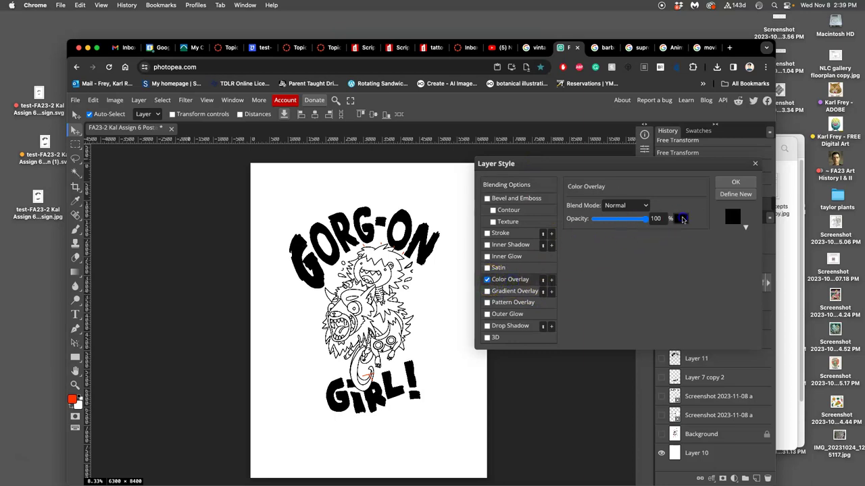
click(680, 218)
click(276, 280)
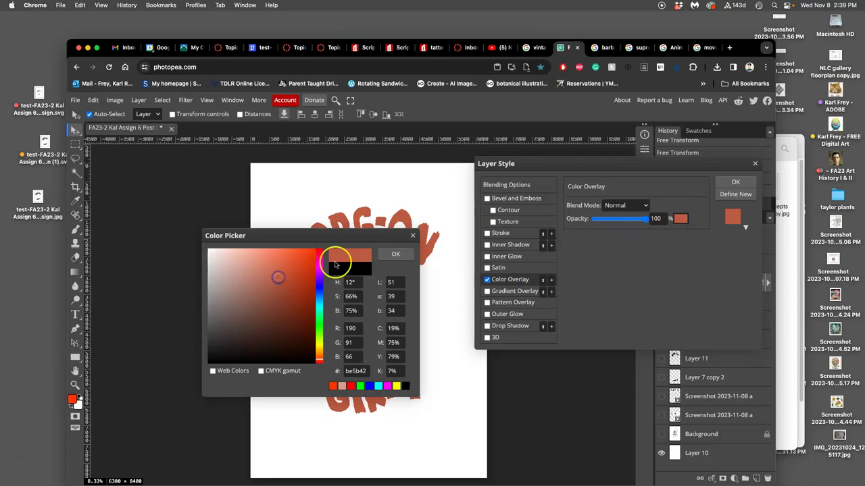
click(391, 254)
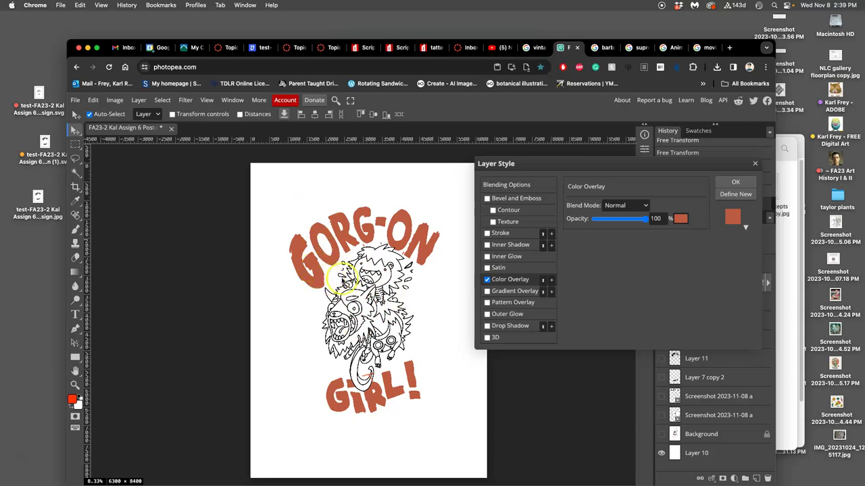
Step: Open FA23-2 Karl Assign 5 Color Spot Illustration.psd from Finder's Assign - 5 folder
click(791, 265)
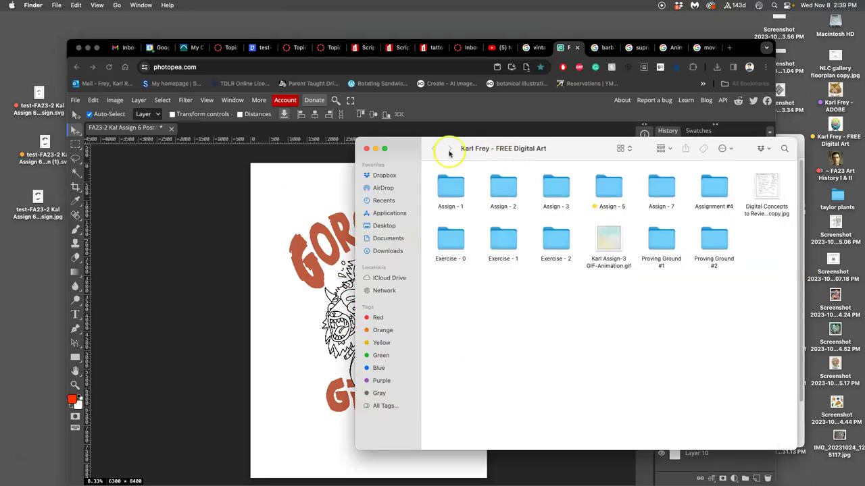
double_click(607, 187)
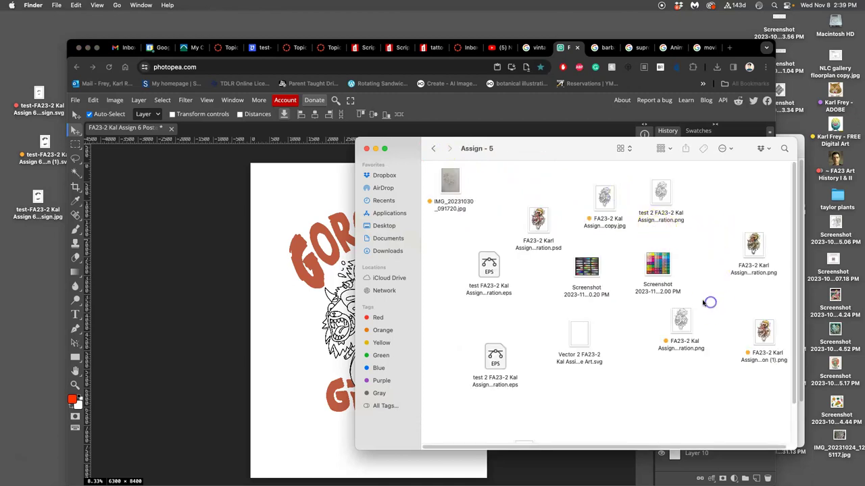
double_click(539, 222)
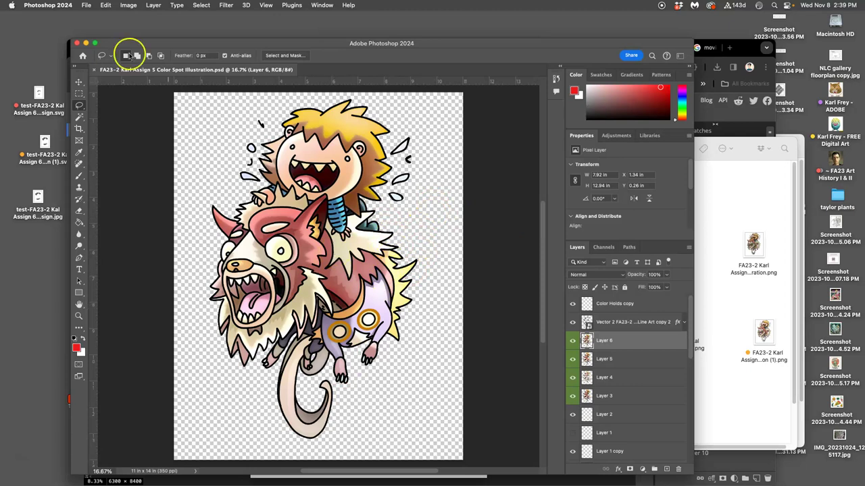
Step: Start a Save As from the File menu, then cancel it
click(87, 5)
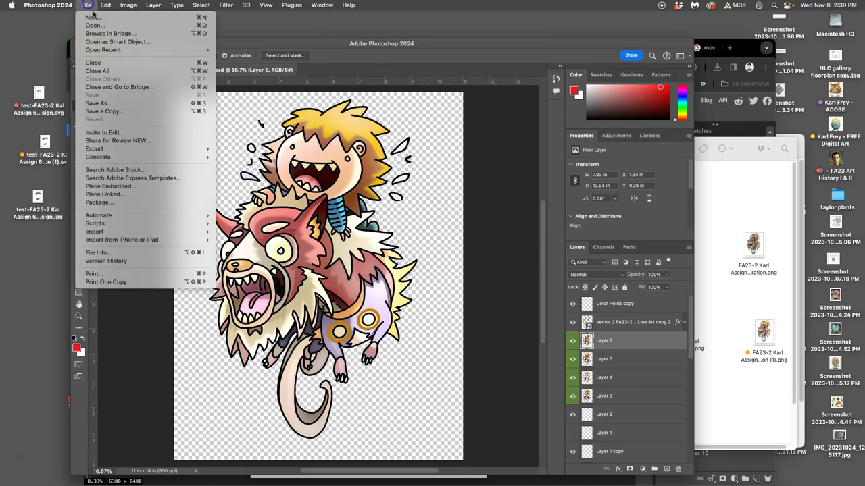
click(113, 107)
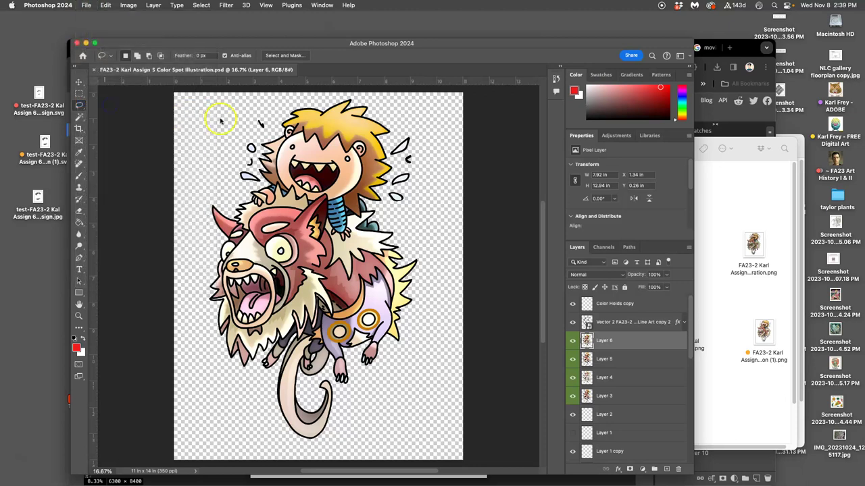
click(478, 228)
click(622, 340)
scroll(432, 280, up, 2)
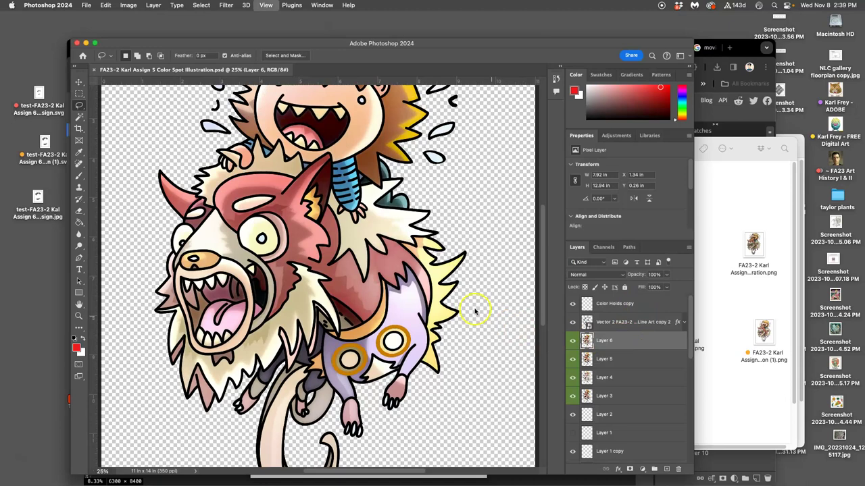
scroll(432, 280, up, 5)
scroll(435, 277, down, 2)
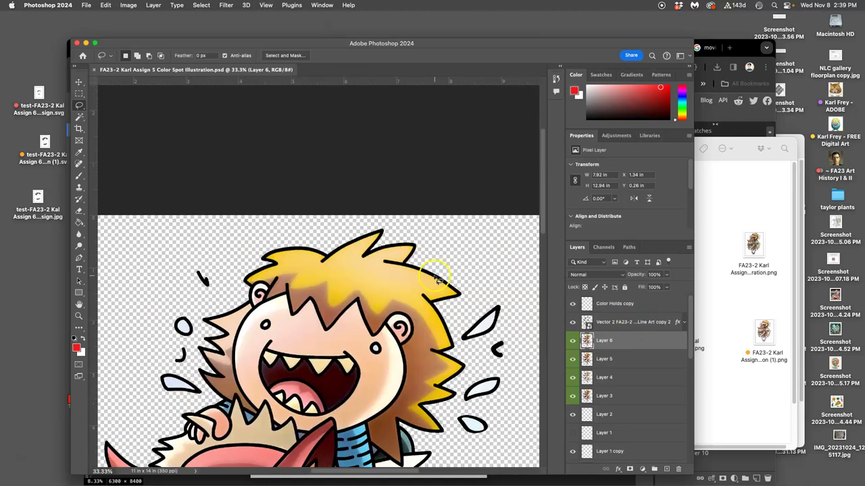
scroll(503, 344, right, 3)
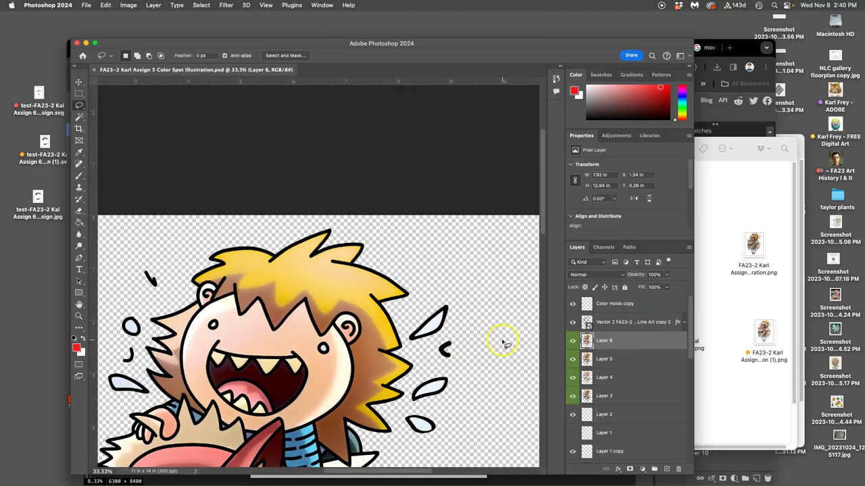
scroll(476, 334, left, 6)
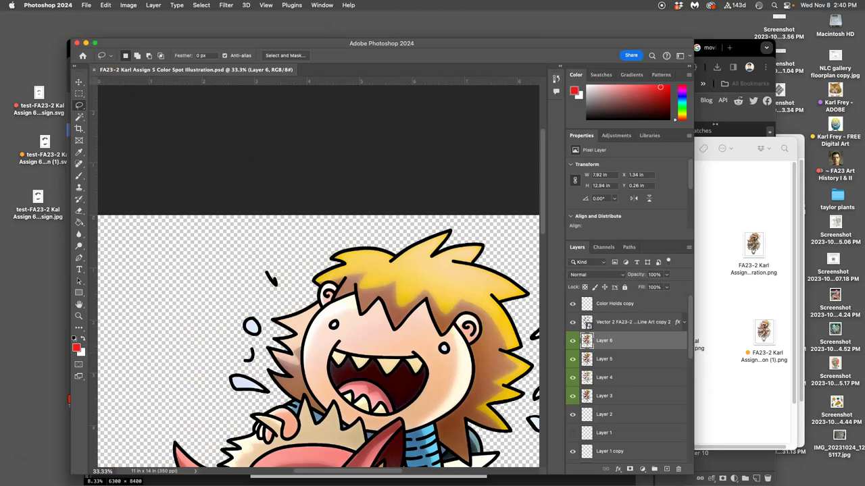
Step: Save a PNG copy of the illustration with Save a Copy
click(87, 5)
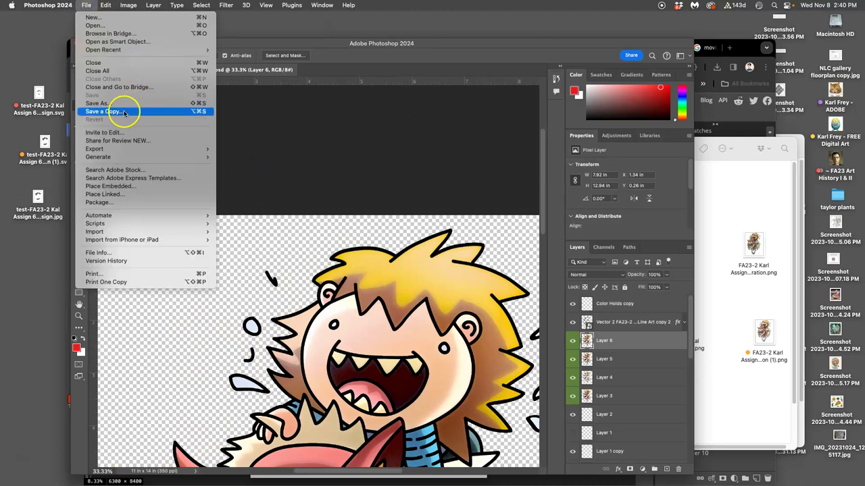
click(121, 111)
click(405, 136)
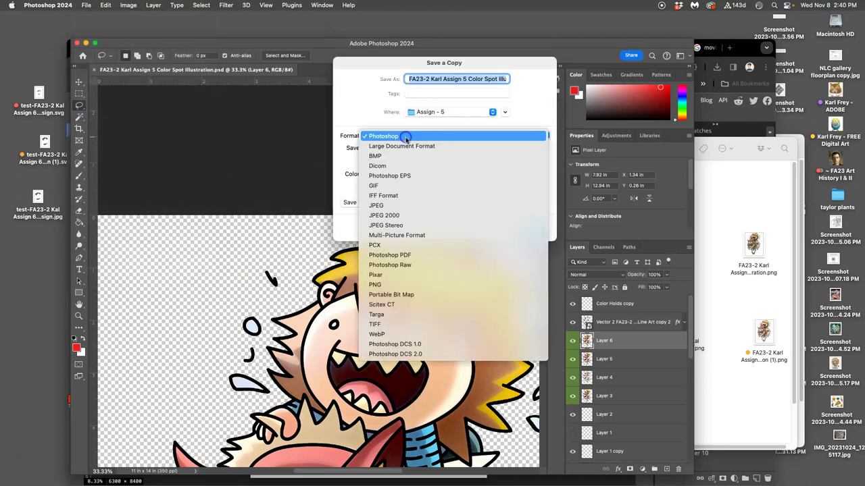
click(405, 284)
click(526, 227)
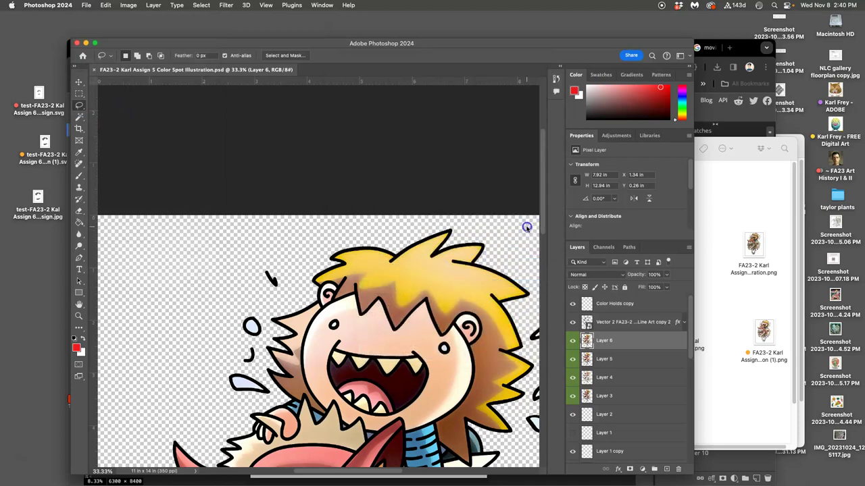
Step: Finish exporting the PNG copy, tag it green in Finder and move it onto the desktop
click(500, 231)
click(693, 216)
click(747, 192)
right_click(748, 192)
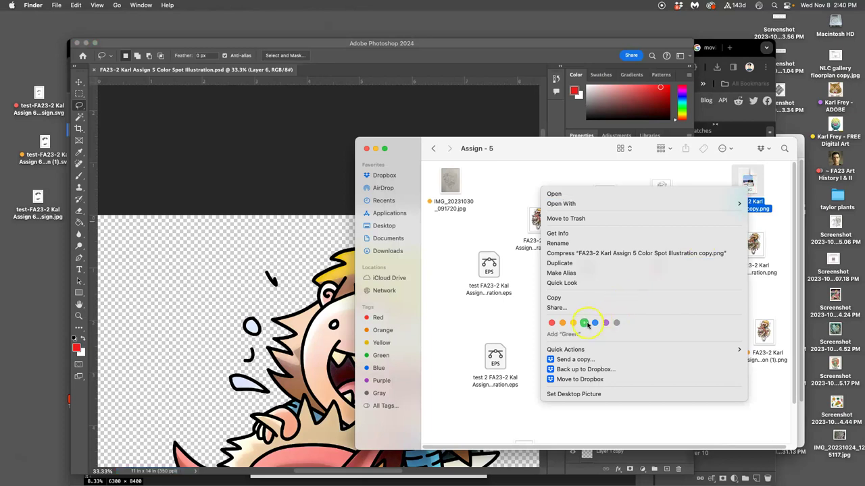
click(635, 324)
drag(745, 192, 39, 295)
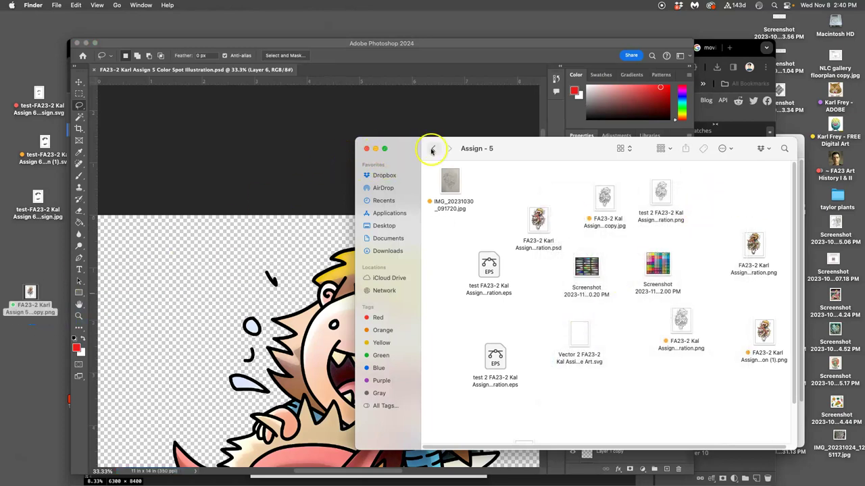
Step: Hide Photoshop and bring the Photopea window back to the front
click(246, 119)
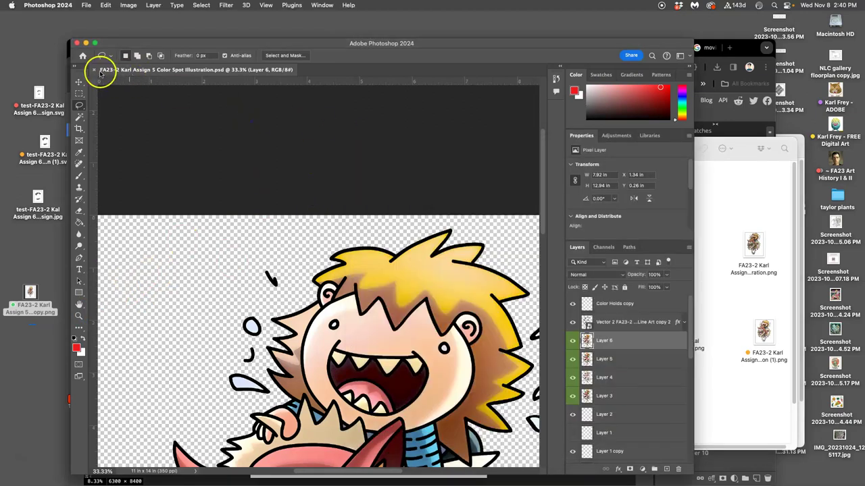
click(77, 44)
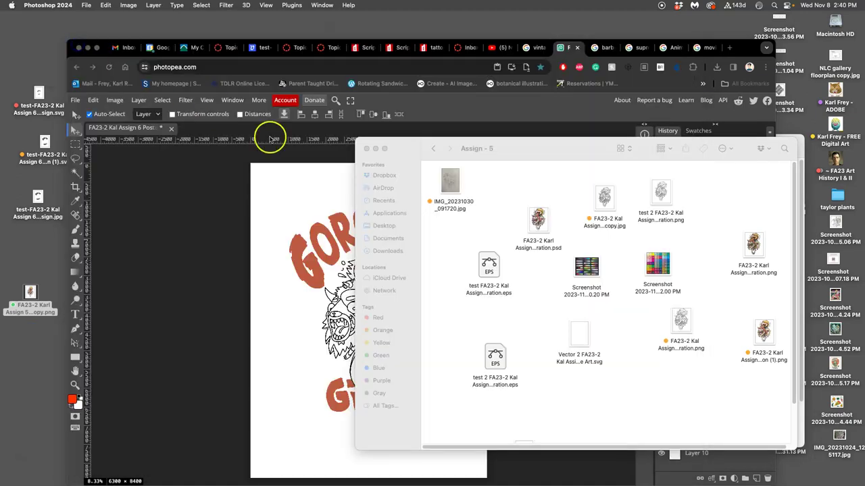
click(206, 183)
Step: Confirm the rust-red Color Overlay, place the color-spot PNG on the poster and move it to the top layer
drag(29, 292, 350, 284)
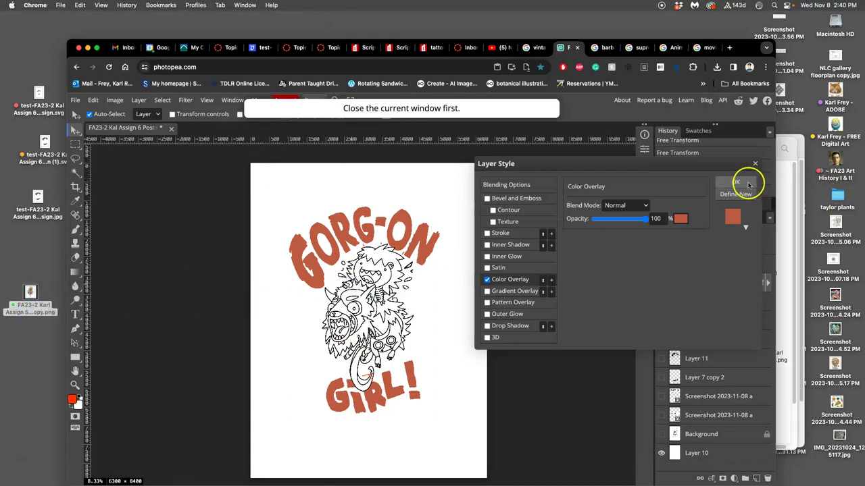
click(735, 181)
mouse_move(30, 292)
mouse_down()
mouse_move(34, 302)
mouse_move(97, 294)
mouse_move(340, 308)
mouse_up()
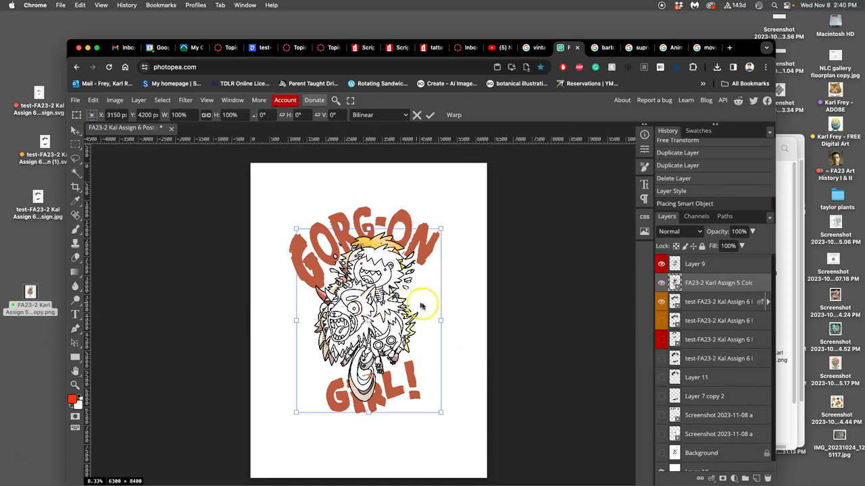
drag(717, 288, 711, 260)
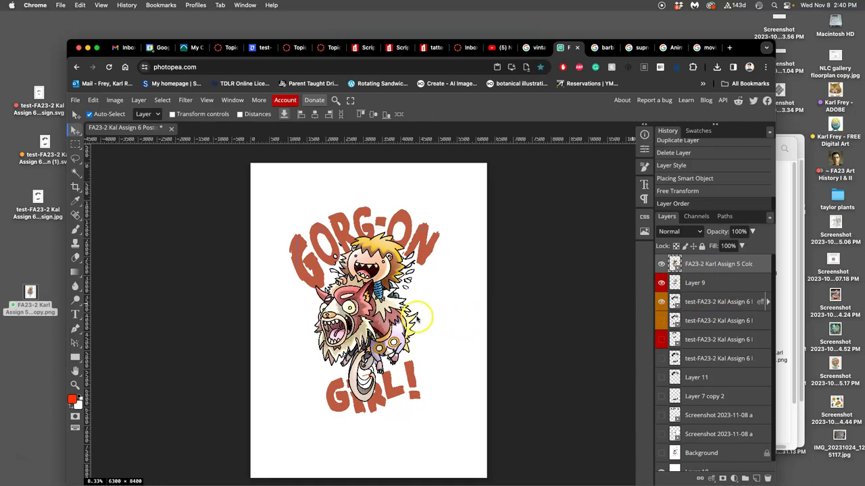
key(super+equal)
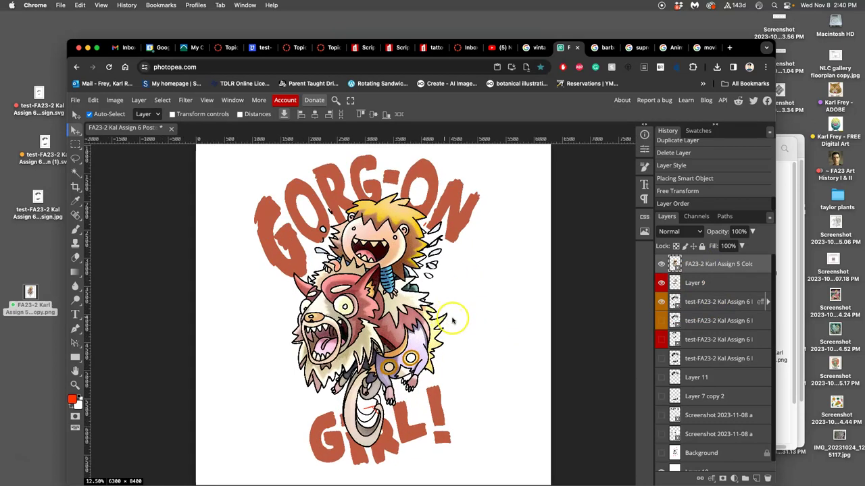